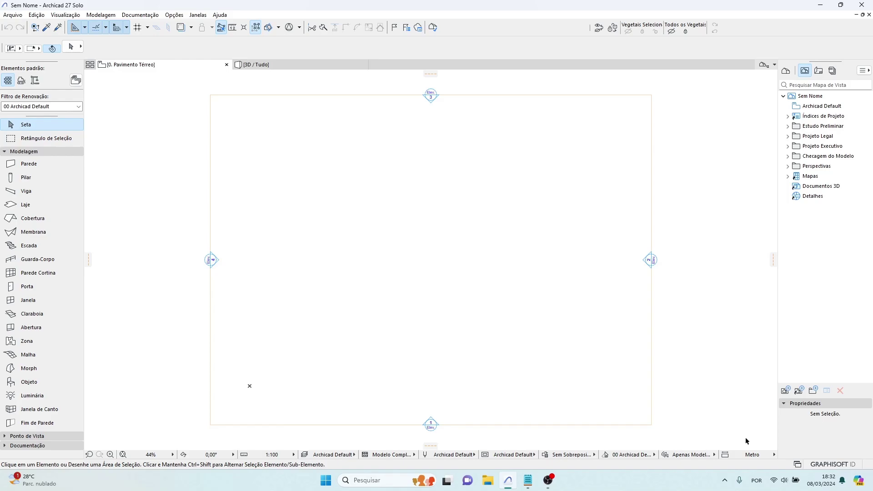
# Look through the Modelagem, Documentação and Ponto de Vista tool groups, leaving all three collapsed
pyautogui.click(78, 152)
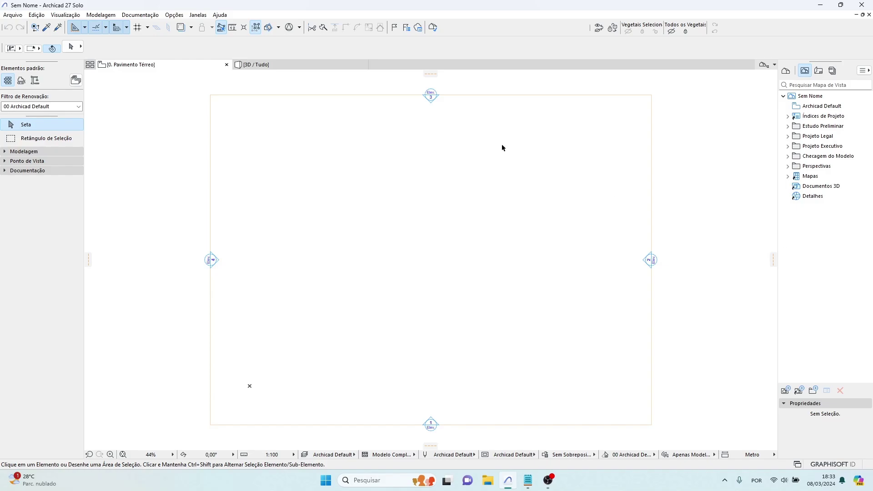
pyautogui.click(53, 153)
pyautogui.click(53, 153)
pyautogui.click(49, 170)
pyautogui.click(49, 162)
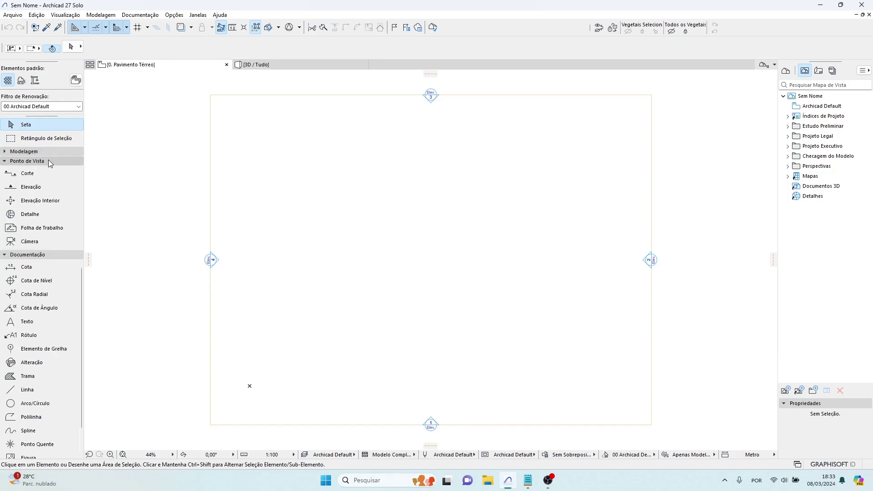
pyautogui.click(48, 161)
pyautogui.click(47, 169)
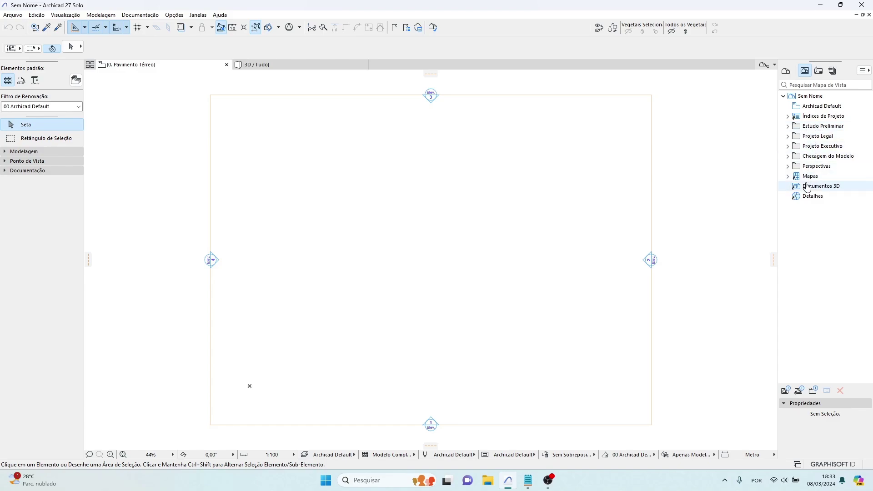
# Review the navigator's layout book and publisher set, collapsing the Estudo Preliminar, Projeto Legal and Projeto Executivo folders
pyautogui.click(819, 70)
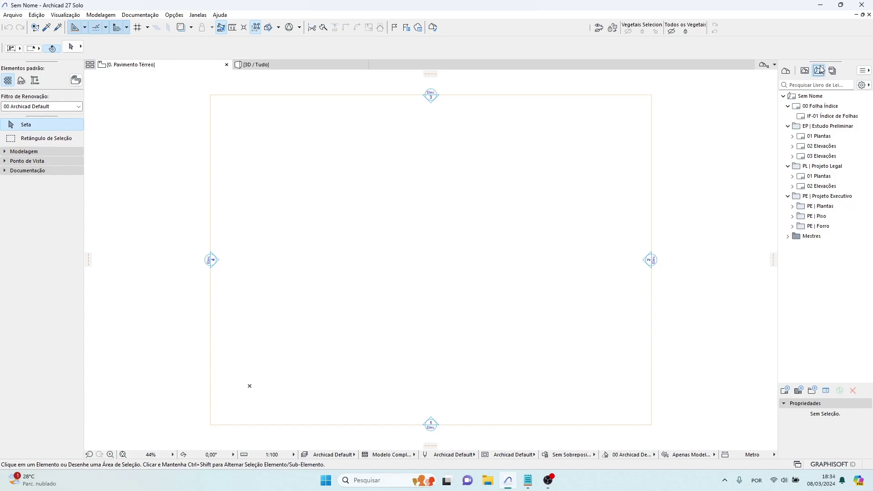
pyautogui.click(832, 70)
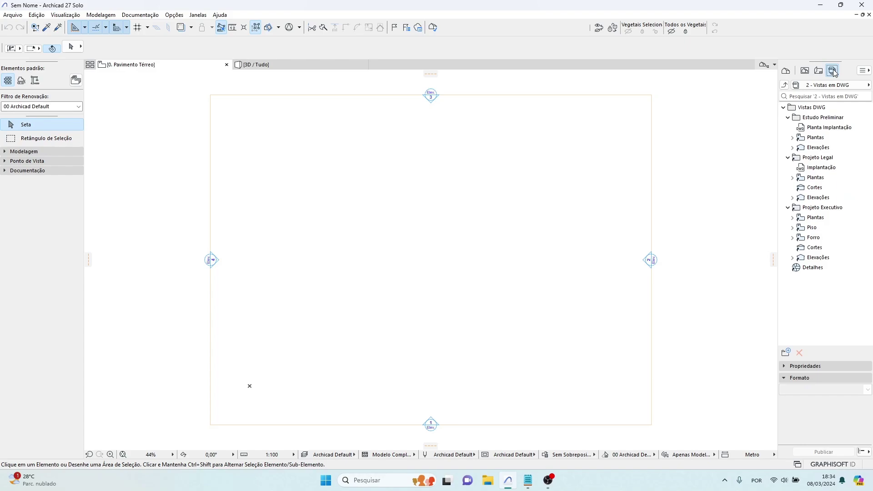
pyautogui.click(788, 117)
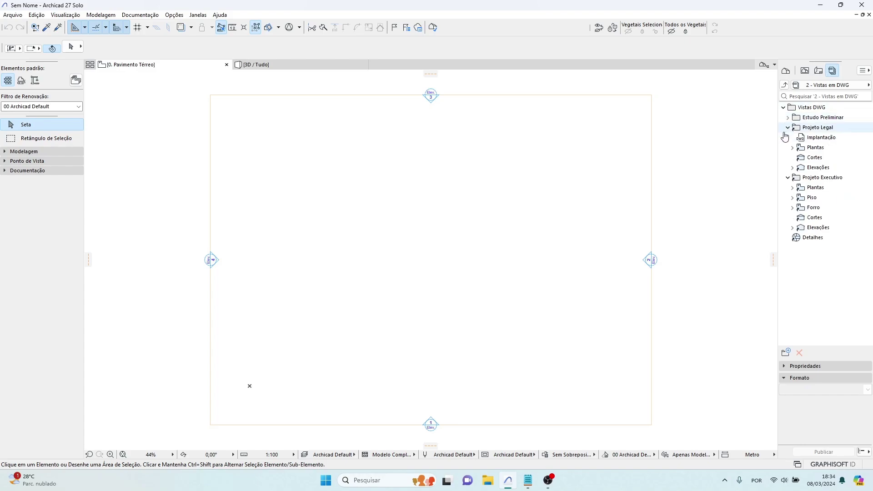
pyautogui.click(788, 128)
pyautogui.click(788, 138)
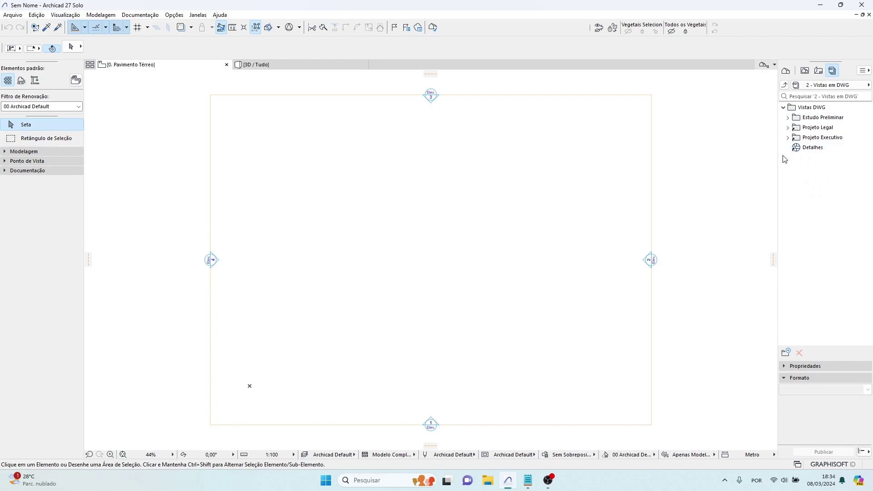
# Show the project map in the navigator and activate the Parede (wall) tool from the modelling tools
pyautogui.click(788, 74)
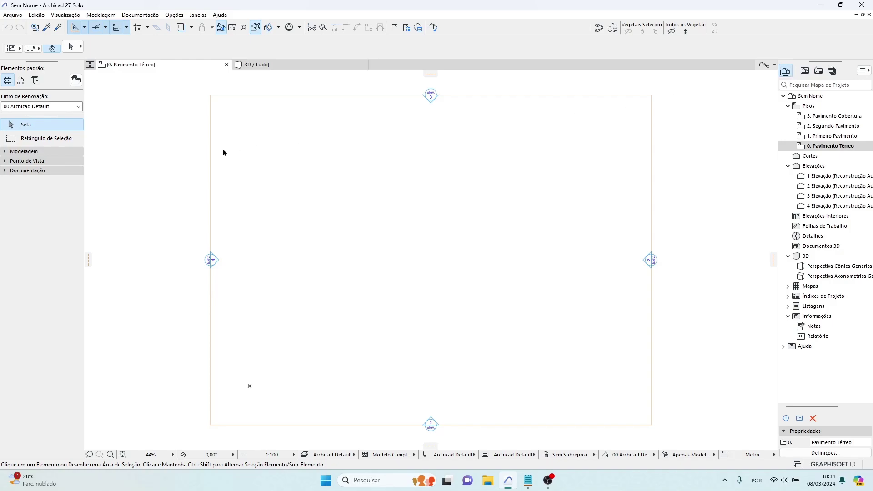
pyautogui.click(62, 151)
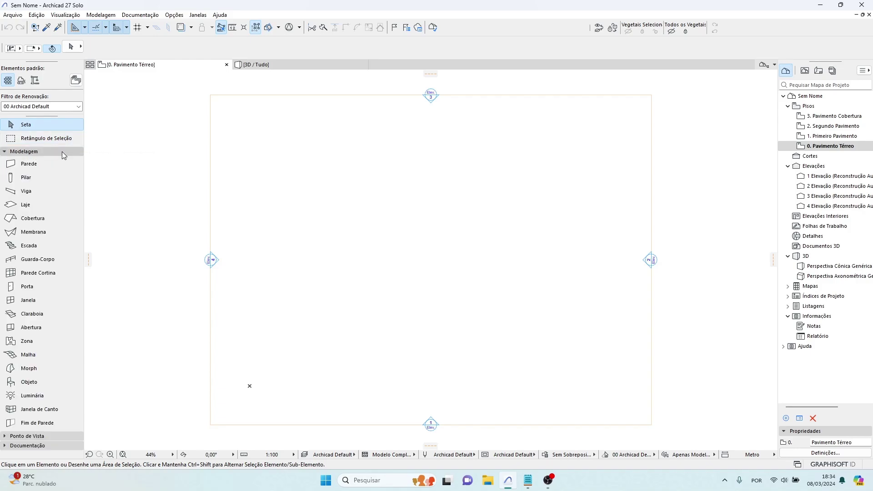
pyautogui.click(58, 162)
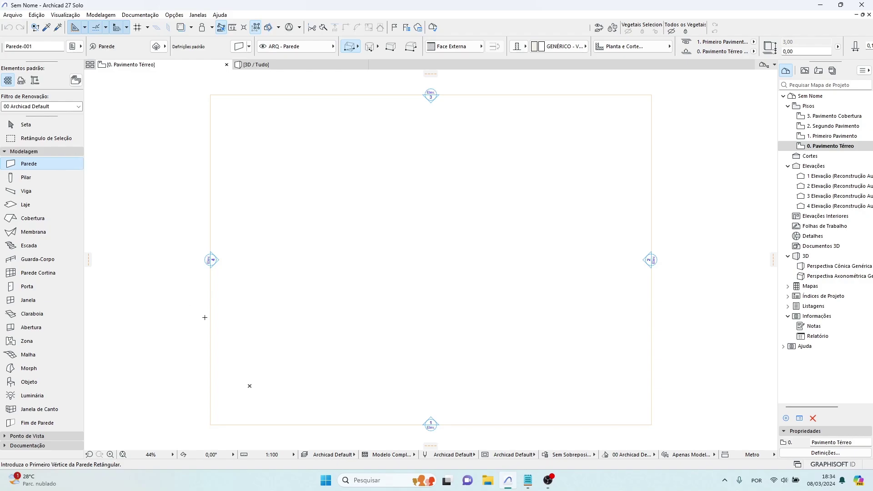
pyautogui.click(548, 480)
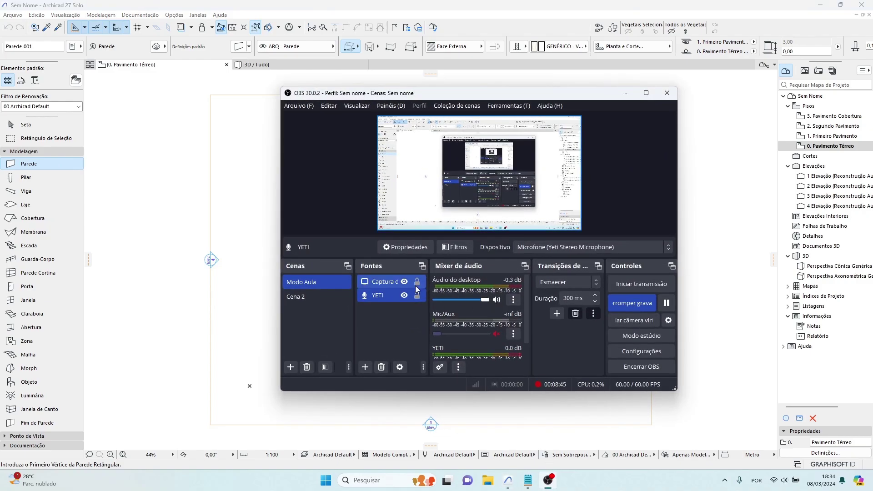
pyautogui.click(335, 298)
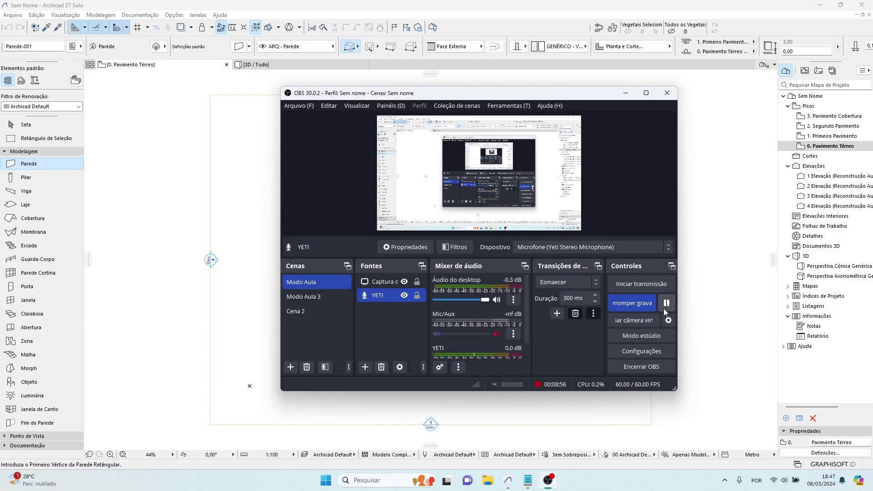
pyautogui.click(626, 94)
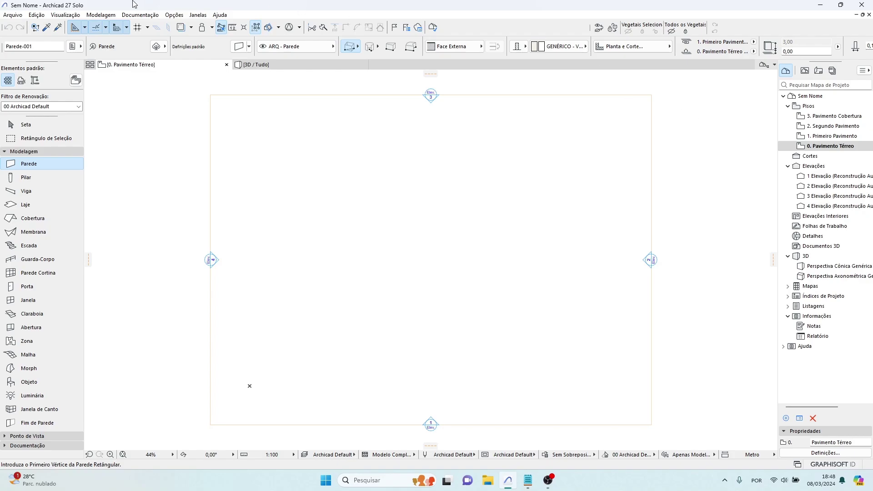
# Examine the Vegetais, Combinações de Vegetais and Canetas e Cores categories in the Atributos window, enlarging its category list, and close it
pyautogui.click(173, 15)
pyautogui.moveTo(172, 30)
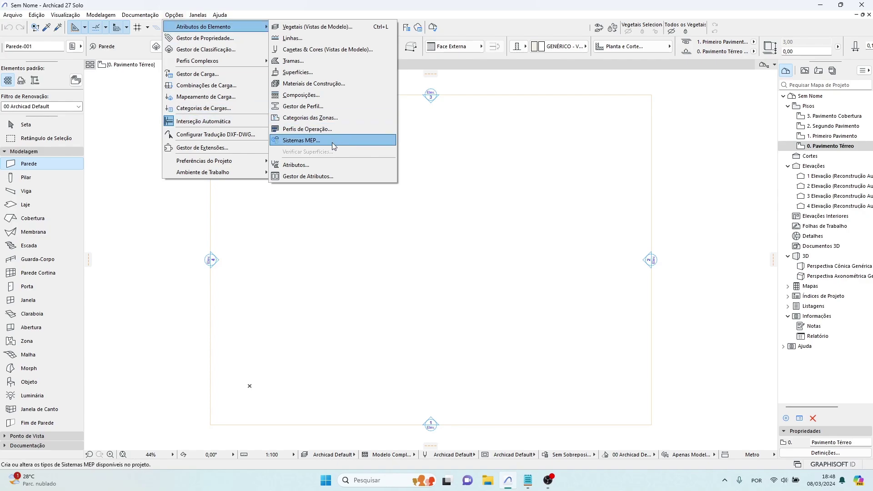
pyautogui.click(321, 165)
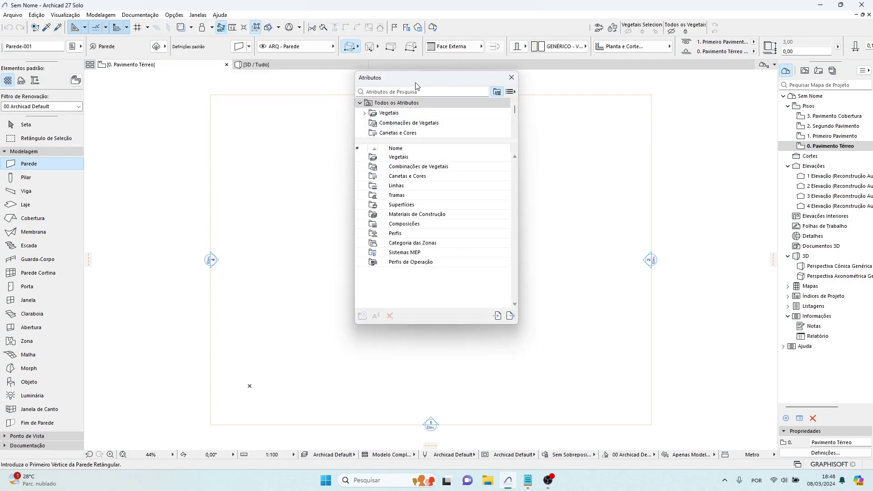
pyautogui.moveTo(416, 78); pyautogui.dragTo(316, 75)
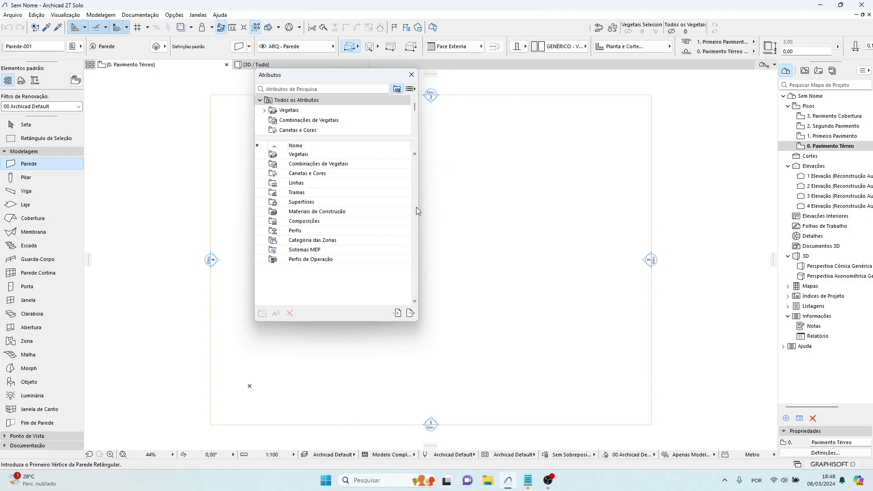
pyautogui.moveTo(376, 138); pyautogui.dragTo(368, 232)
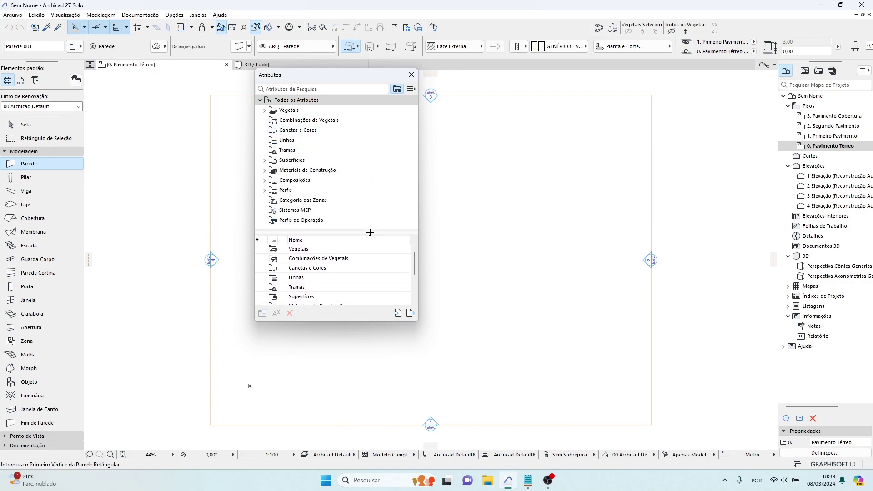
pyautogui.click(351, 112)
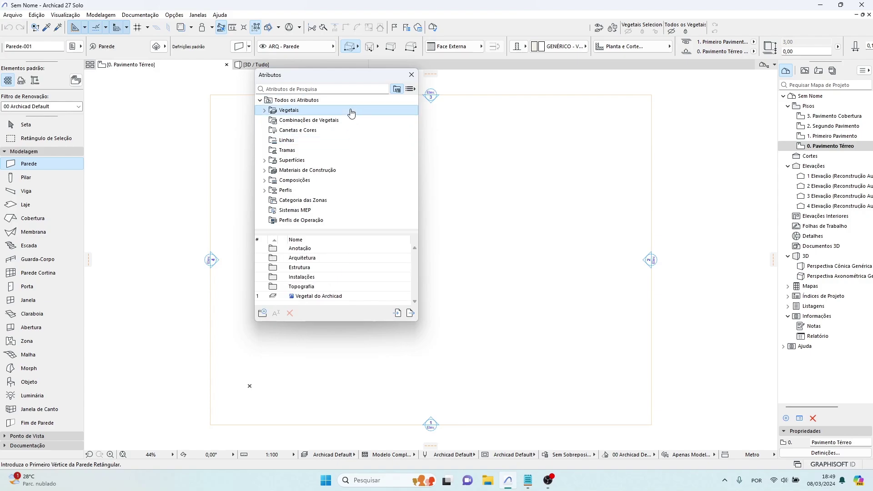
pyautogui.click(344, 121)
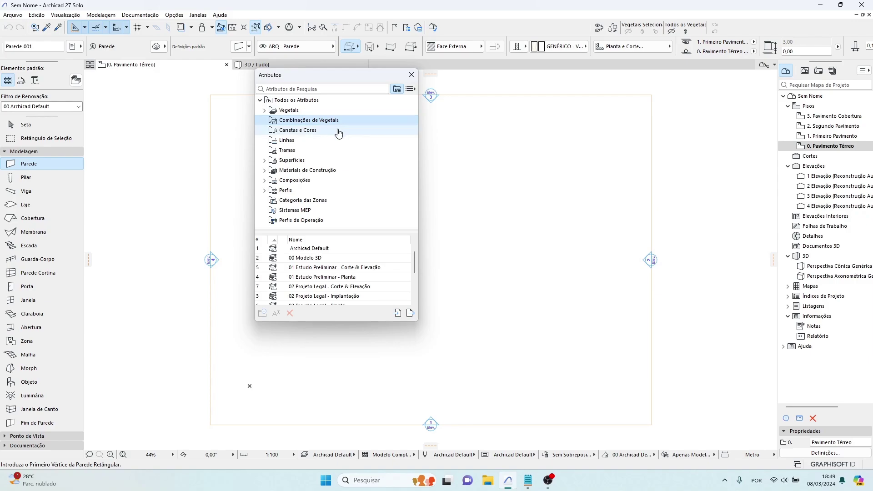
pyautogui.click(339, 131)
pyautogui.click(412, 75)
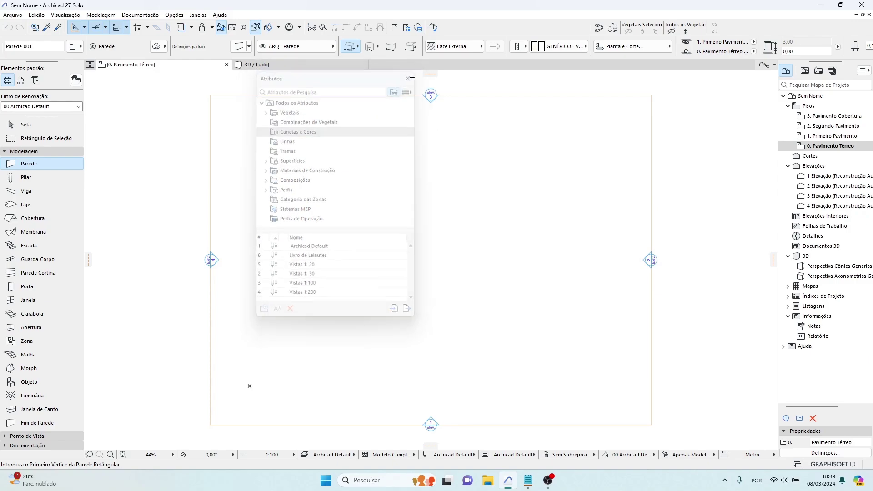
# Review the layers in the Anotação, Arquitetura, Estrutura, Instalações and Topografia folders of the model view layer settings, and close them
pyautogui.click(169, 17)
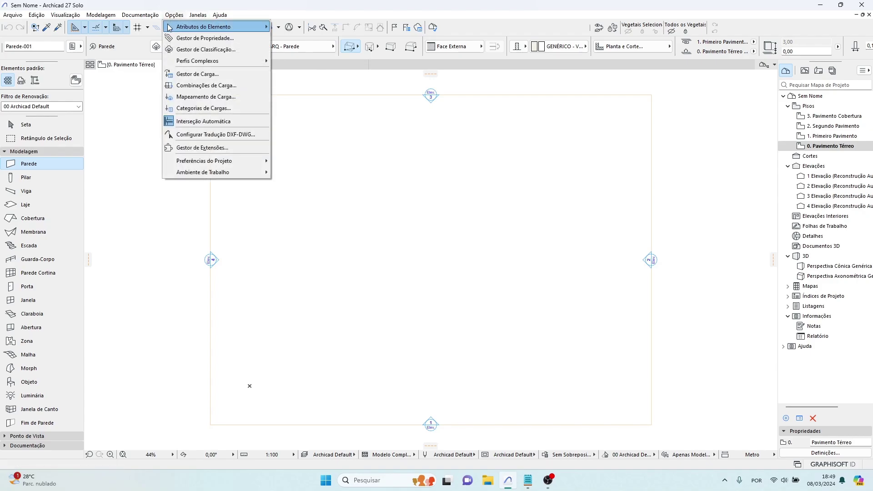
pyautogui.moveTo(169, 28)
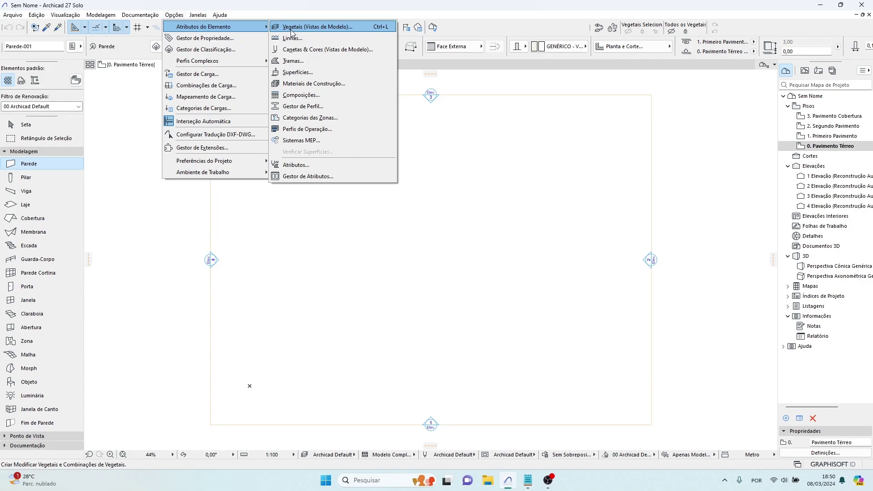
pyautogui.click(291, 29)
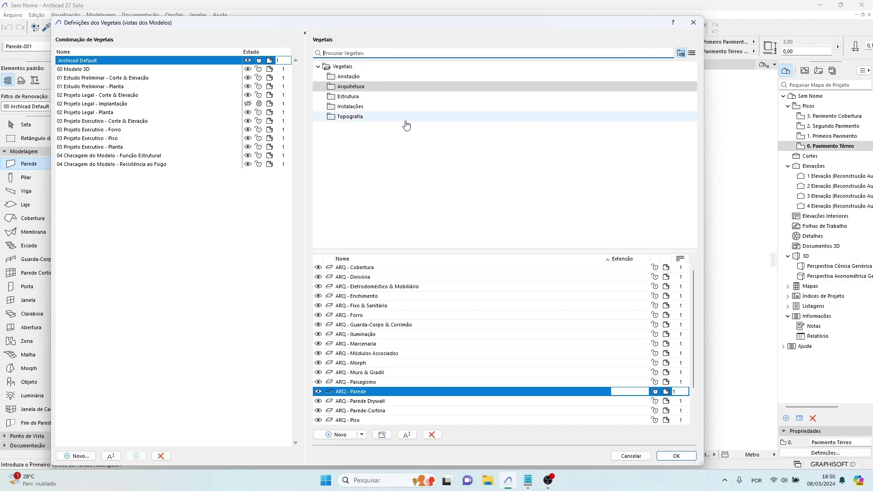
pyautogui.moveTo(415, 250); pyautogui.dragTo(416, 208)
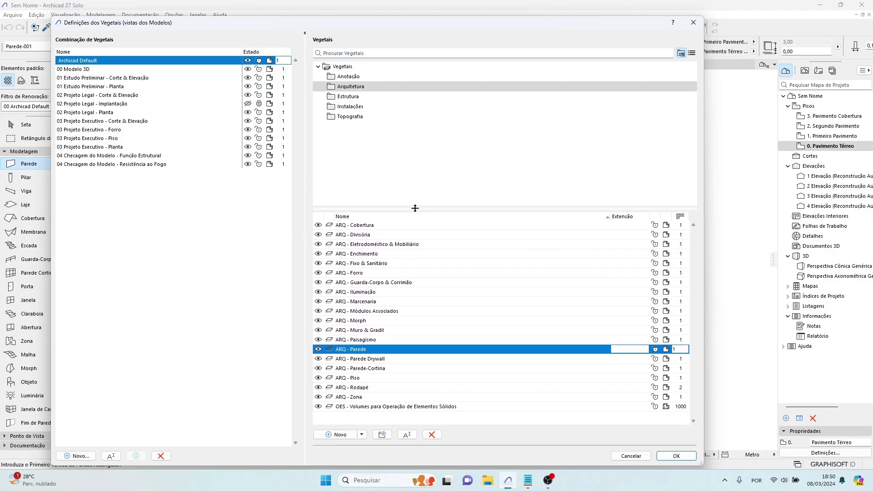
pyautogui.click(385, 77)
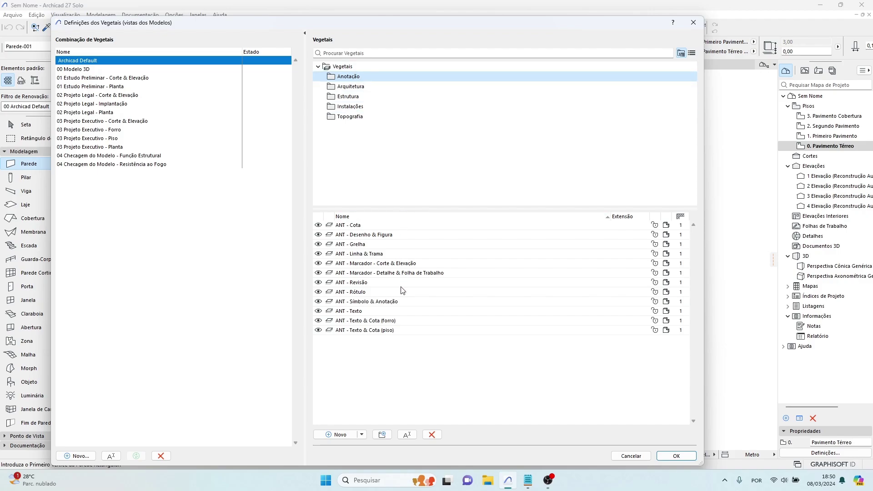
pyautogui.click(405, 87)
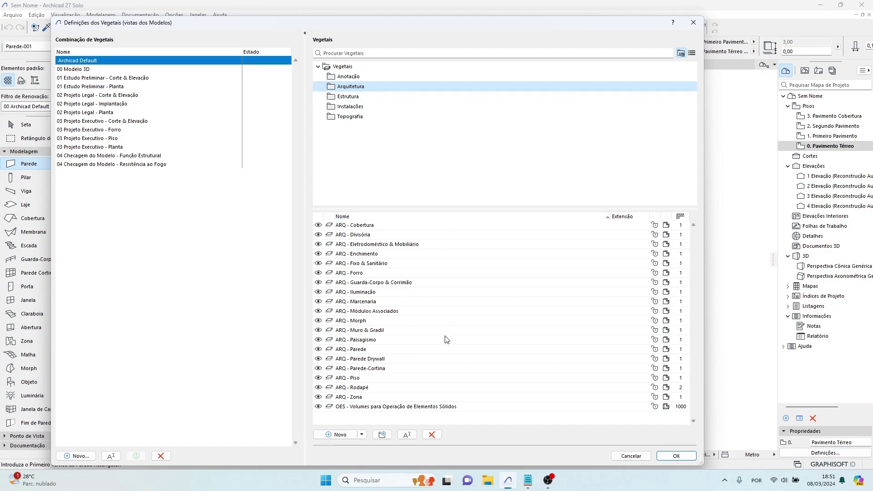
pyautogui.click(404, 98)
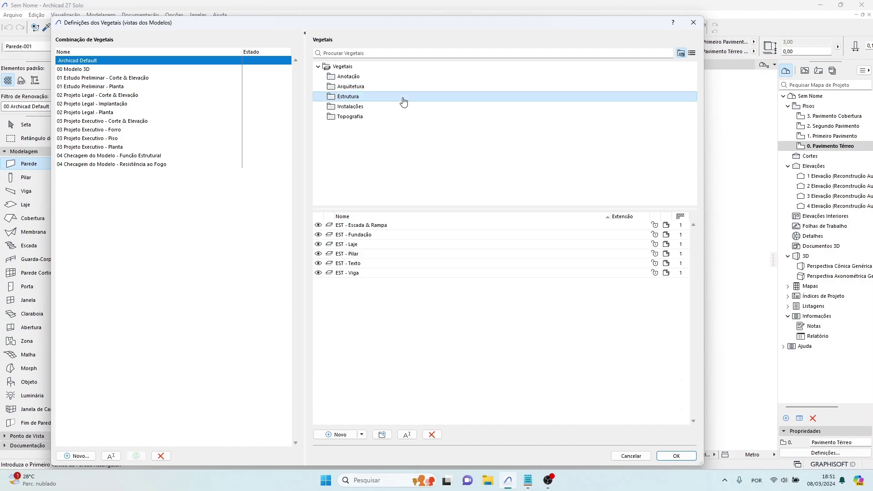
pyautogui.click(400, 109)
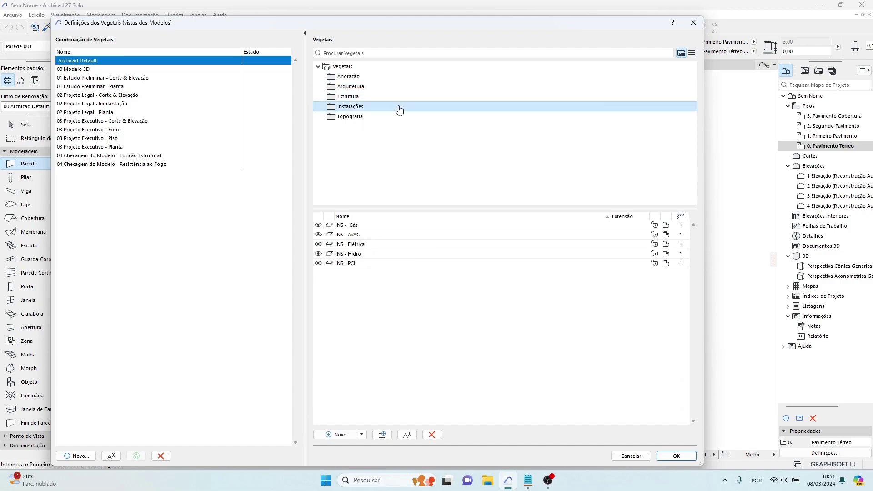
pyautogui.click(394, 117)
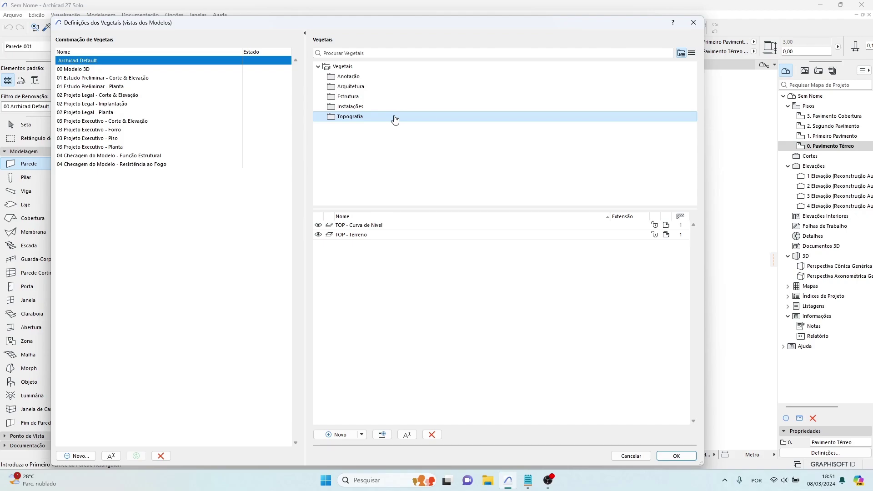
pyautogui.click(693, 22)
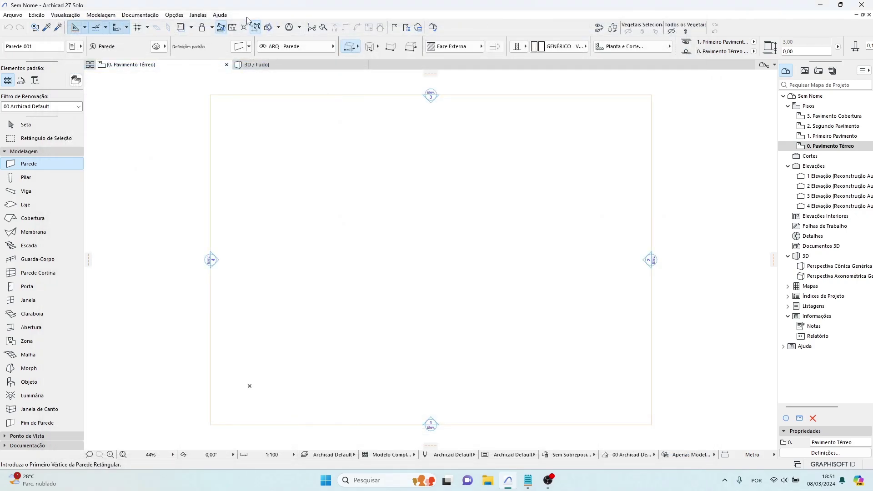
# Examine the available line types in the Linhas attribute settings and close them without changes
pyautogui.click(170, 17)
pyautogui.moveTo(178, 31)
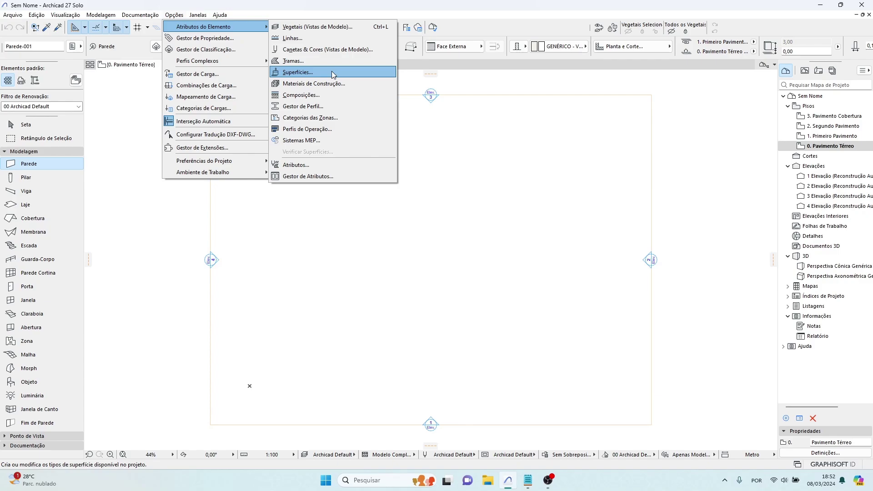
pyautogui.click(335, 38)
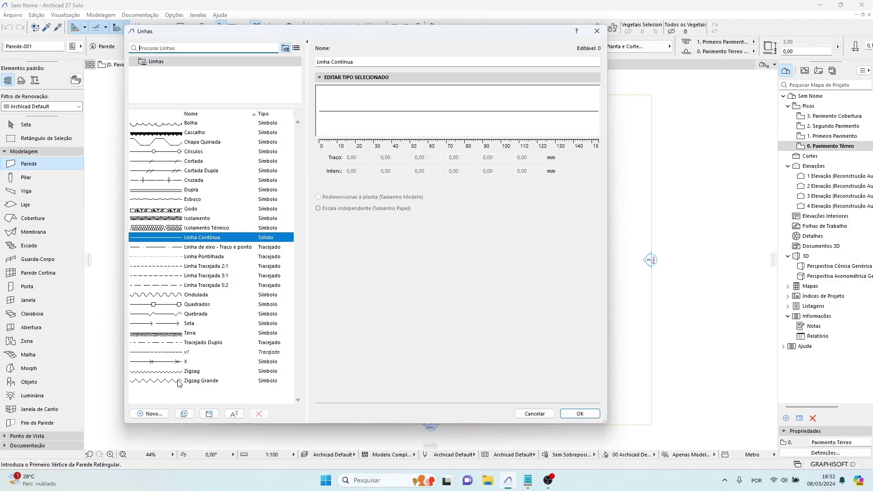
pyautogui.moveTo(179, 381)
pyautogui.click(603, 34)
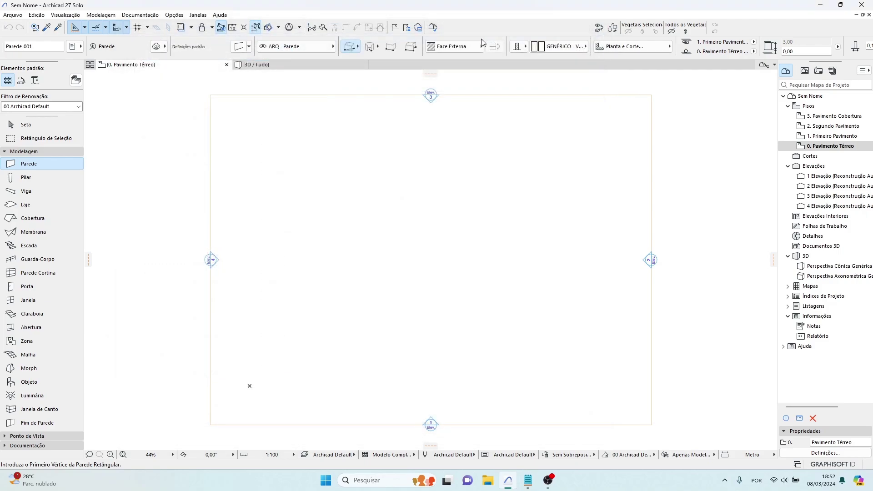
# Open the model view Canetas & Cores settings and examine the descriptions of the Aberturas pens in the Archicad Default set
pyautogui.click(174, 15)
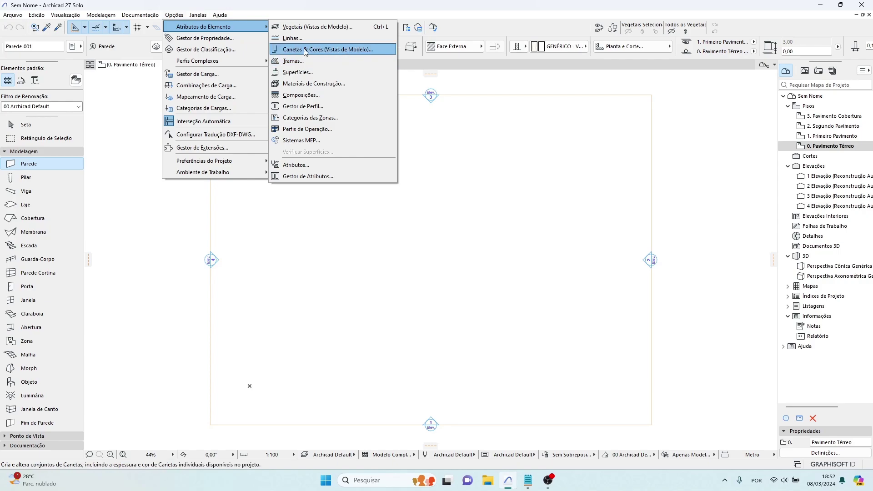
pyautogui.click(362, 49)
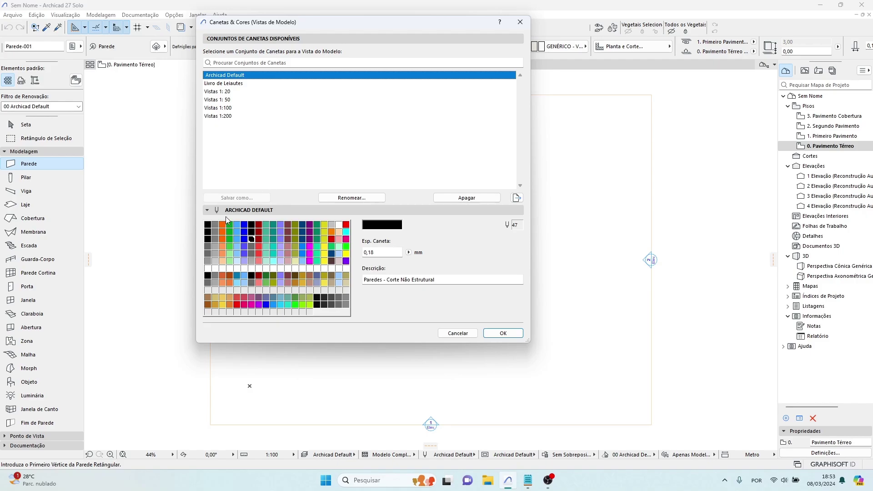
pyautogui.click(209, 225)
pyautogui.click(223, 225)
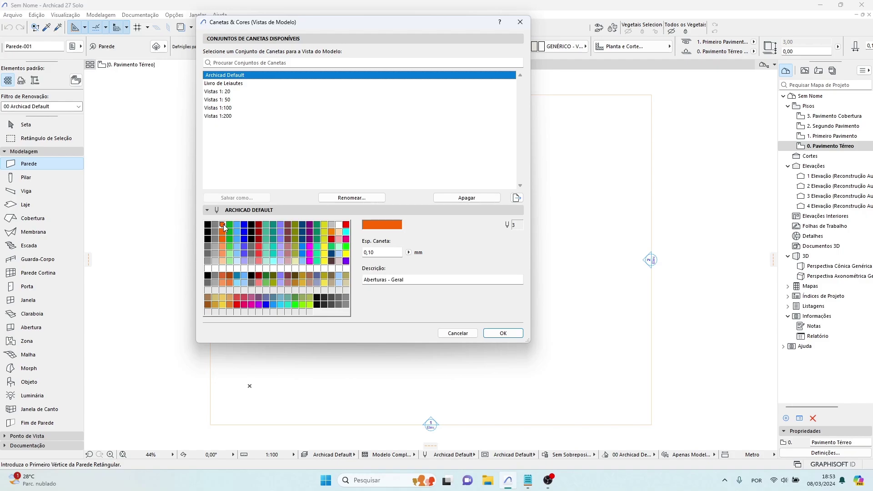
pyautogui.click(432, 281)
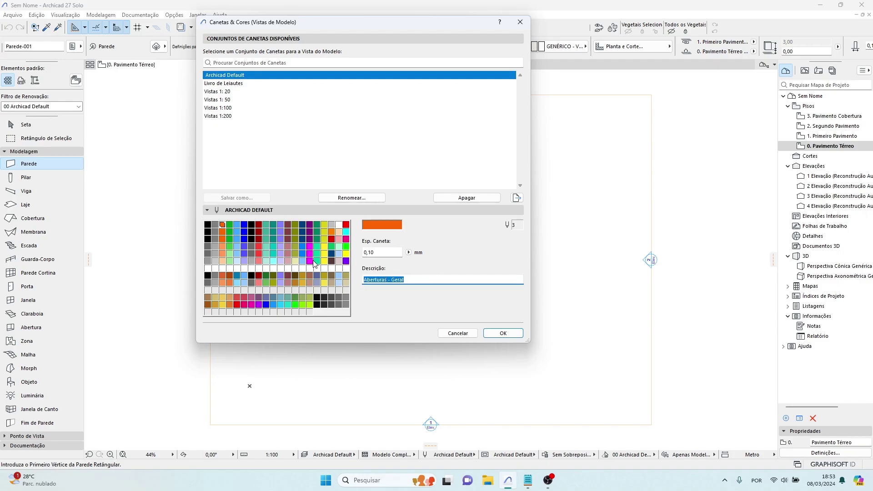
pyautogui.click(223, 232)
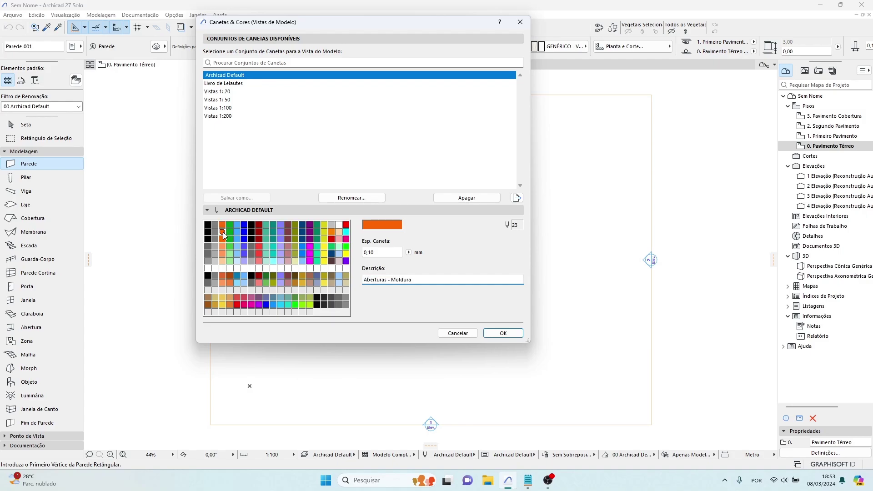
pyautogui.click(223, 239)
pyautogui.click(224, 247)
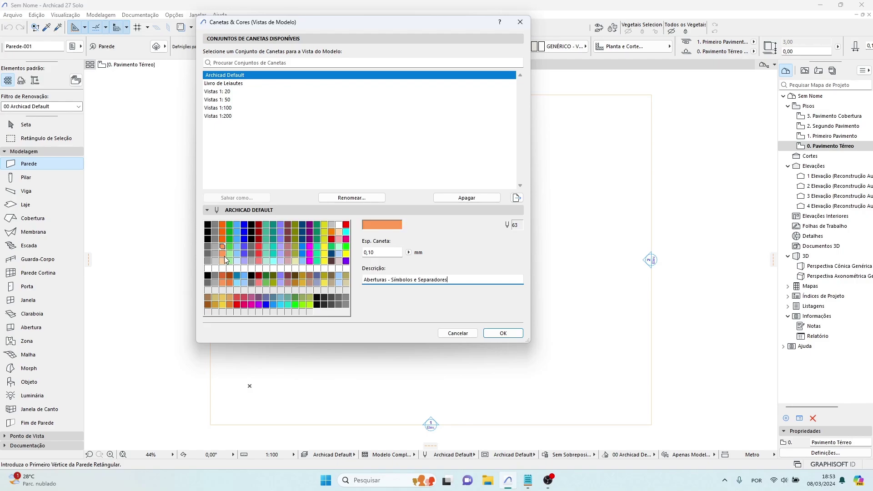
pyautogui.click(223, 261)
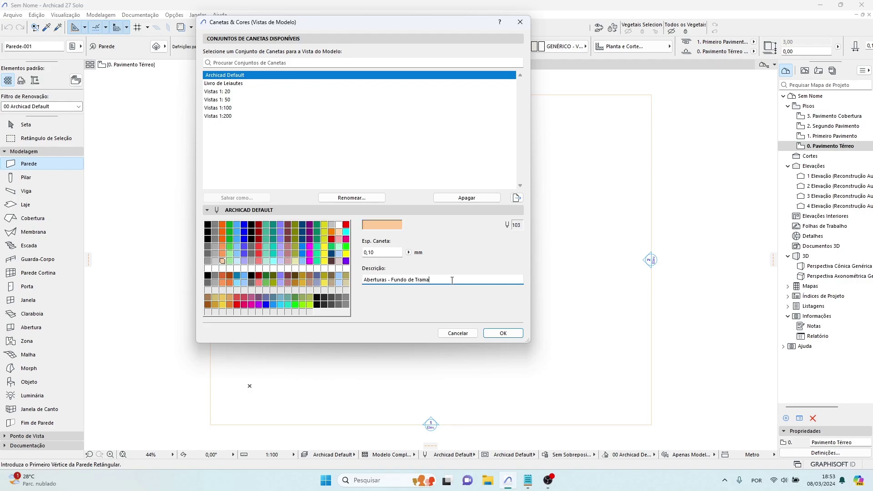
pyautogui.moveTo(447, 280); pyautogui.dragTo(339, 280)
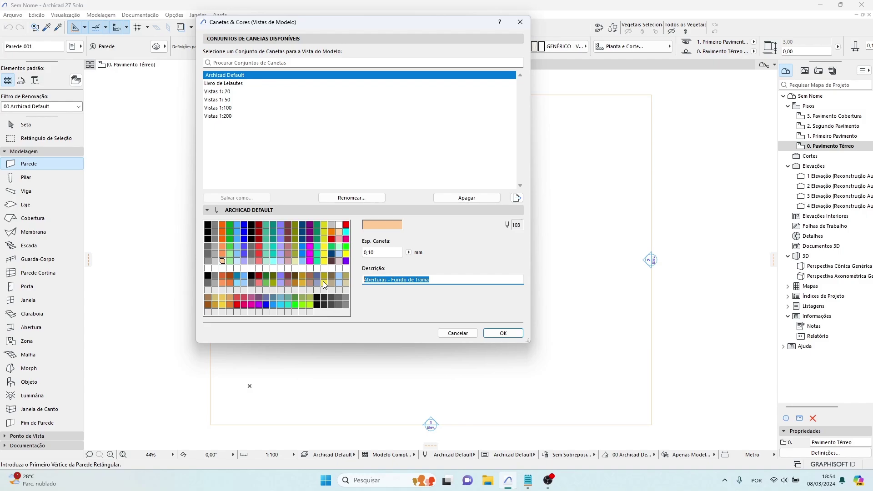
# Compare the Vistas 1:100 palette with Archicad Default, and inspect the Paredes - Geral and Paredes - Corte Não Estrutural pens
pyautogui.click(259, 109)
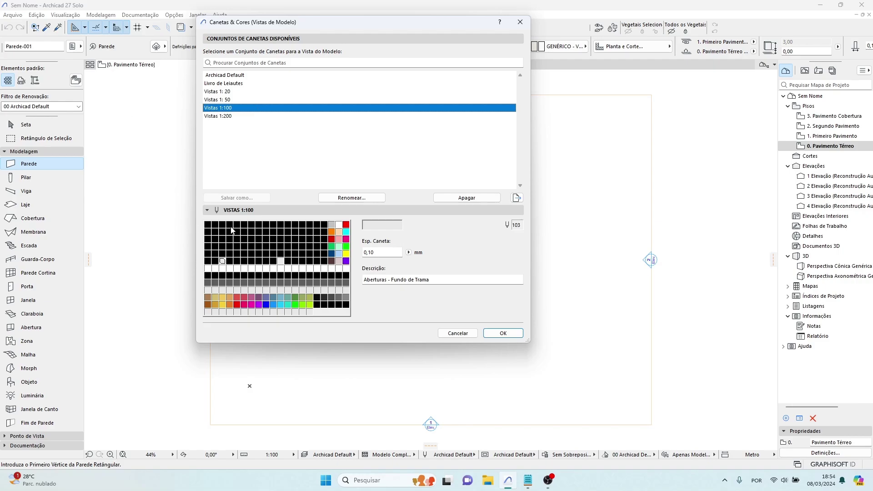
pyautogui.click(235, 76)
pyautogui.click(252, 226)
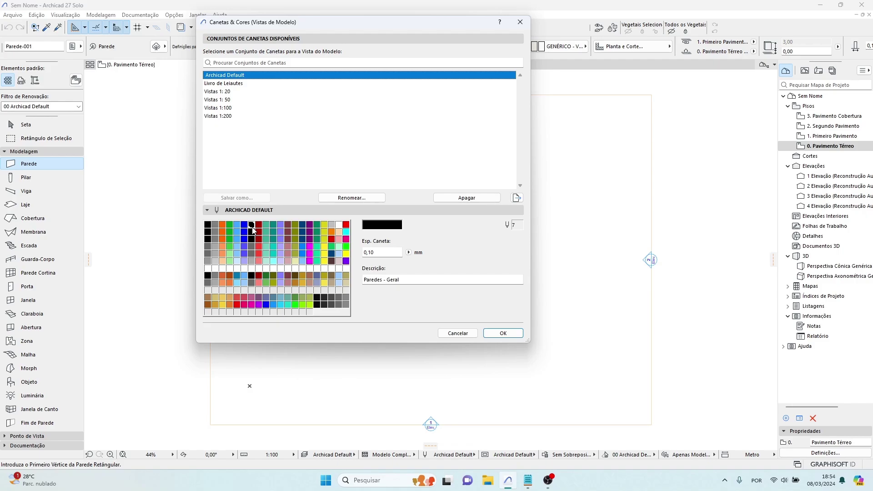
pyautogui.click(252, 239)
# Compare the Paredes - Corte Não Estrutural pen thickness across the Vistas 1:100, 1:200, 1:50 and 1:20 pen sets
pyautogui.click(244, 109)
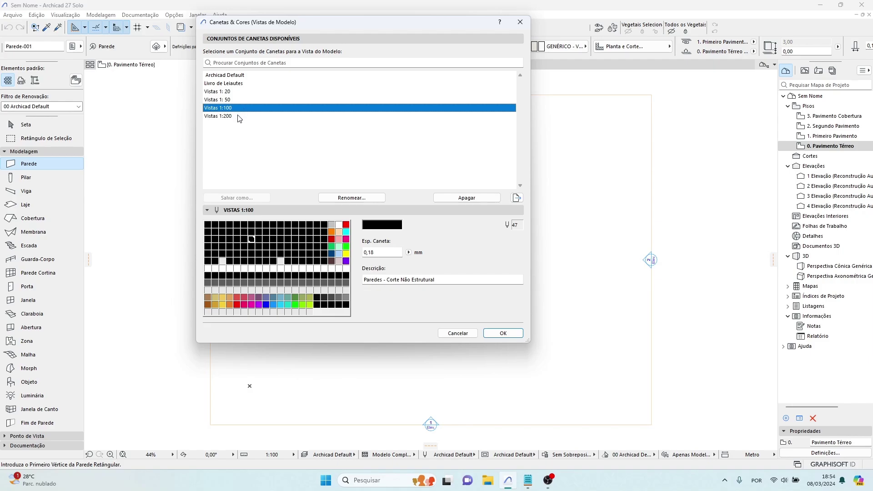
pyautogui.click(238, 117)
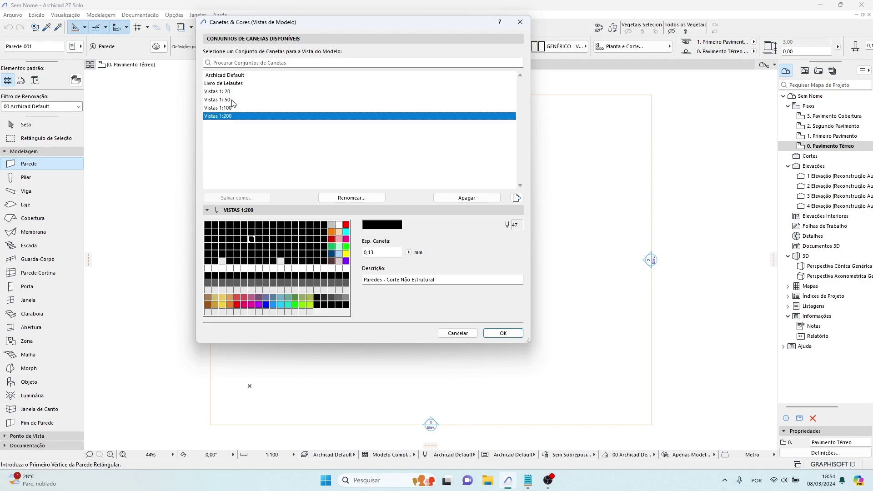
pyautogui.click(232, 100)
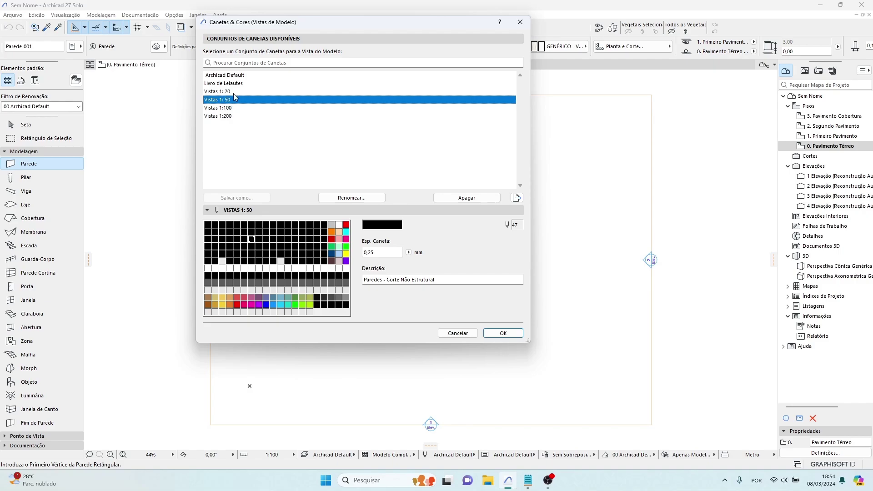
pyautogui.click(233, 92)
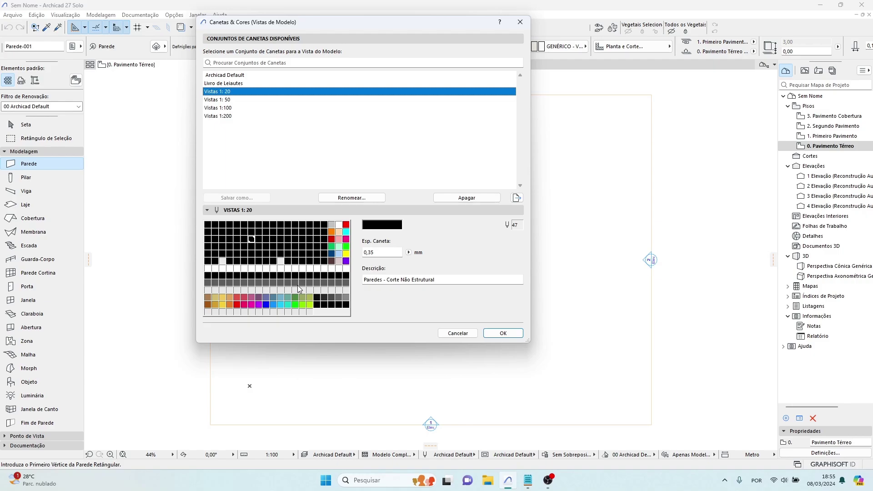
pyautogui.click(242, 126)
pyautogui.click(244, 119)
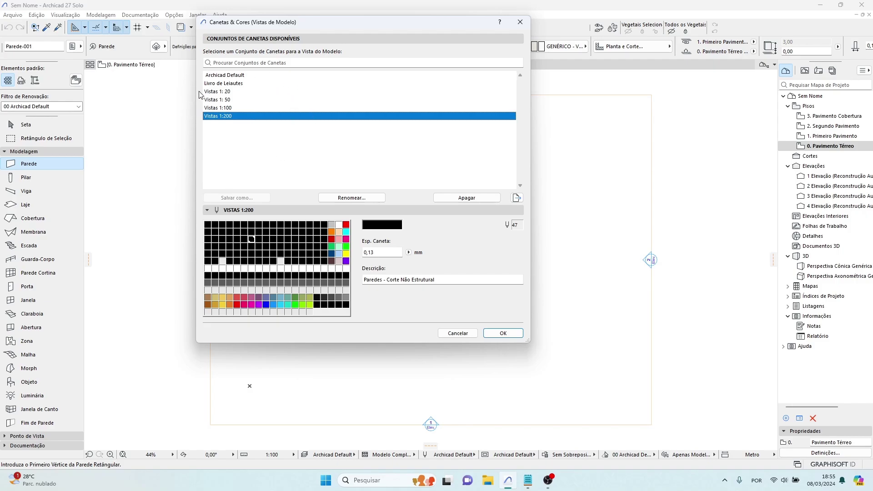
pyautogui.click(221, 109)
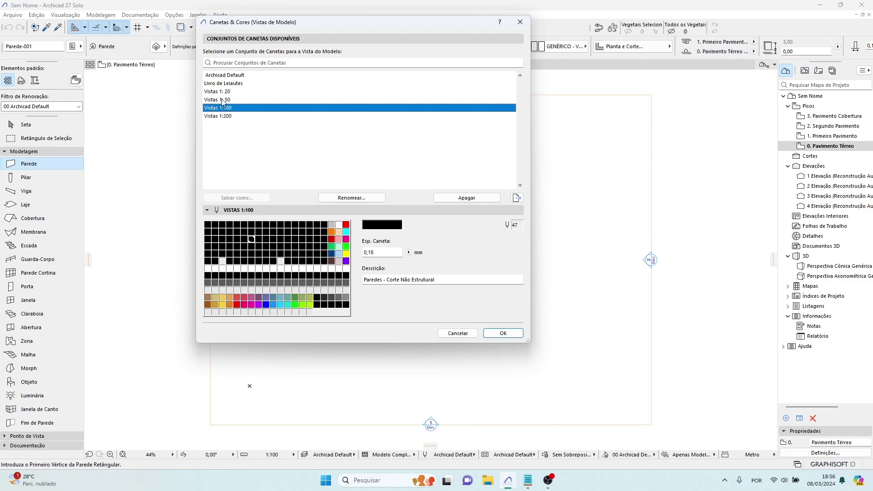
pyautogui.click(222, 100)
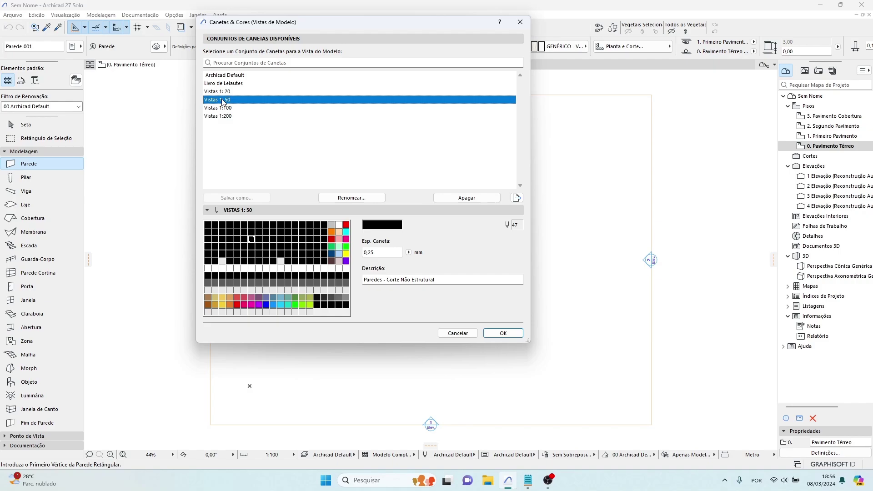
pyautogui.click(228, 91)
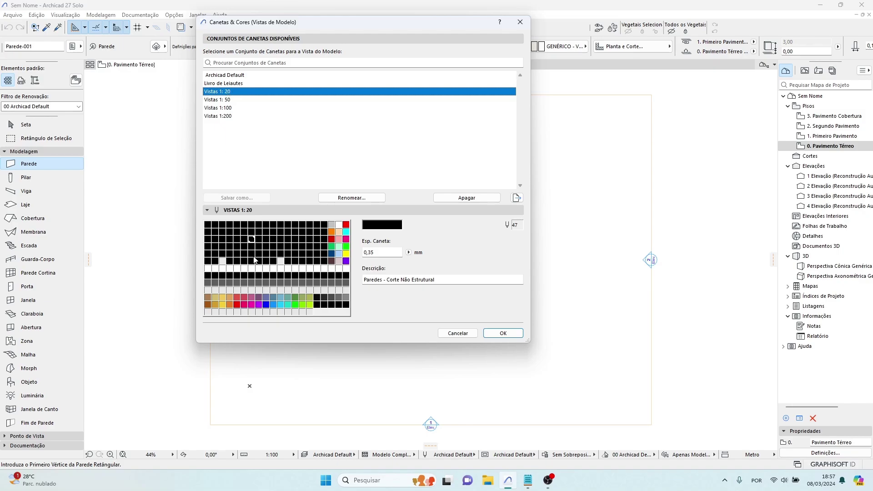
# Inspect the colour definition of pen 221 in the Vistas 1:20 set, and close the pen settings without changes
pyautogui.click(209, 305)
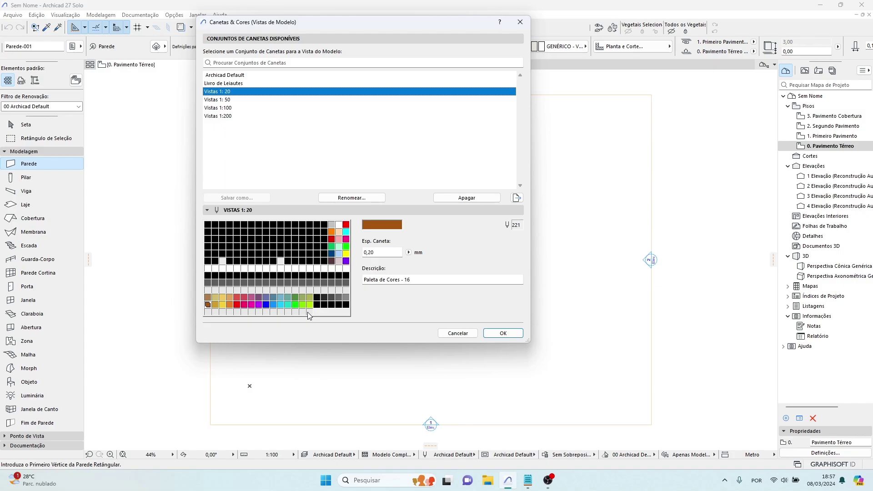
pyautogui.click(396, 225)
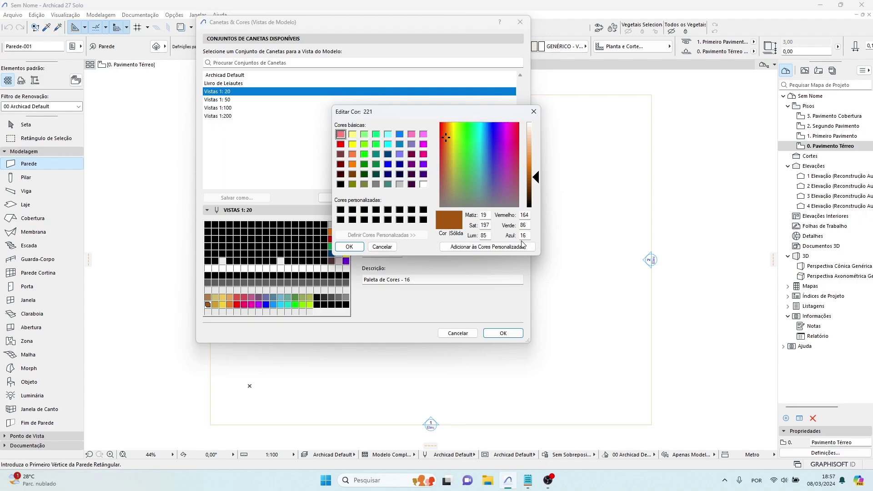
pyautogui.click(382, 246)
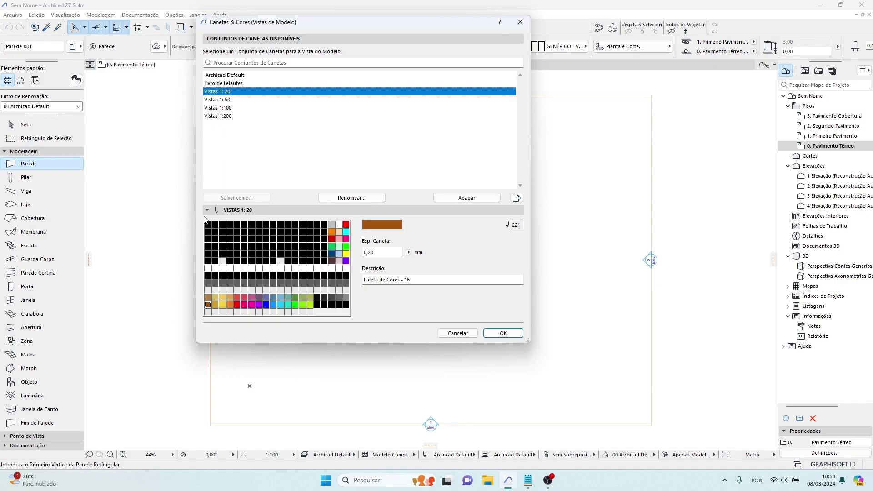
pyautogui.click(520, 22)
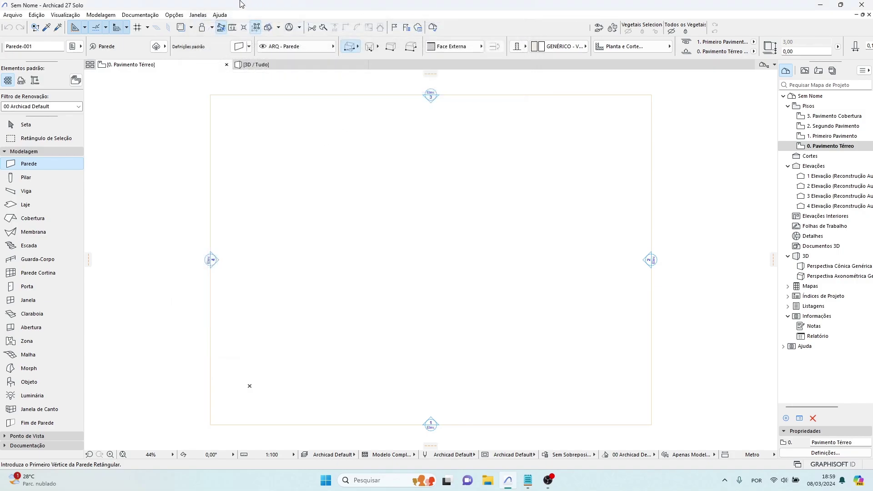
# Open the Tramas attribute settings and enlarge the window to show more of the fill list
pyautogui.click(175, 15)
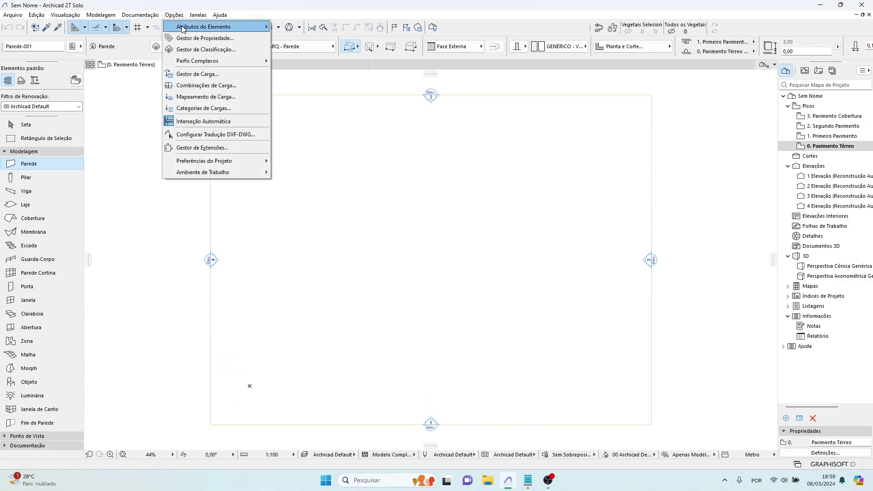
pyautogui.moveTo(184, 27)
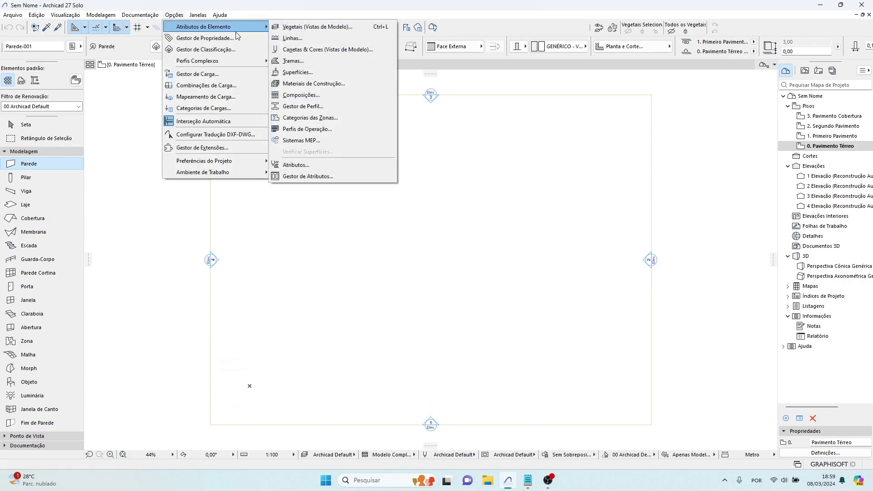
pyautogui.click(336, 62)
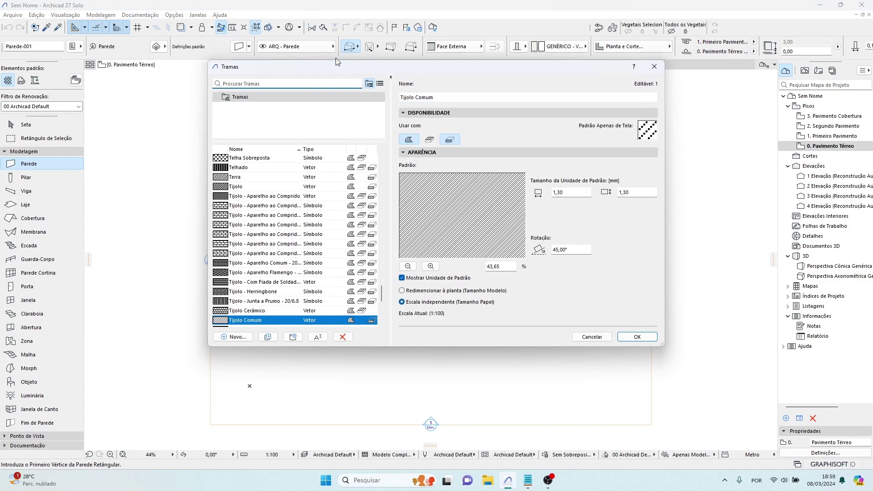
pyautogui.moveTo(291, 70); pyautogui.dragTo(234, 59)
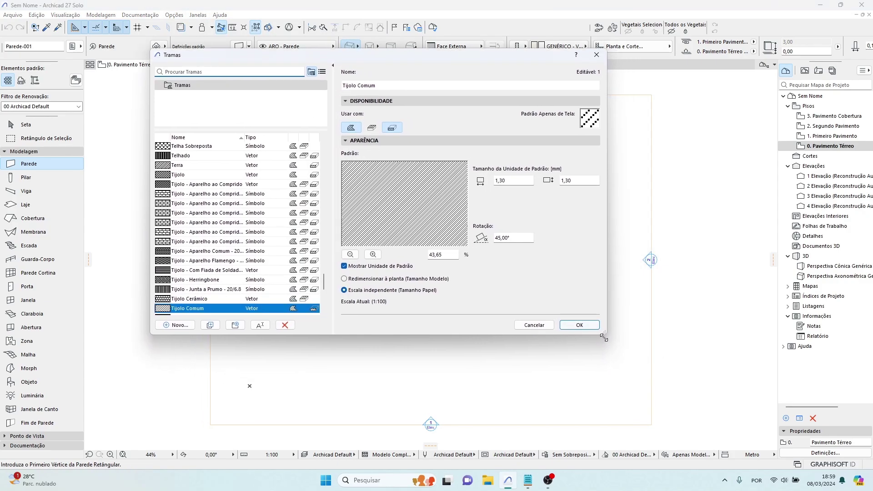
pyautogui.moveTo(607, 335); pyautogui.dragTo(779, 459)
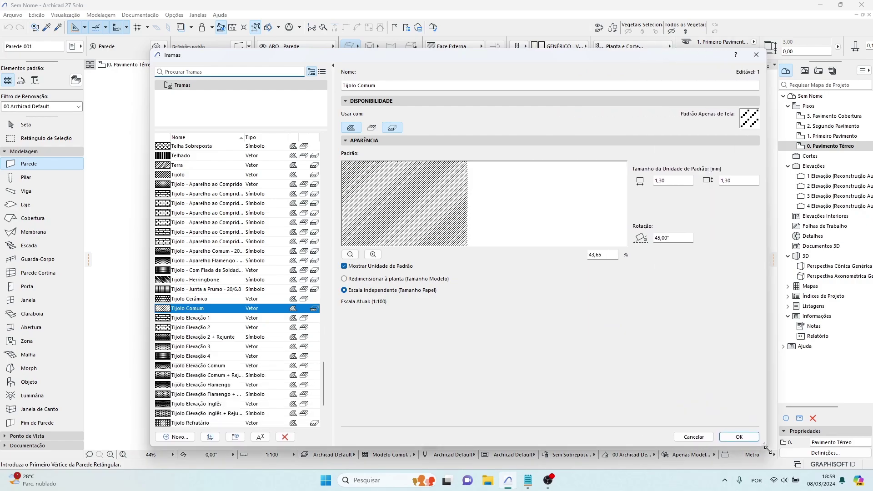
# Examine the appearance settings of the Telha Sobreposta, Trama Sólida, 50 % and Areia fills
pyautogui.click(293, 148)
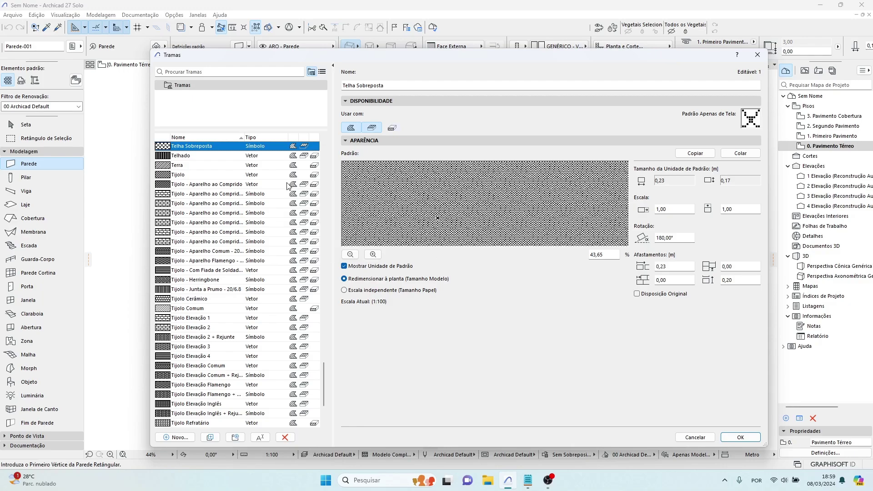
pyautogui.scroll(-3, 262, 220)
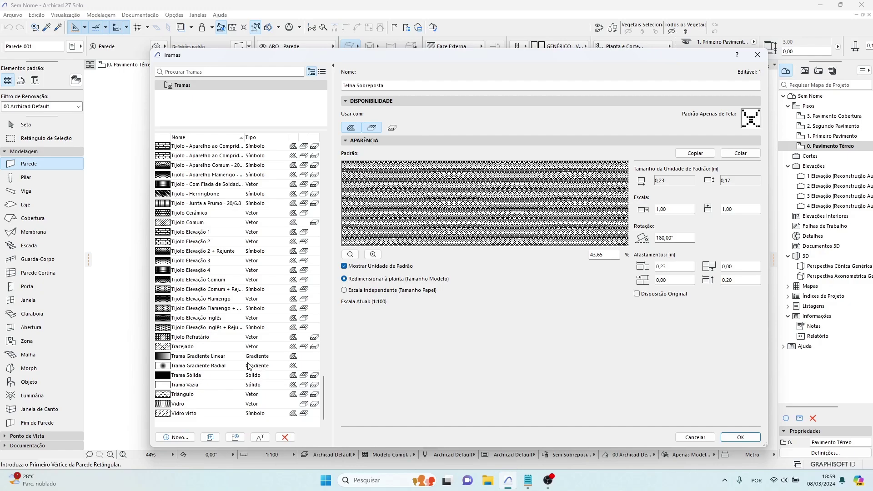
pyautogui.click(264, 378)
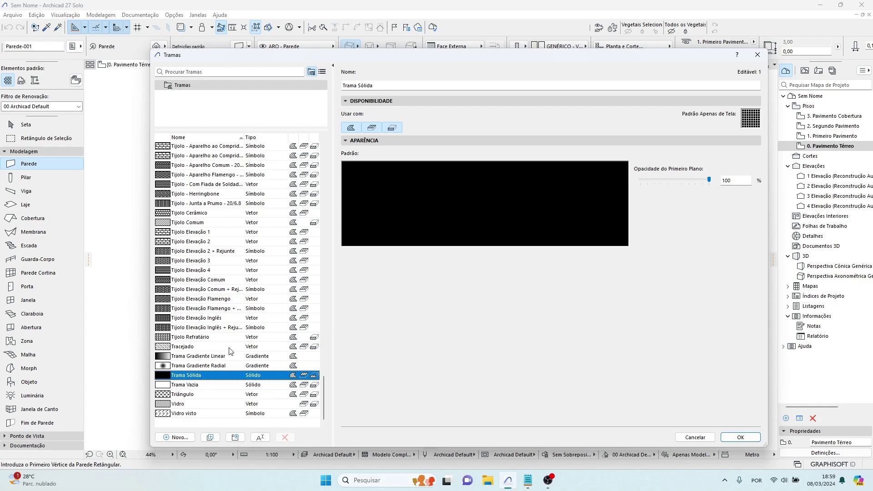
pyautogui.scroll(10, 241, 404)
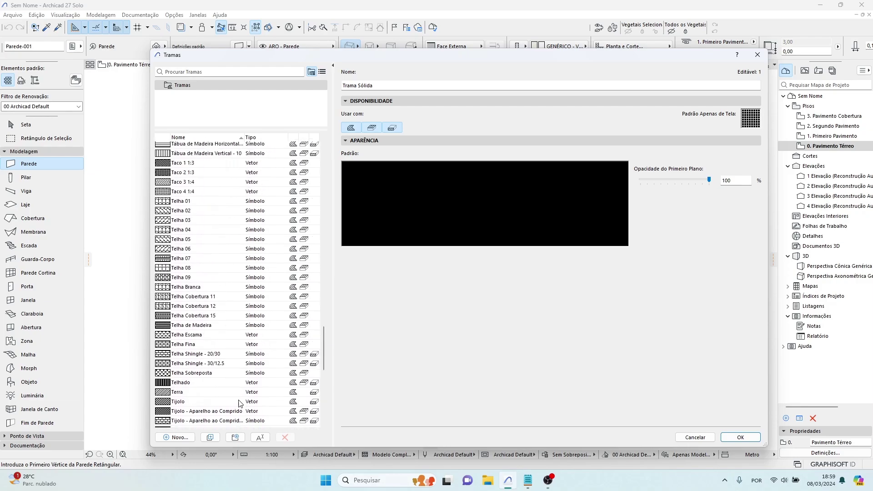
pyautogui.scroll(15, 241, 403)
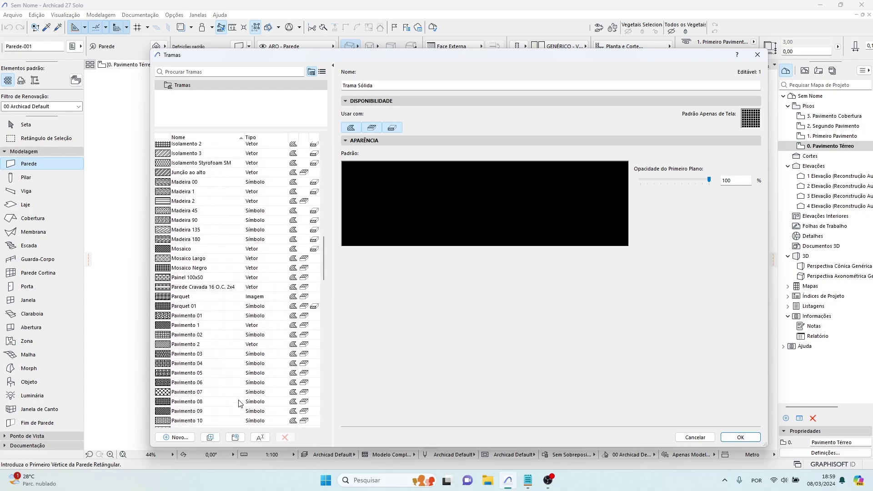
pyautogui.scroll(10, 241, 404)
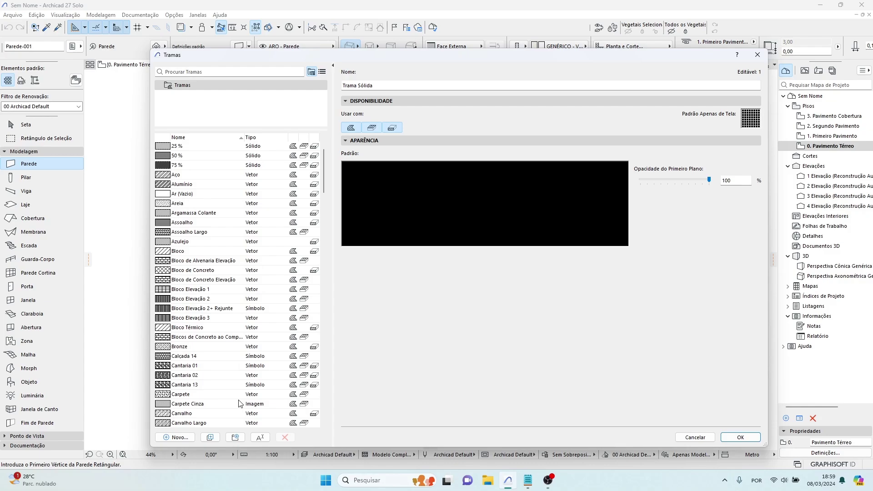
pyautogui.click(209, 156)
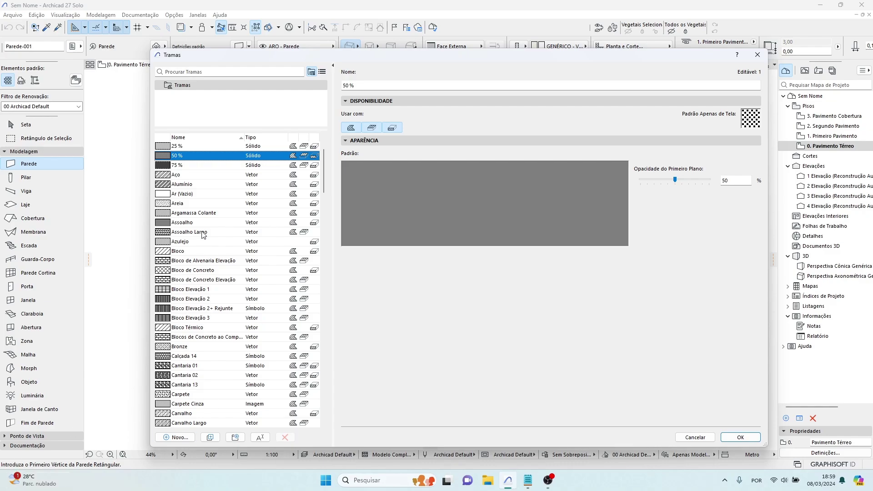
pyautogui.click(192, 204)
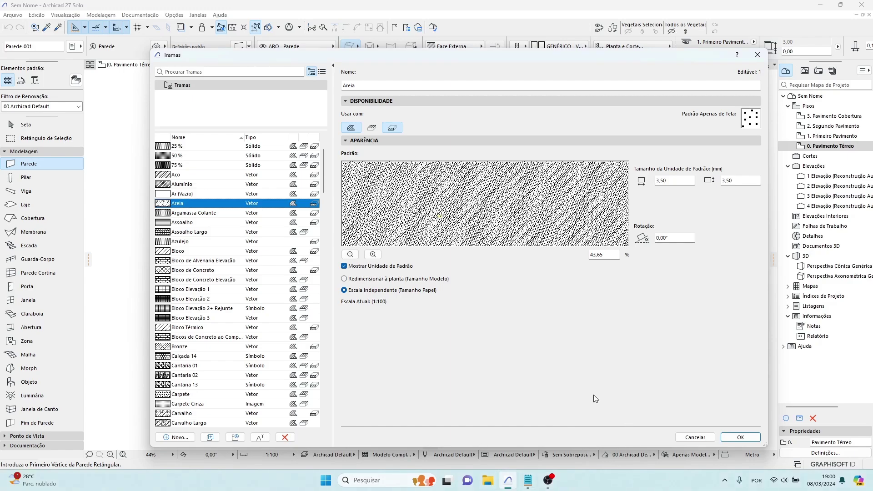
# Examine the appearance settings of the Bloco Elevação 2+ Rejunte and Grelha 1x1 fills, and close the fill settings
pyautogui.click(232, 311)
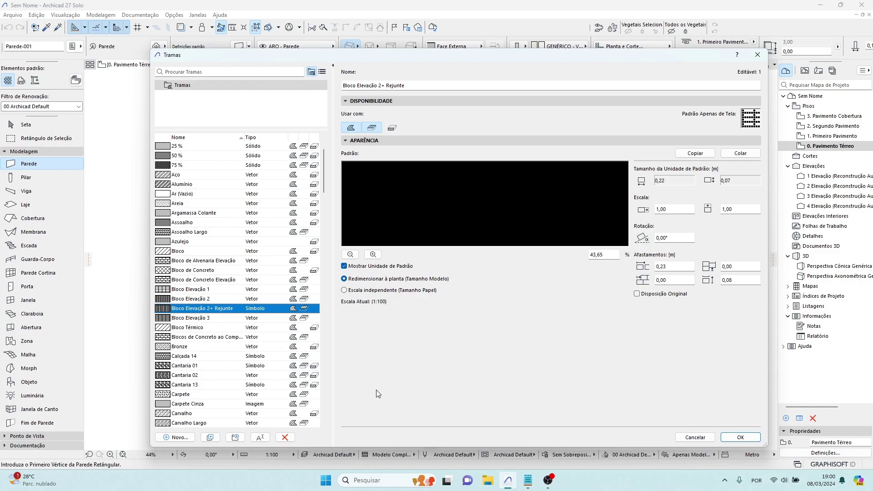
pyautogui.click(31, 480)
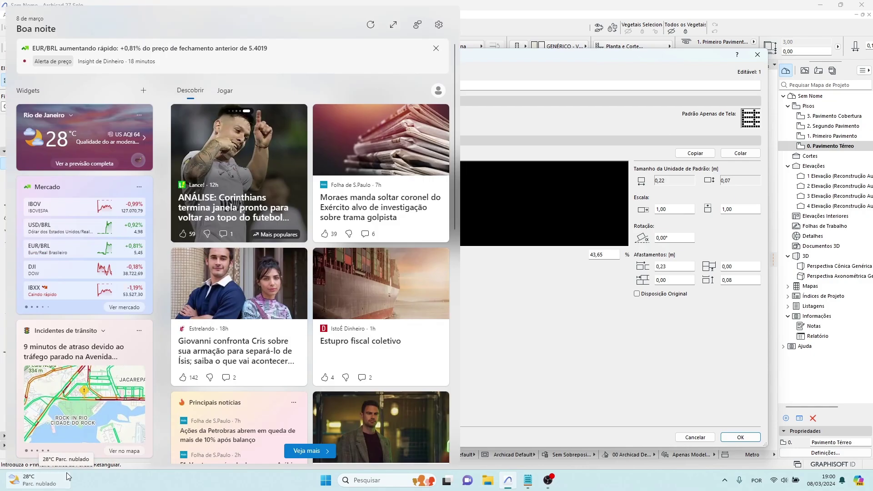
pyautogui.click(523, 408)
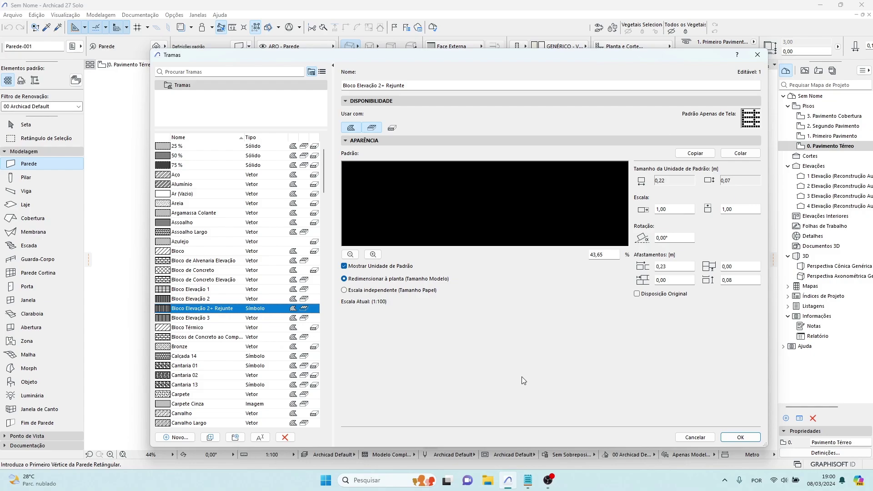
pyautogui.scroll(-10, 207, 285)
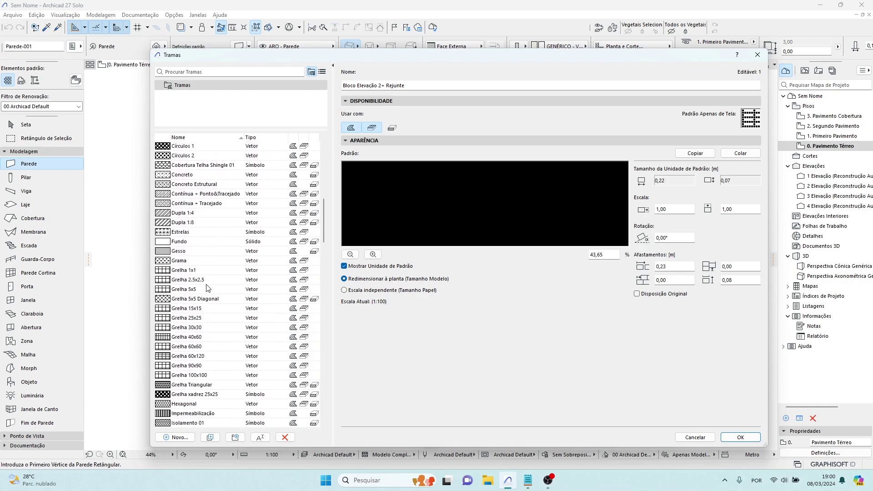
pyautogui.click(207, 270)
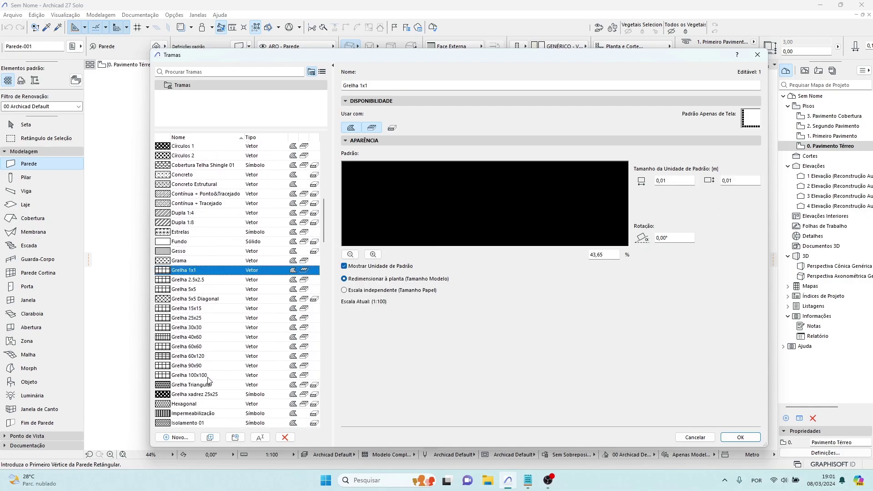
pyautogui.moveTo(203, 379)
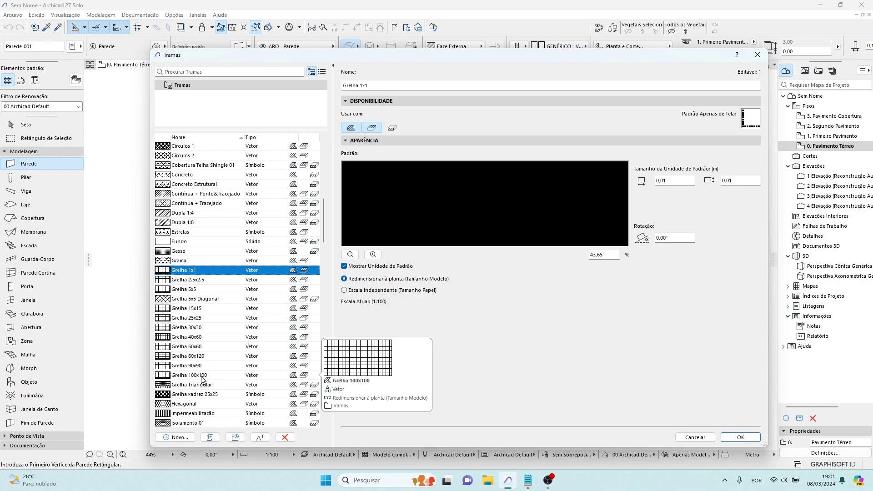
pyautogui.click(749, 438)
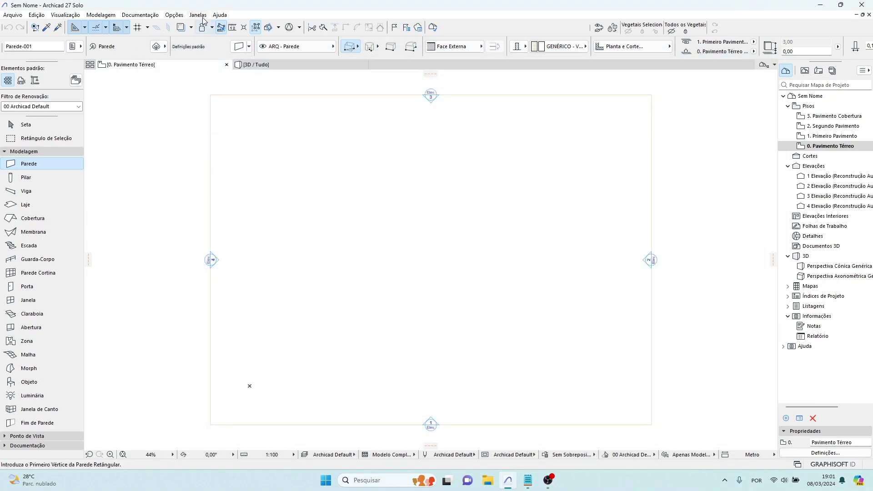
# Open the Superfícies attribute settings and widen both the window and its surface list
pyautogui.click(174, 14)
pyautogui.moveTo(178, 31)
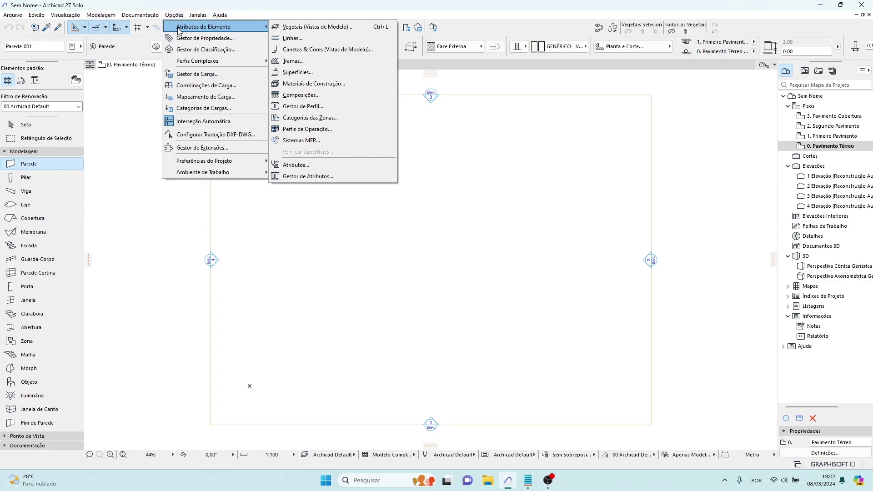
pyautogui.click(317, 72)
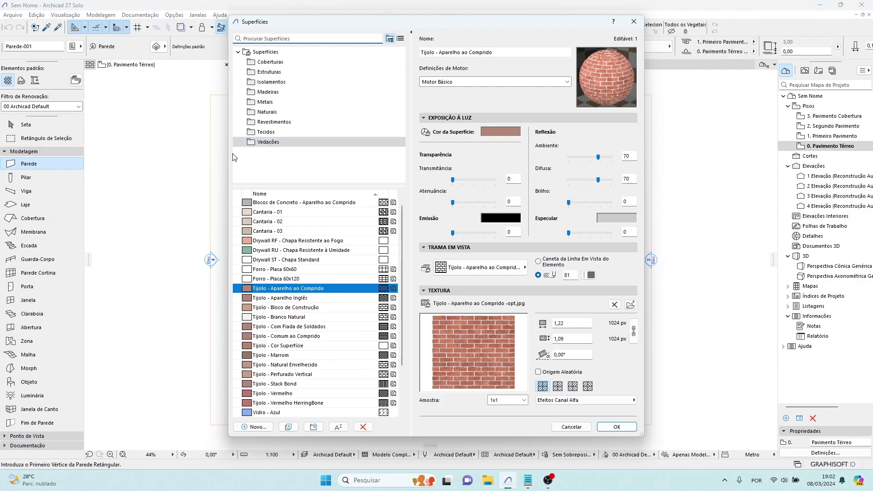
pyautogui.moveTo(228, 165); pyautogui.dragTo(172, 165)
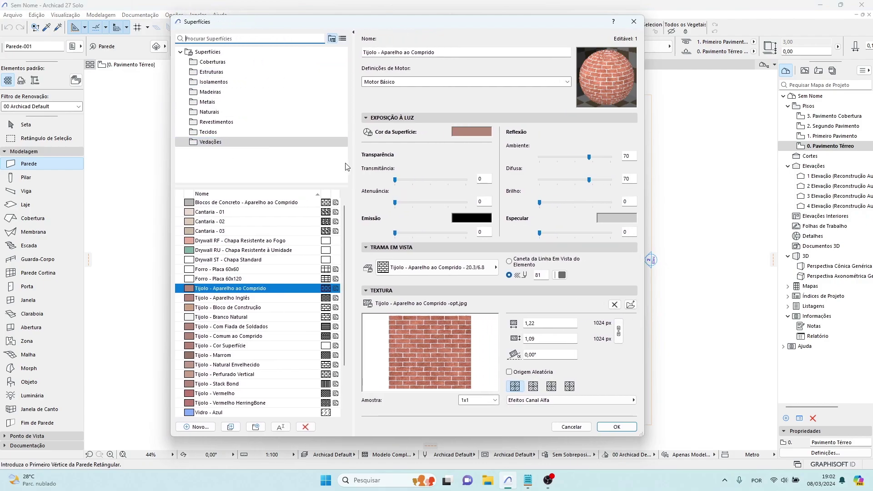
pyautogui.moveTo(353, 167); pyautogui.dragTo(383, 168)
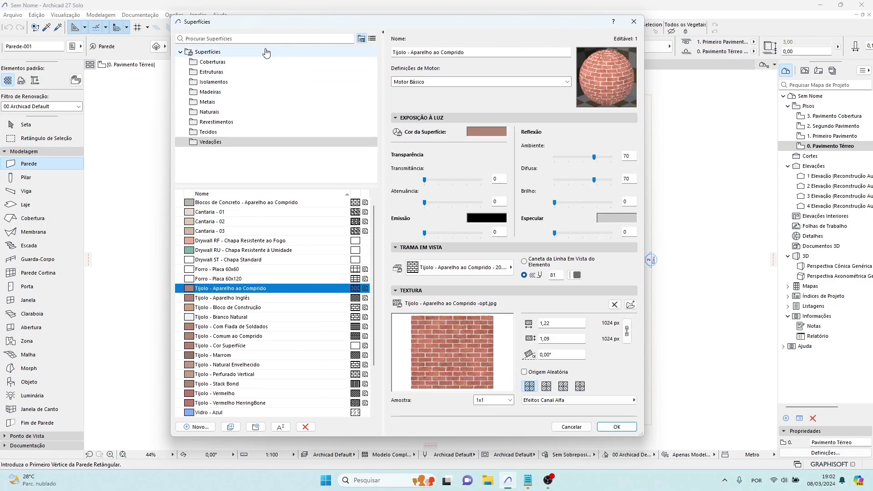
# Browse the surface folders Coberturas, Estruturas, Isolamentos, Metais and Revestimentos
pyautogui.click(253, 63)
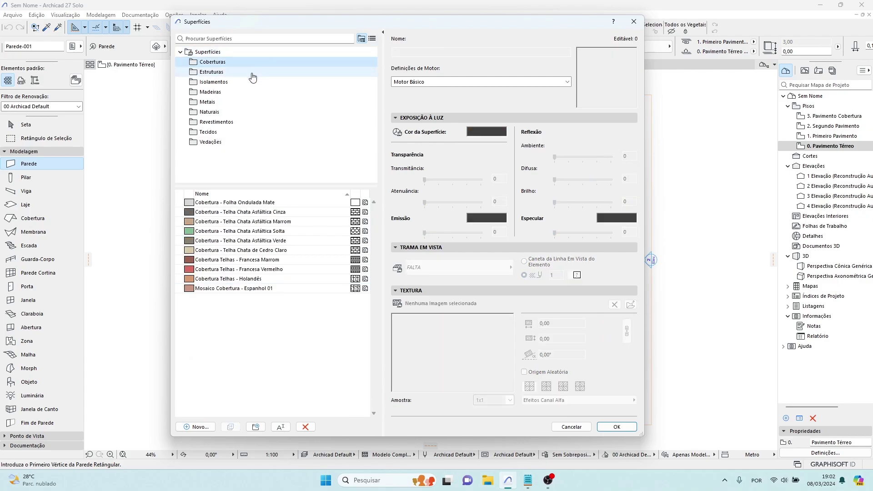
pyautogui.click(253, 75)
pyautogui.click(250, 83)
pyautogui.click(249, 102)
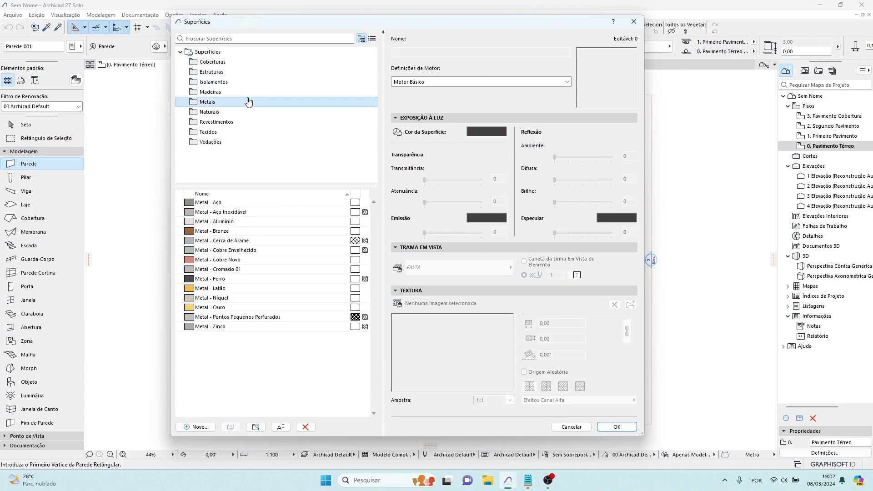
pyautogui.click(246, 125)
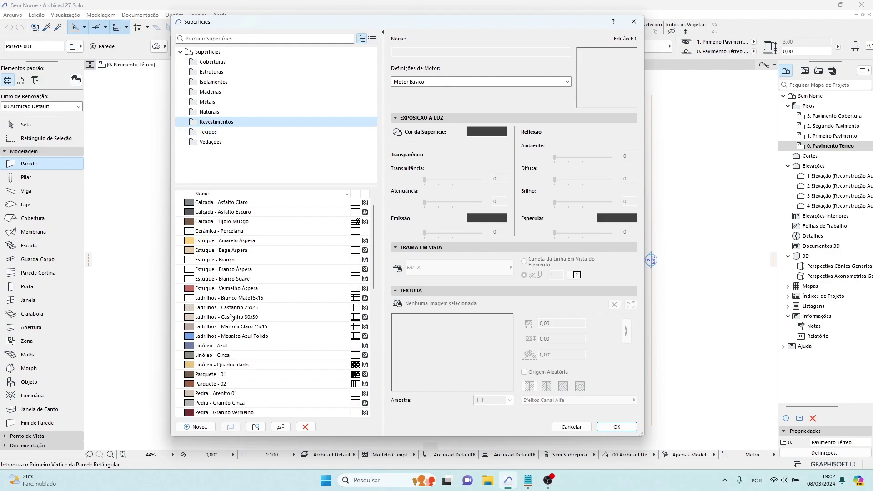
# Examine the Ladrilhos - Castanho 30x30 surface and its surface colour definition
pyautogui.click(229, 317)
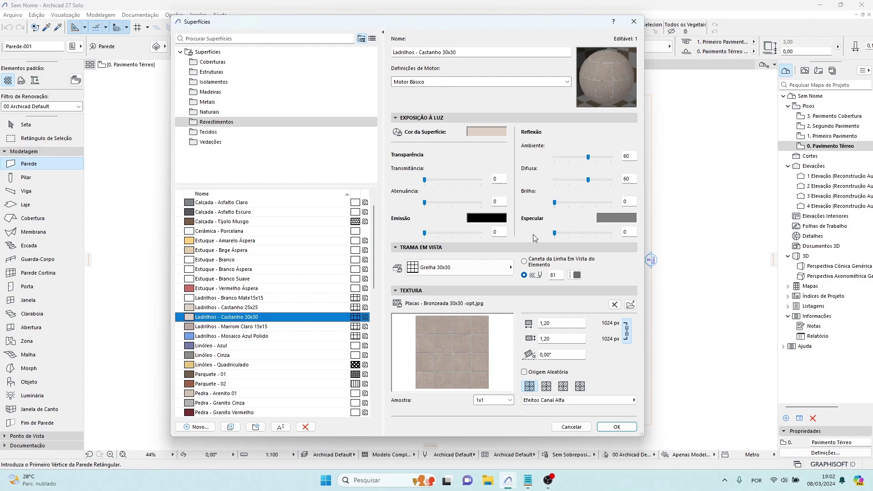
pyautogui.click(476, 132)
pyautogui.click(537, 112)
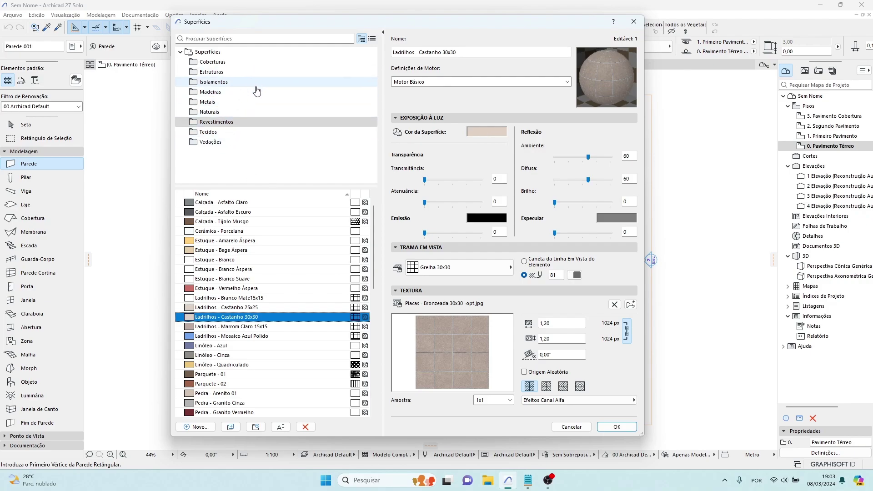
# Find the painted finishes in the Revestimentos folder and examine the Pintura - Óxido de Chumbo Amarelo surface
pyautogui.scroll(-3, 288, 323)
pyautogui.scroll(-10, 288, 323)
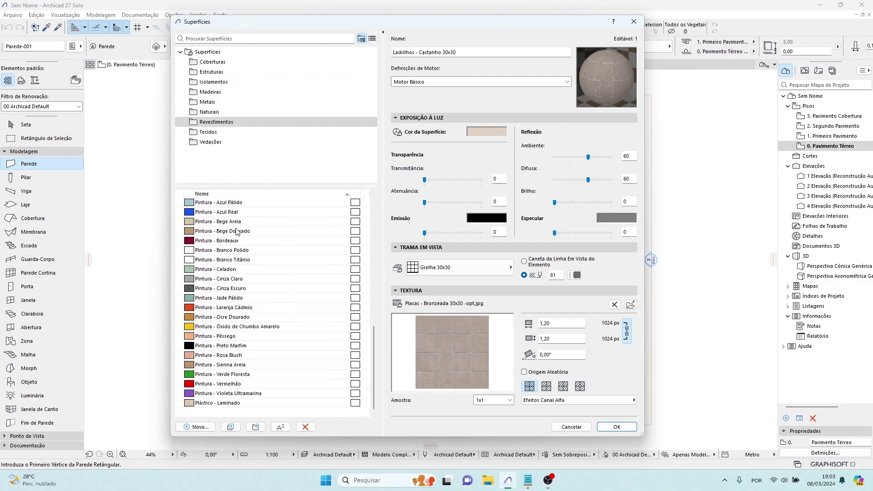
pyautogui.click(212, 328)
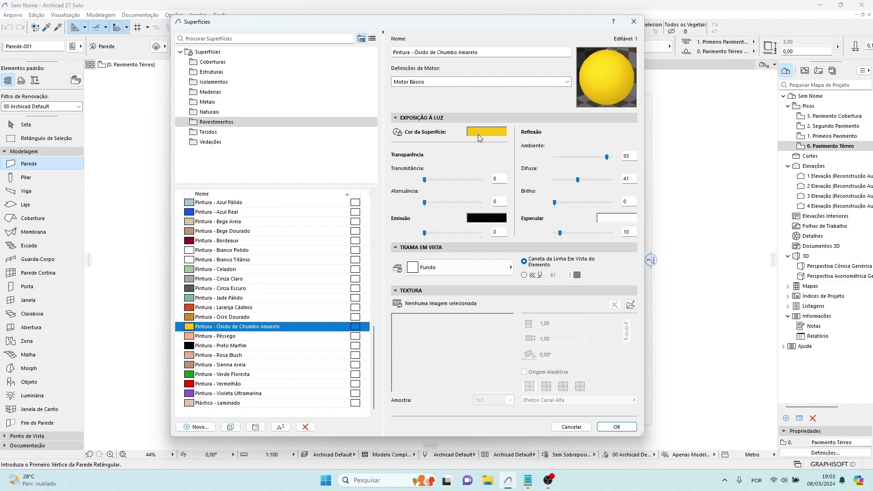
# Examine the view fill and texture settings of Ladrilhos - Castanho 30x30 with its light exposure section collapsed, and close the surface settings
pyautogui.scroll(10, 231, 259)
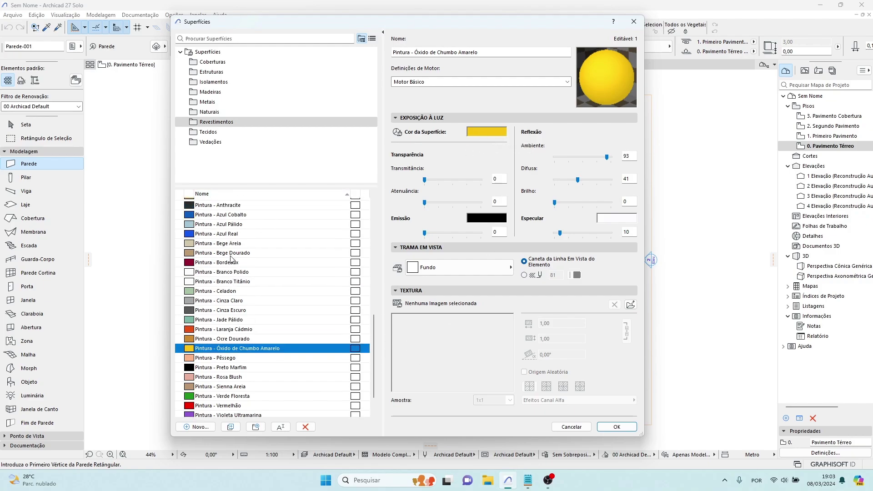
pyautogui.scroll(2, 231, 259)
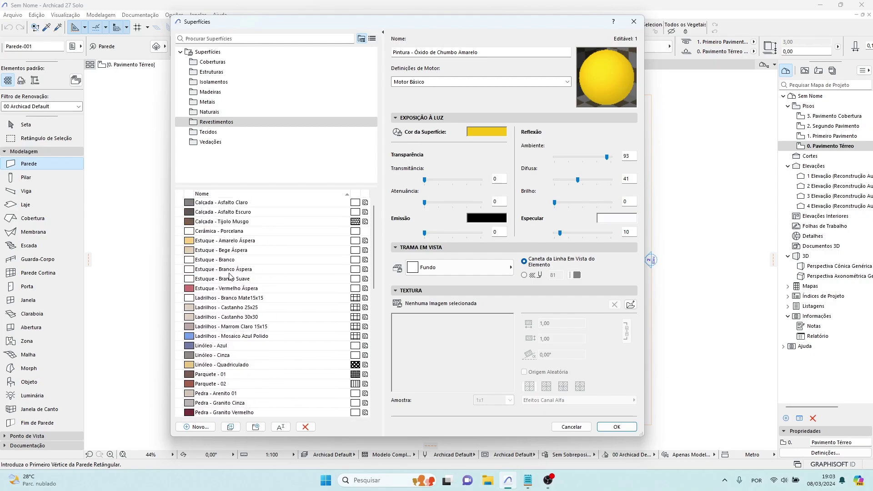
pyautogui.click(245, 316)
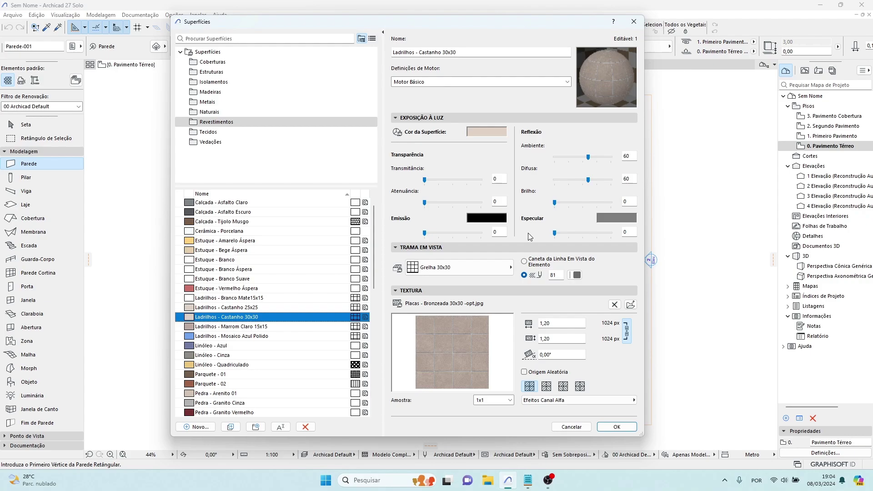
pyautogui.click(506, 120)
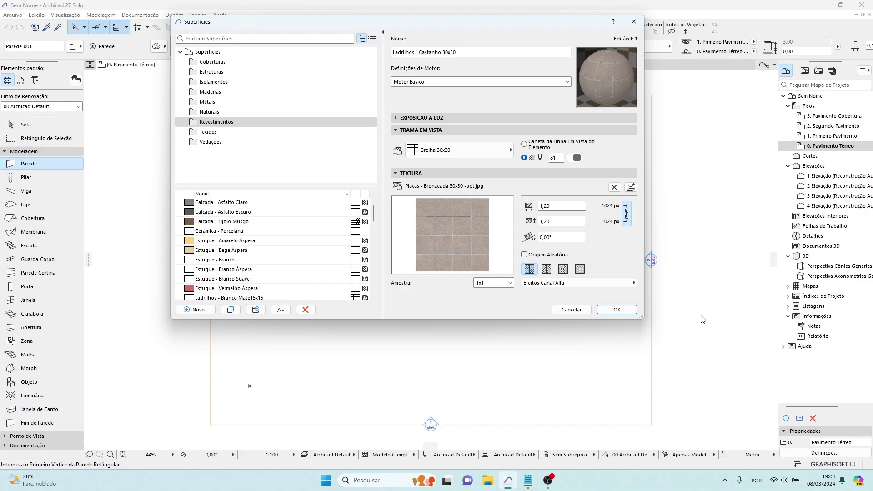
pyautogui.click(612, 309)
# Draw a 10 by 5 m rectangular slab from the project origin using the Laje Concreto com Revestimento Cerâmico 30x30 favourite
pyautogui.click(47, 207)
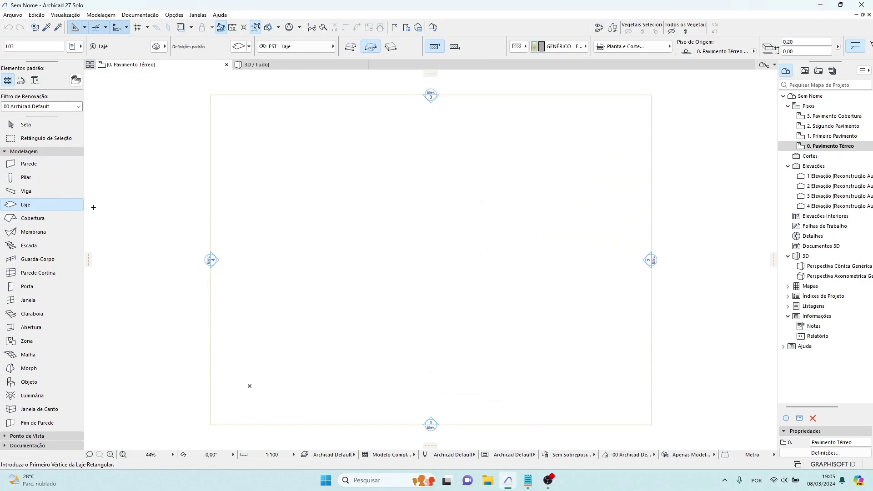
pyautogui.click(81, 207)
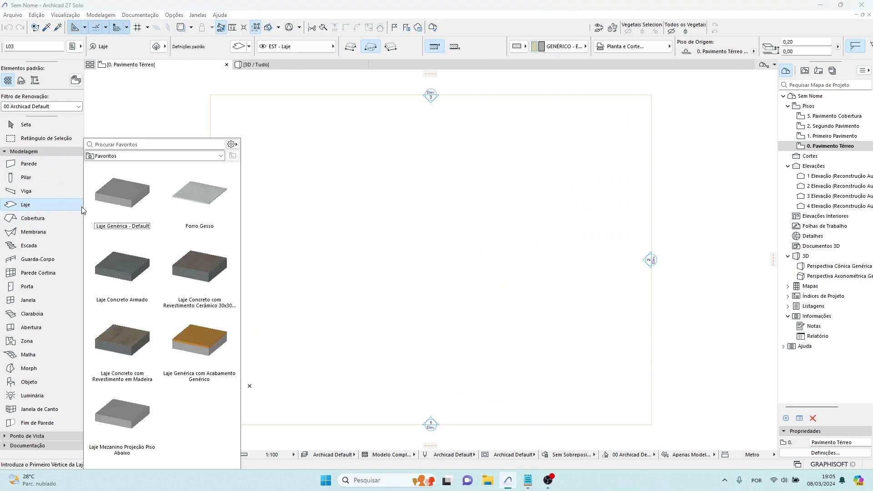
pyautogui.doubleClick(187, 262)
pyautogui.click(249, 385)
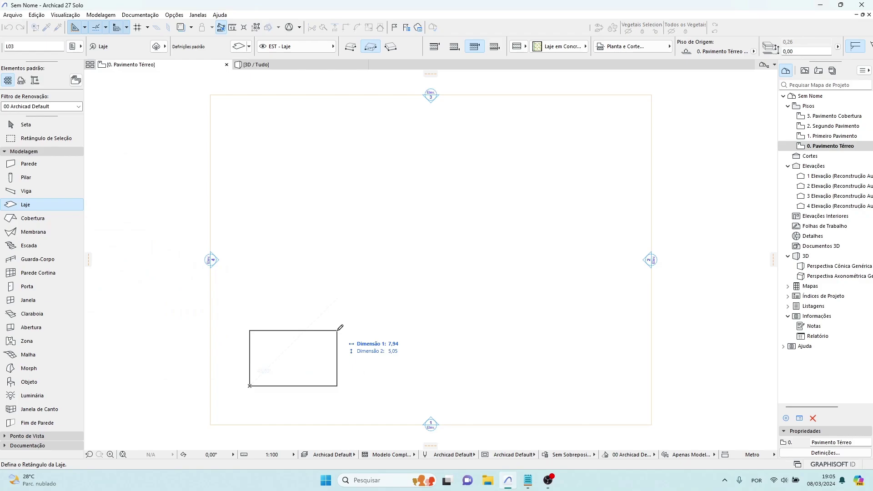
pyautogui.write('10')
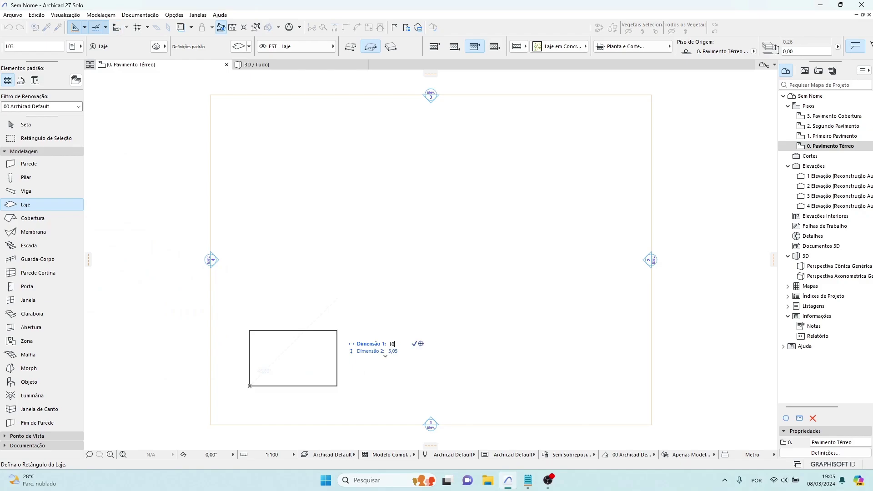
pyautogui.press('Tab')
pyautogui.write('2')
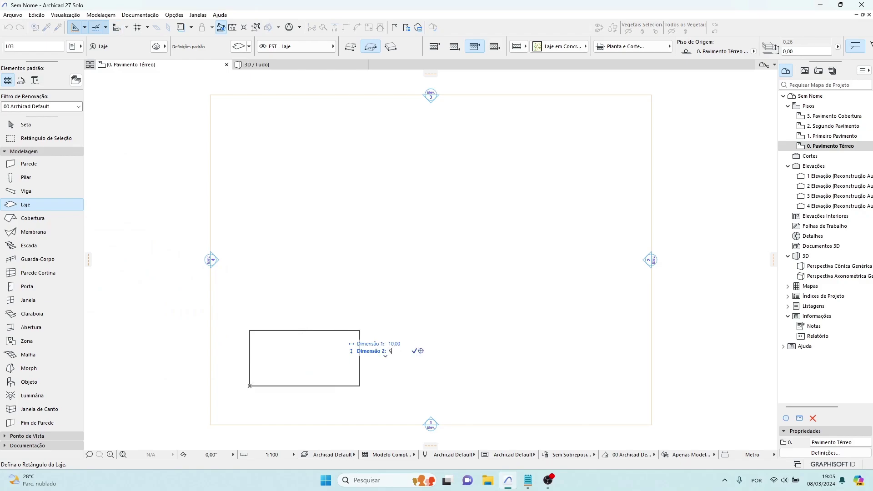
pyautogui.press('Return')
# Examine the slab's 30x30 tile pattern in the floor plan and its tile texture in the 3D view
pyautogui.scroll(5, 232, 404)
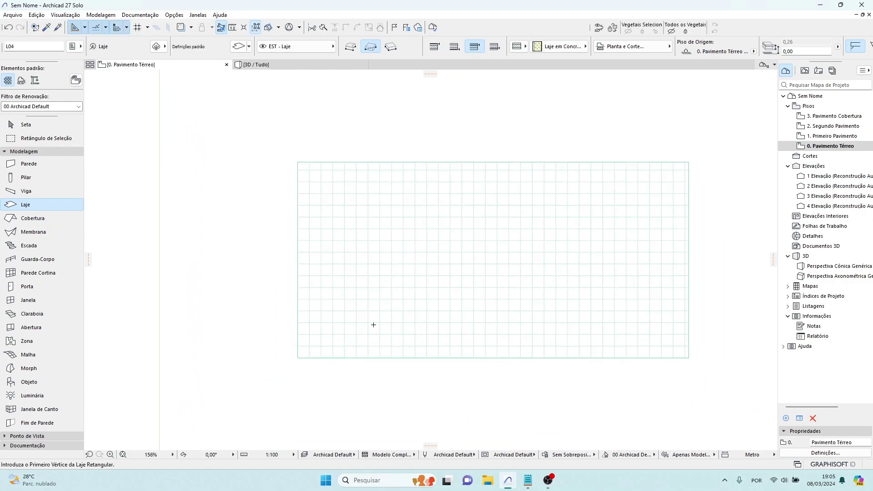
pyautogui.moveTo(555, 273); pyautogui.dragTo(515, 280, button='middle')
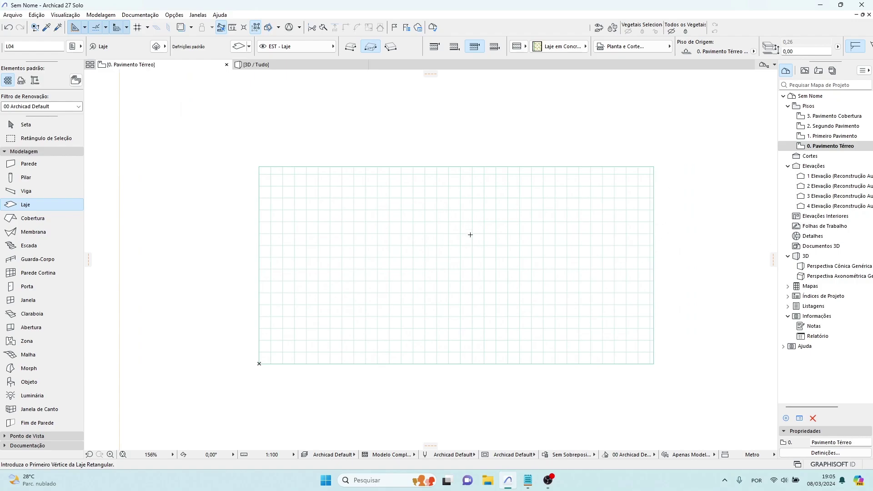
pyautogui.click(256, 65)
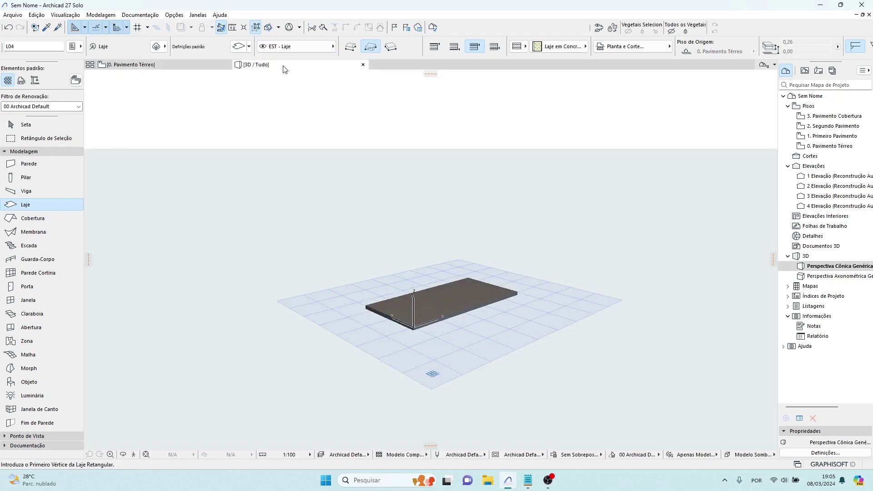
pyautogui.scroll(10, 468, 304)
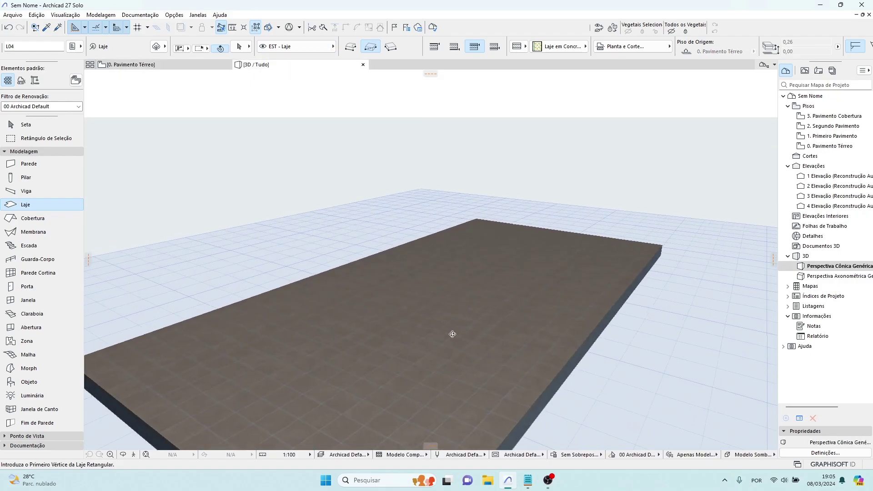
pyautogui.scroll(-5, 606, 356)
pyautogui.press('Escape')
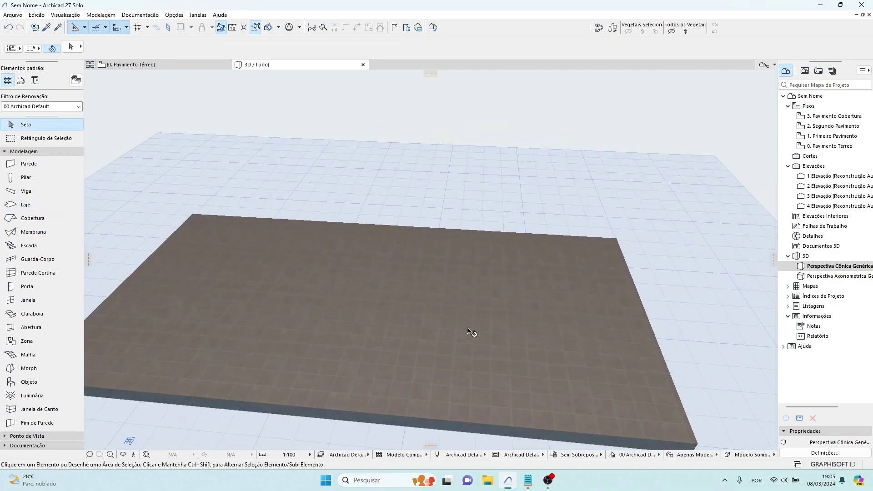
pyautogui.click(456, 323)
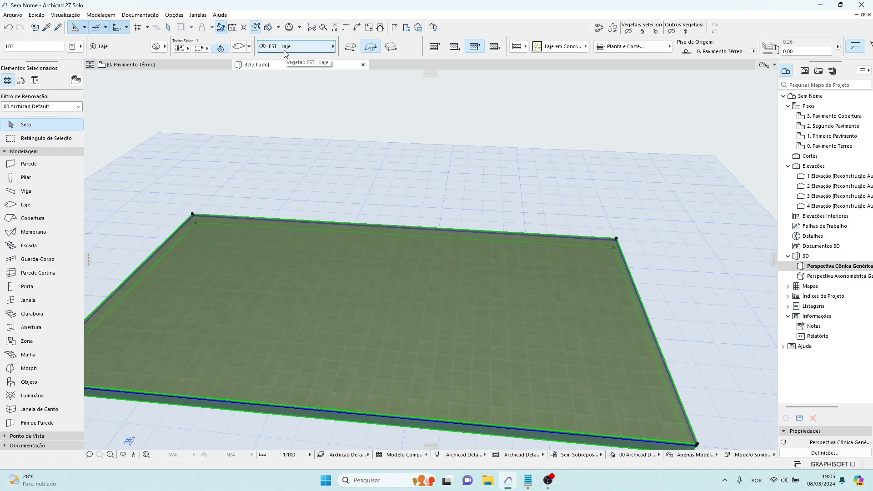
pyautogui.press('Escape')
pyautogui.click(174, 15)
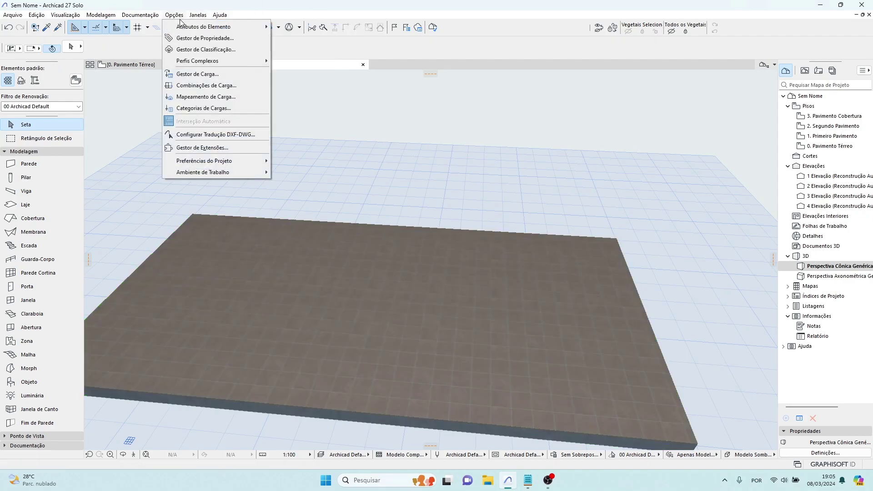
pyautogui.moveTo(181, 29)
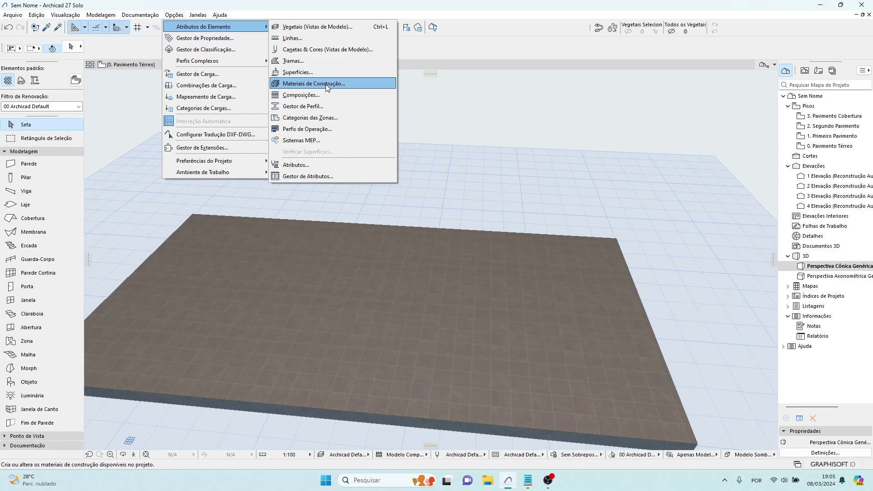
pyautogui.click(326, 84)
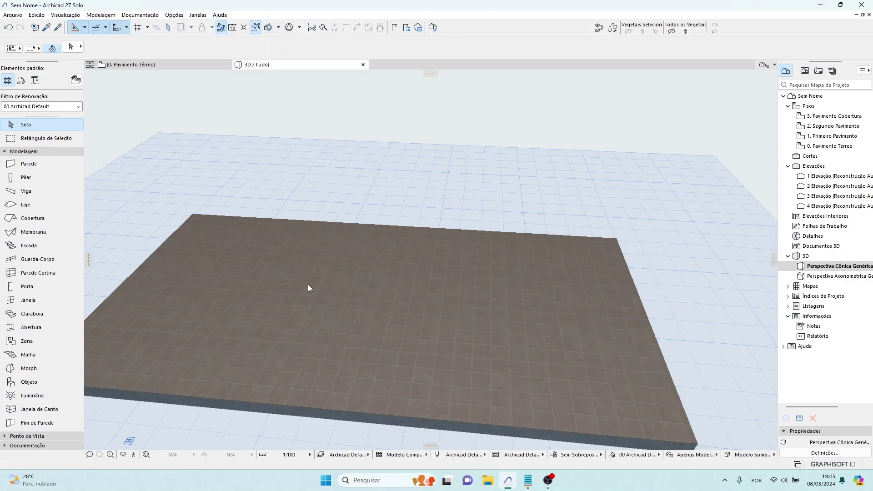
# Draw a horizontal section line across the middle of the slab in the ground floor plan, past both ends, looking towards the slab's upper edge
pyautogui.click(168, 67)
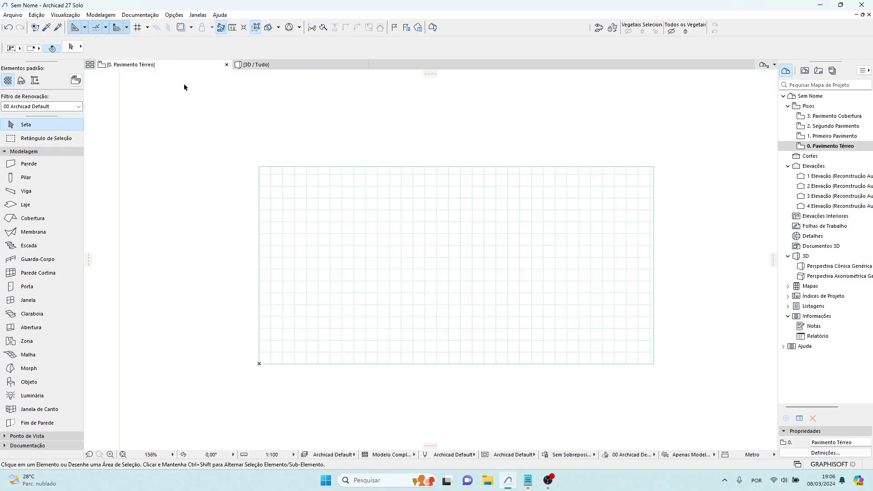
pyautogui.click(44, 151)
pyautogui.click(44, 161)
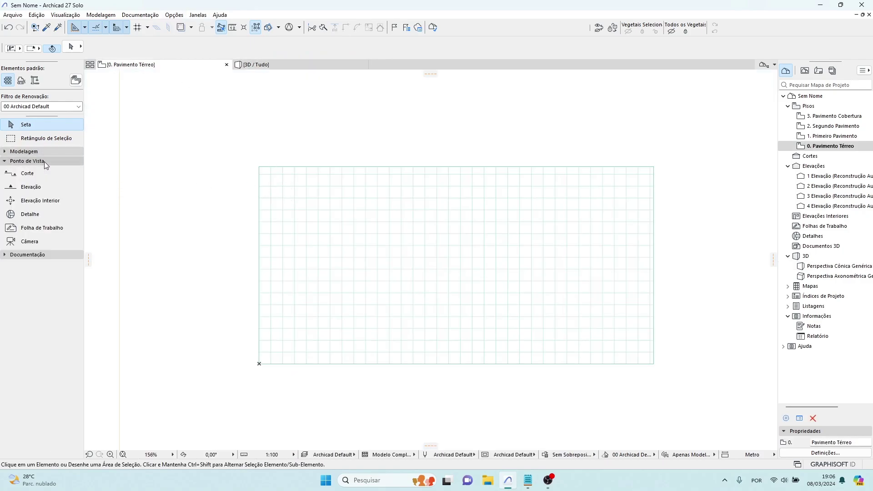
pyautogui.click(45, 173)
pyautogui.click(223, 263)
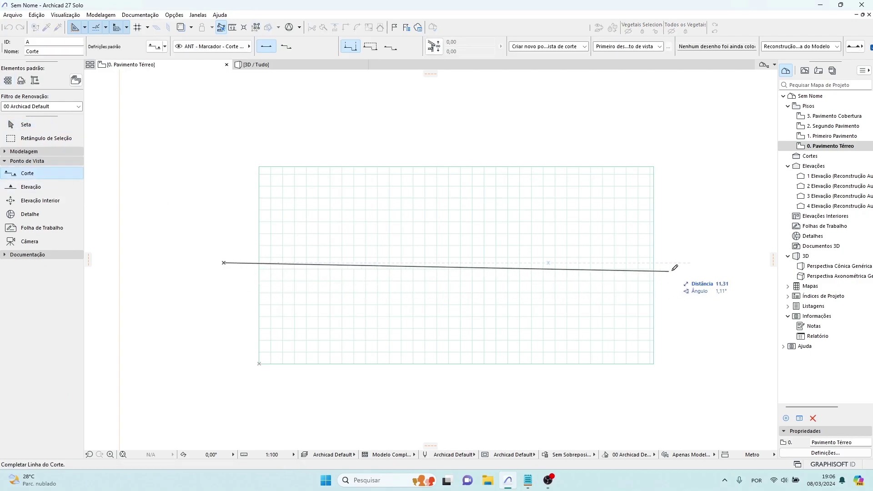
pyautogui.click(688, 262)
pyautogui.click(690, 211)
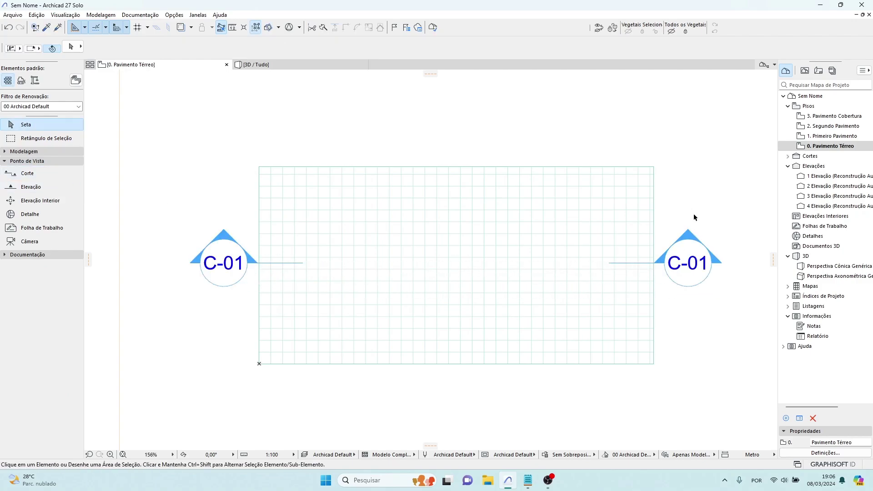
pyautogui.press('Escape')
# Open the view of section C-01 with the current settings
pyautogui.click(687, 266)
pyautogui.rightClick(688, 266)
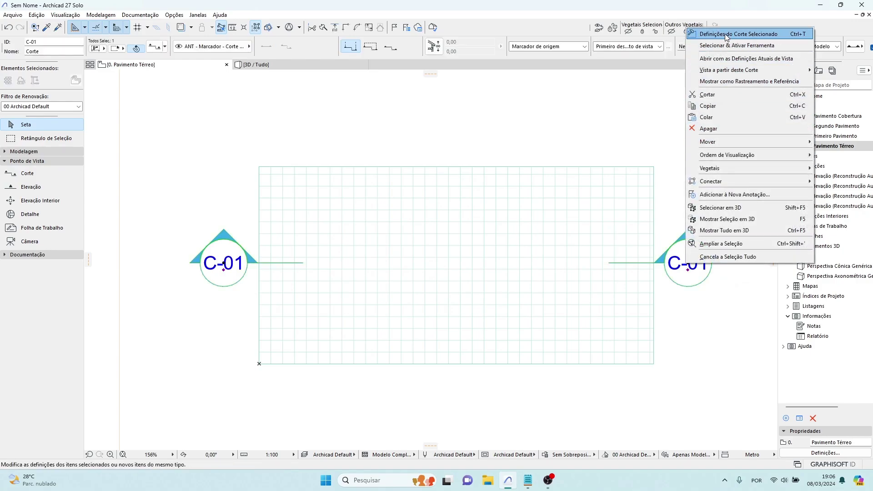
pyautogui.click(720, 59)
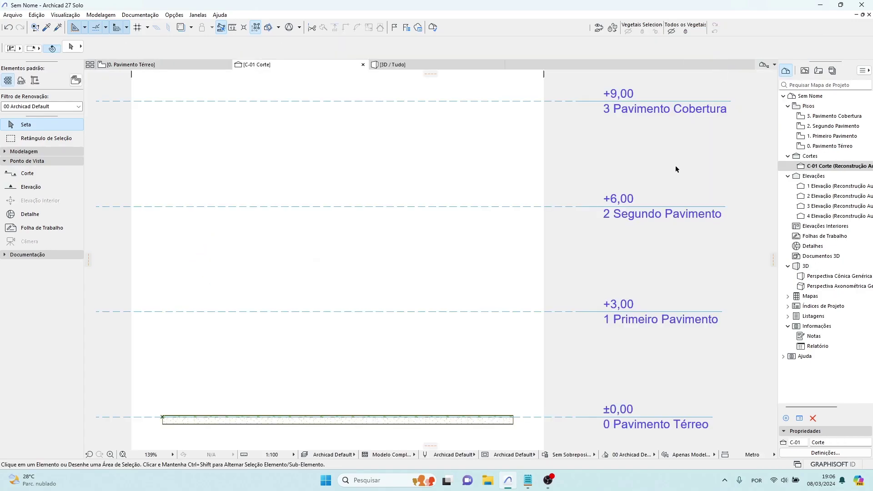
# Inspect the slab in the section and set the section view's scale to 1:20
pyautogui.scroll(5, 563, 408)
pyautogui.scroll(2, 563, 407)
pyautogui.click(624, 335)
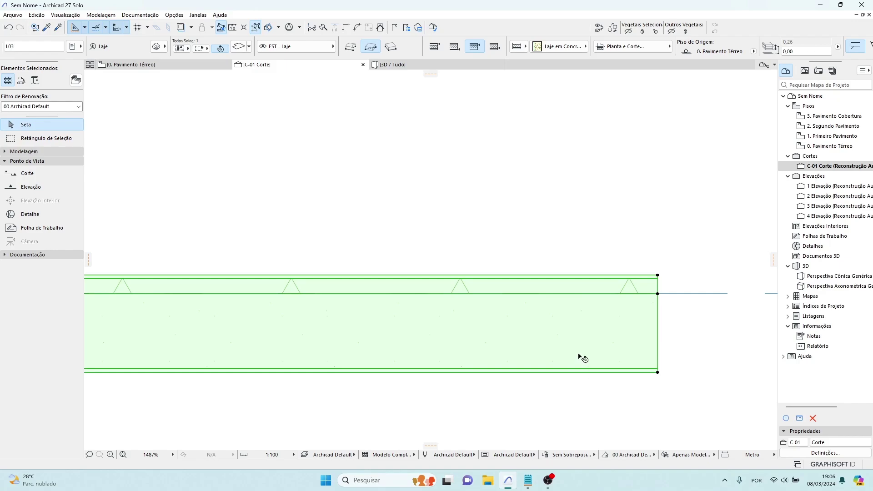
pyautogui.scroll(-12, 581, 355)
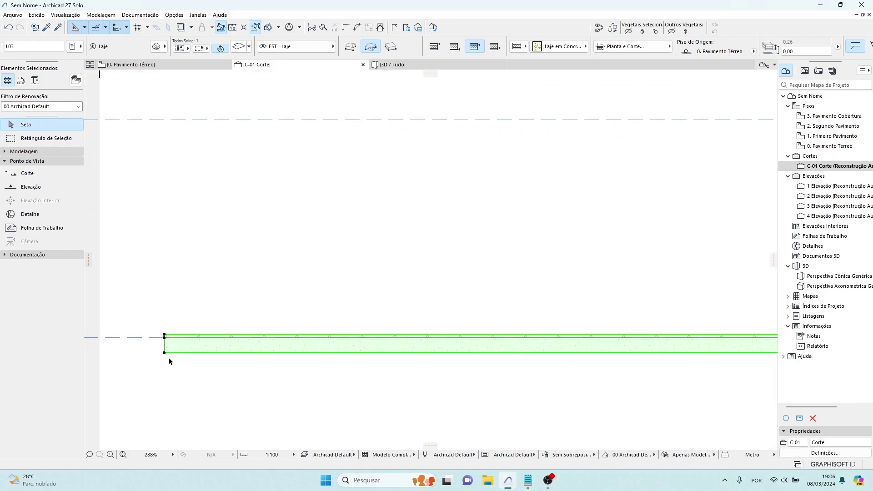
pyautogui.scroll(3, 169, 359)
pyautogui.click(272, 455)
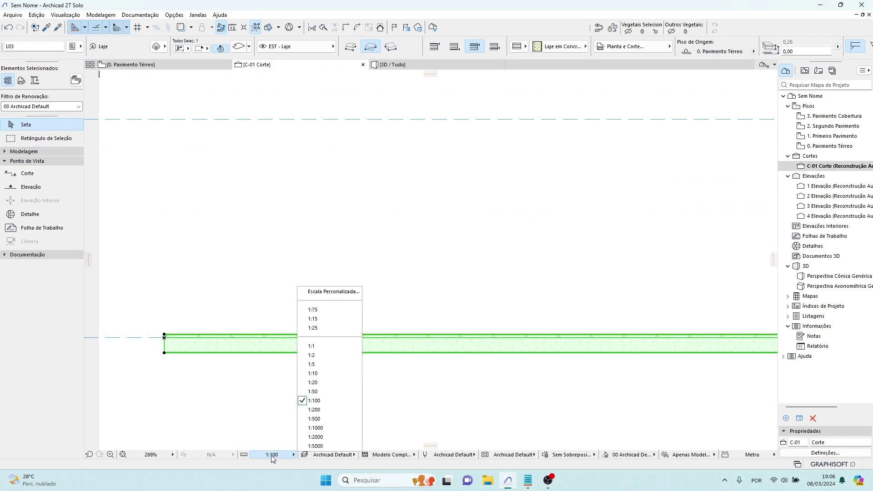
pyautogui.click(314, 383)
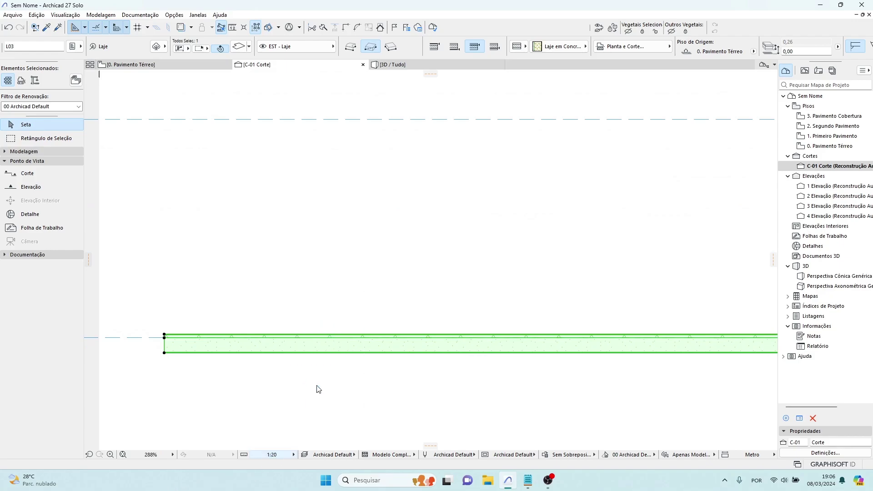
# Examine the slab's layers and their cut fills in the section, from the ceramic finish down to the concrete and underside
pyautogui.scroll(12, 298, 347)
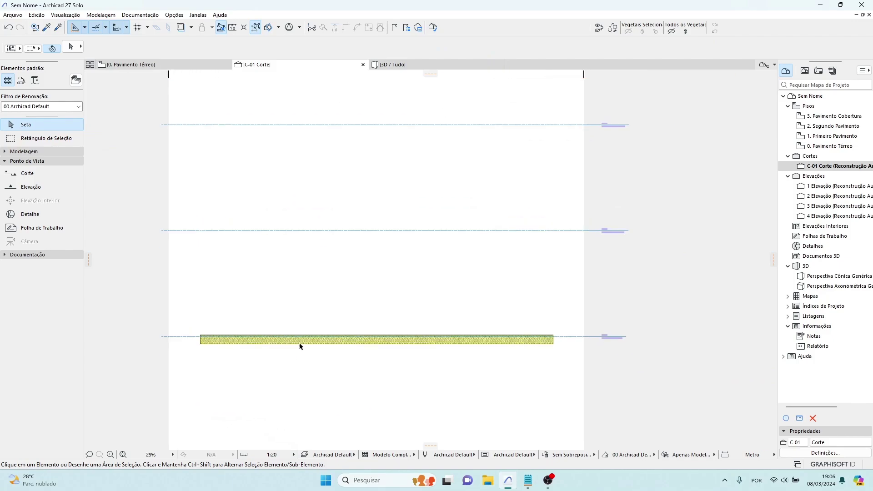
pyautogui.moveTo(298, 352); pyautogui.dragTo(511, 321, button='middle')
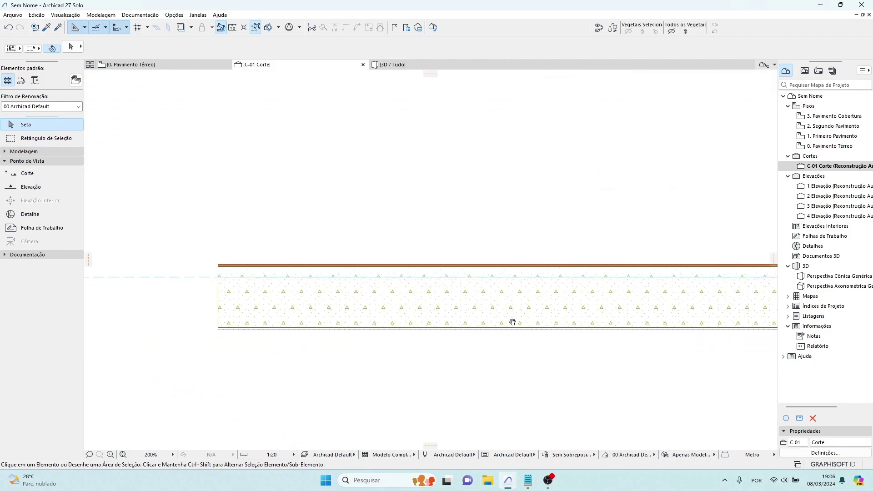
pyautogui.scroll(5, 246, 332)
pyautogui.scroll(-4, 237, 322)
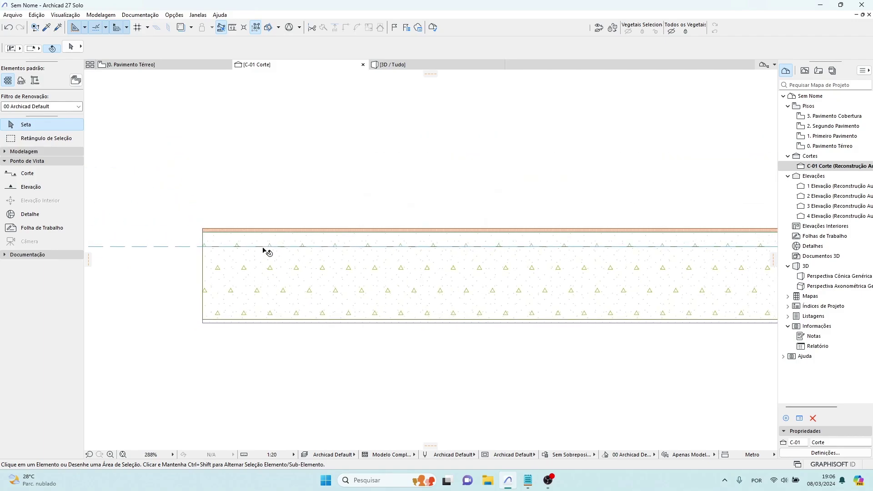
pyautogui.scroll(4, 219, 236)
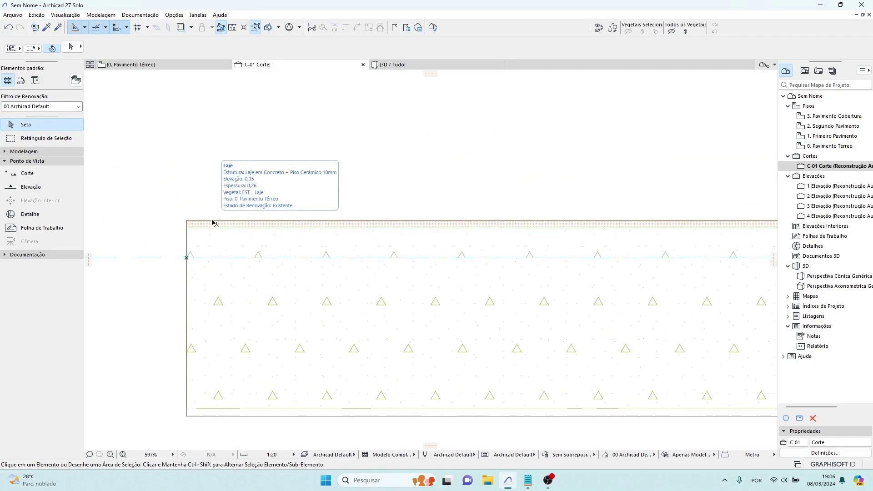
pyautogui.click(214, 223)
pyautogui.press('Escape')
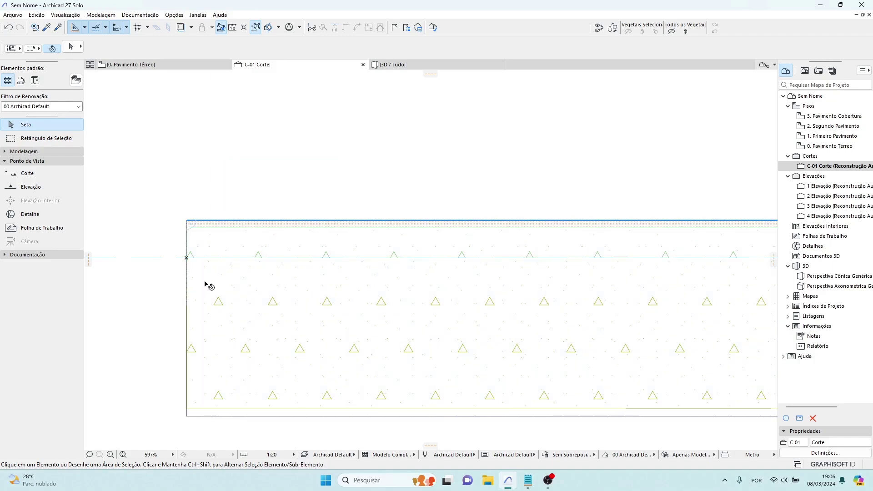
pyautogui.scroll(-4, 261, 406)
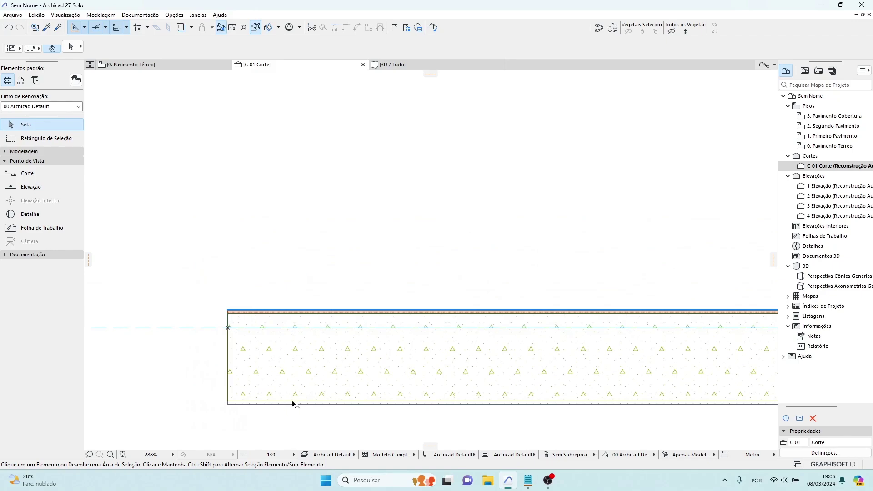
pyautogui.click(329, 371)
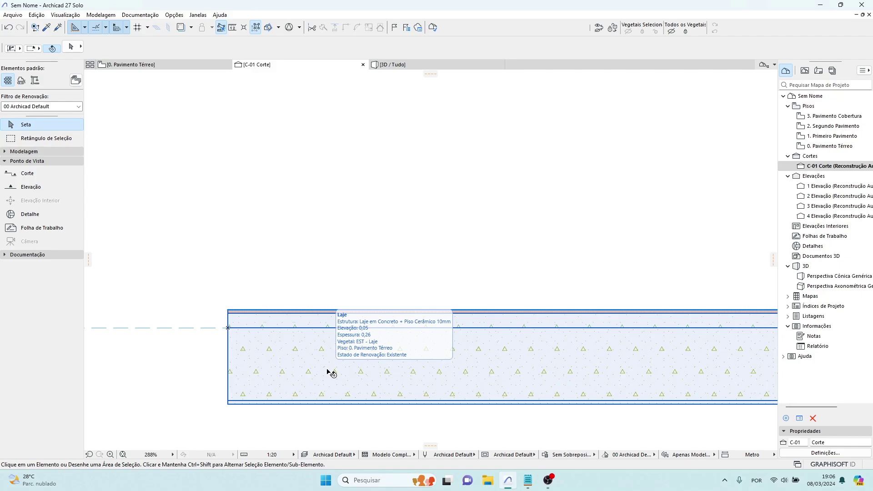
pyautogui.click(267, 115)
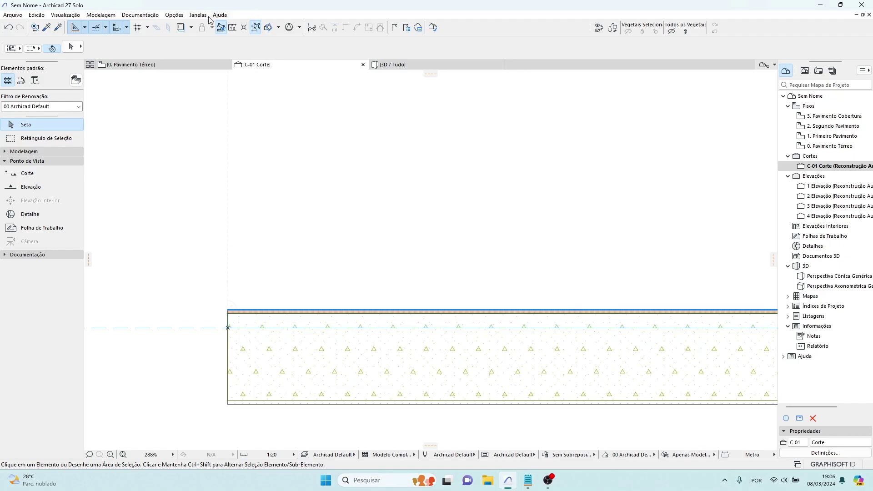
# Open the building material settings and enlarge the folder list to show all material folders
pyautogui.click(174, 14)
pyautogui.moveTo(177, 27)
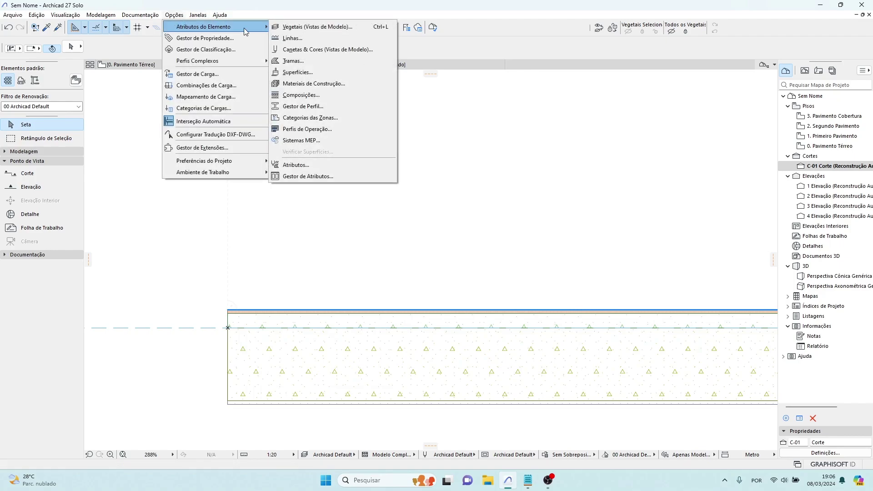
pyautogui.click(307, 83)
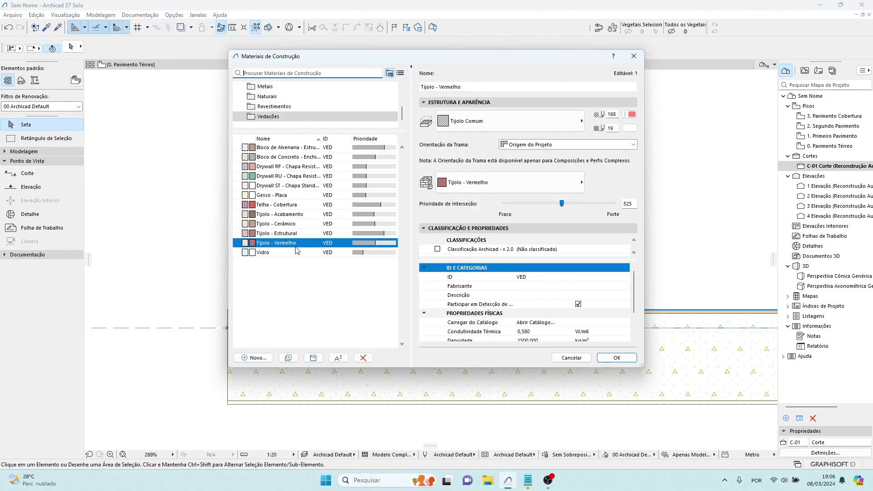
pyautogui.moveTo(297, 253)
pyautogui.moveTo(280, 132); pyautogui.dragTo(277, 201)
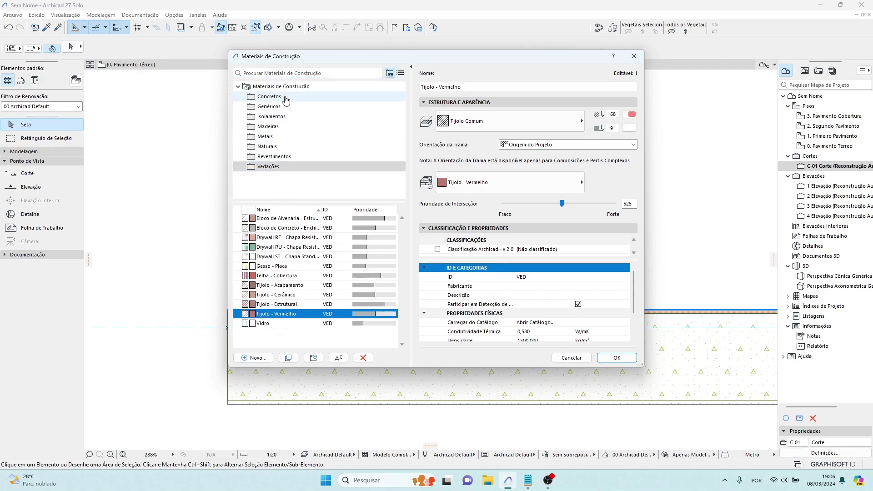
# Look through the building materials in the Concretos, Genéricos, Isolamentos and Metais folders
pyautogui.click(328, 106)
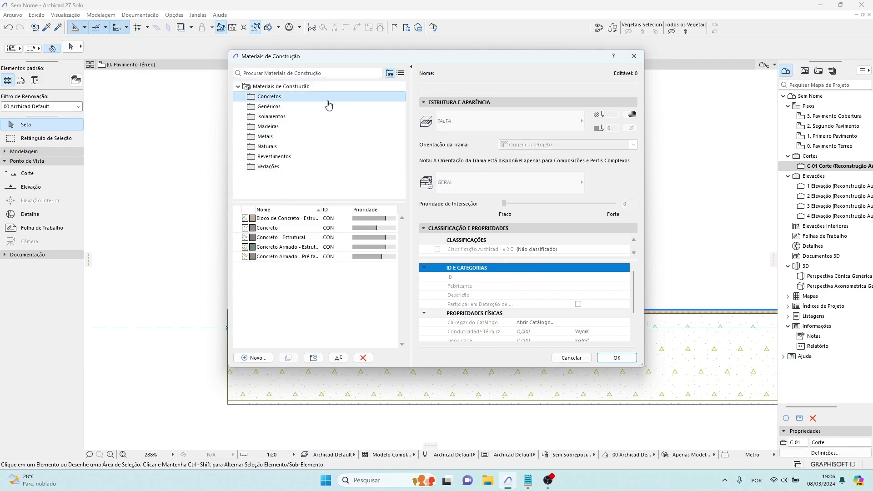
pyautogui.click(322, 108)
pyautogui.click(319, 117)
pyautogui.click(314, 136)
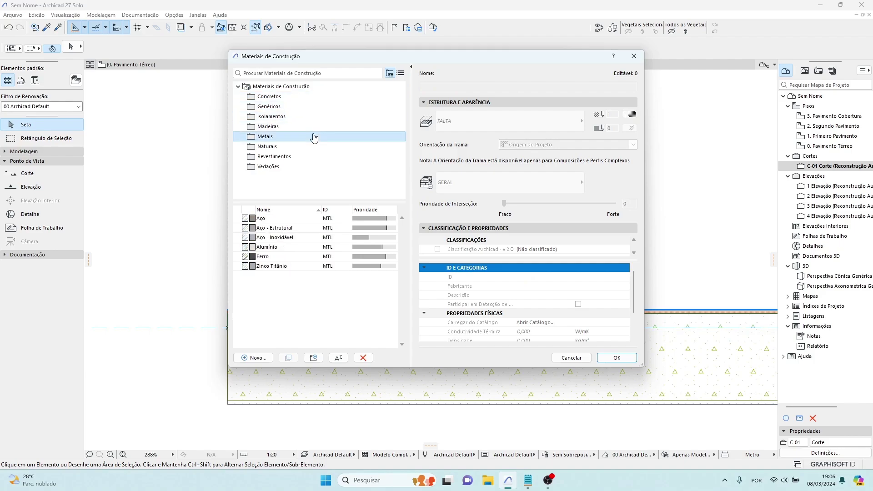
# Examine the cut fill, surface and intersection priority of Drywall RU - Chapa Resistente à Umidade and Gesso - Placa in the Vedações folder
pyautogui.click(302, 167)
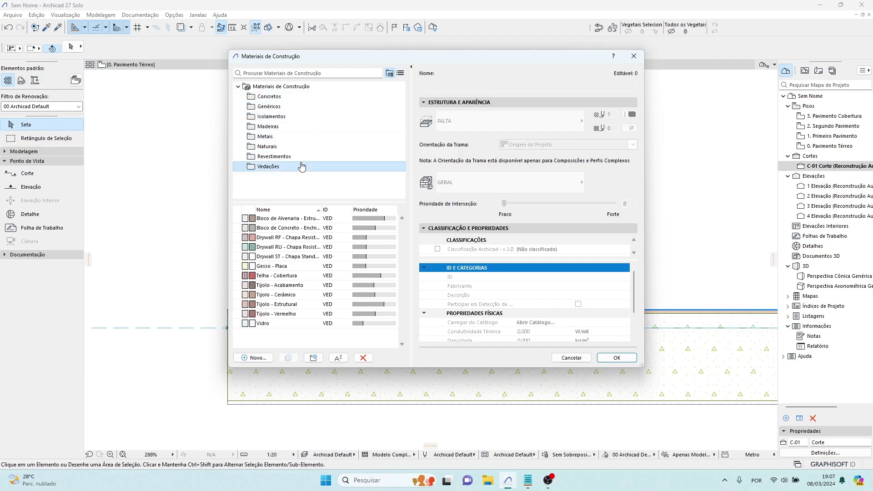
pyautogui.click(291, 247)
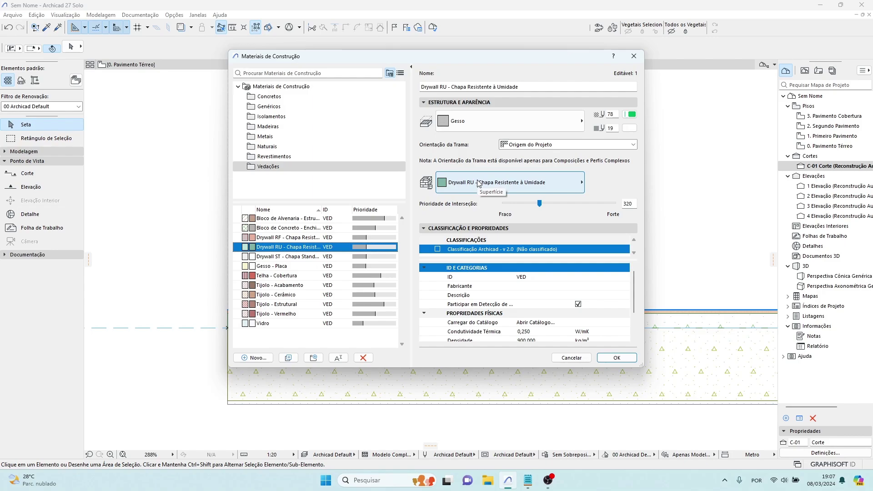
pyautogui.click(290, 268)
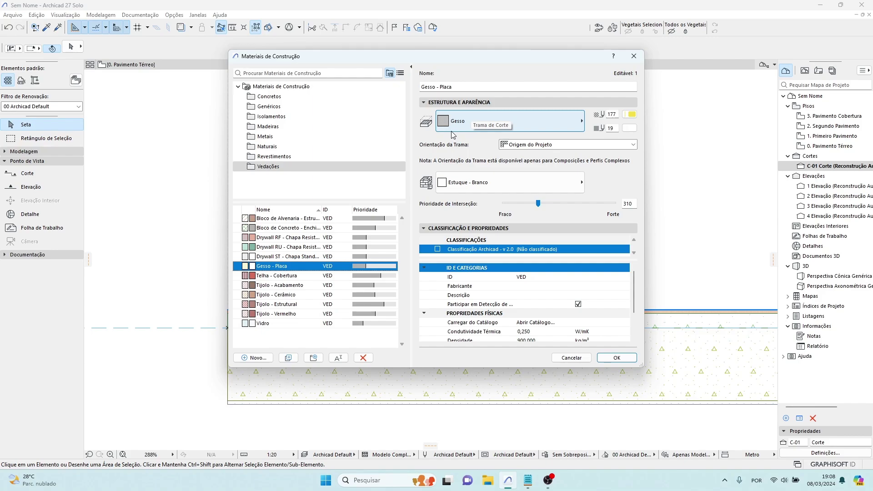
# List all building materials without folders, sorted by ascending priority, and compare the weakest, GENÉRICO - TERRENO, with the strongest, Aço - Estrutural
pyautogui.click(400, 74)
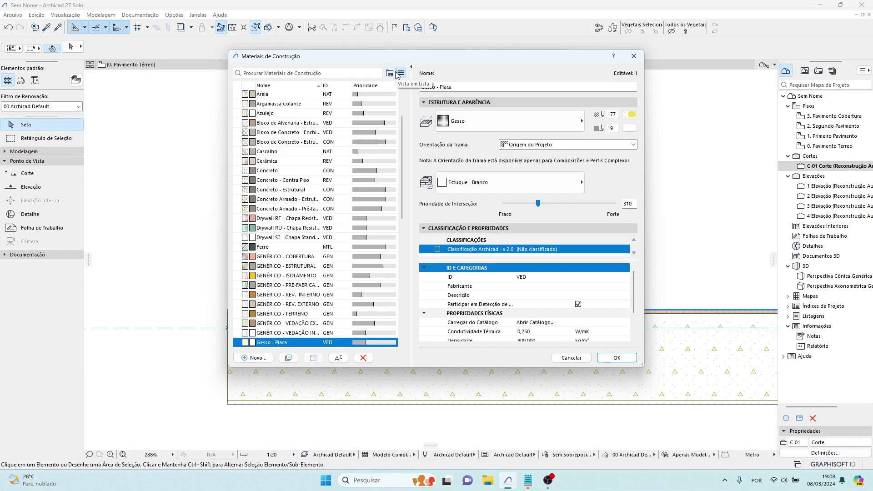
pyautogui.click(372, 86)
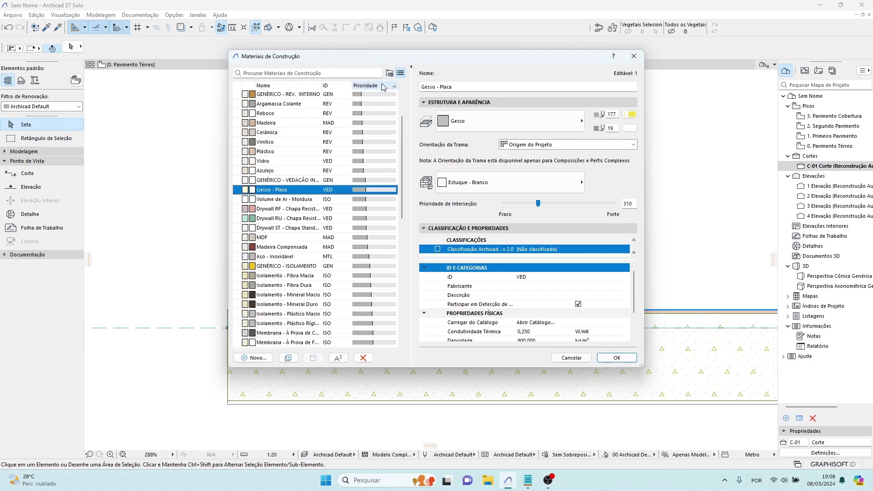
pyautogui.scroll(3, 376, 139)
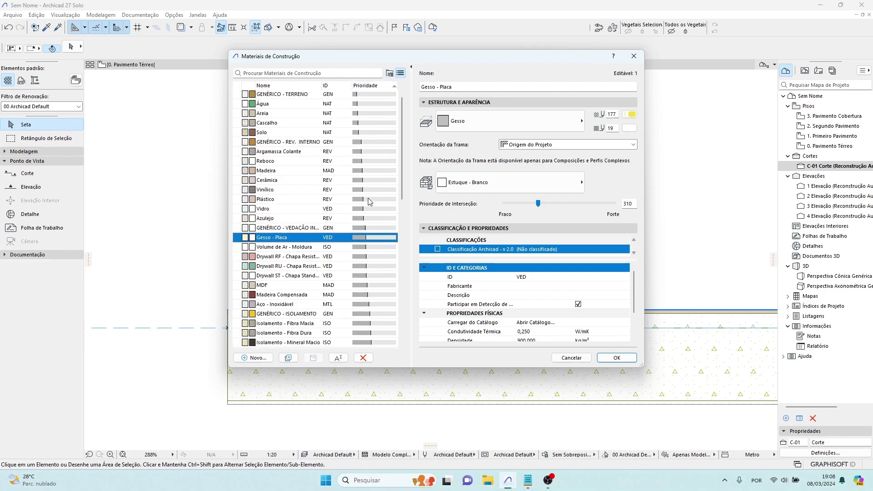
pyautogui.click(367, 94)
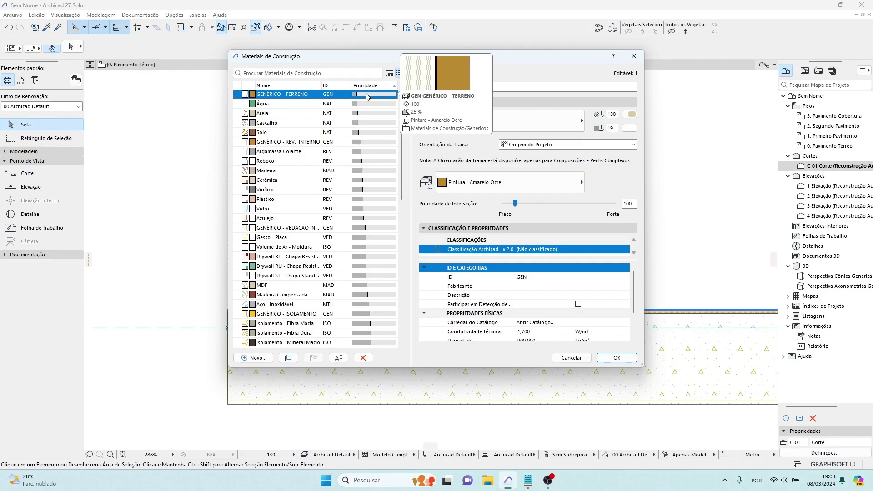
pyautogui.scroll(-10, 370, 246)
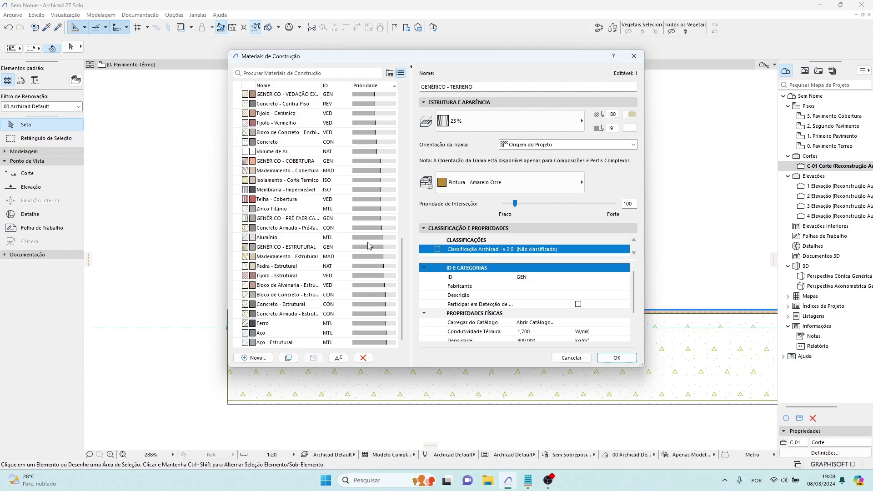
pyautogui.moveTo(351, 347)
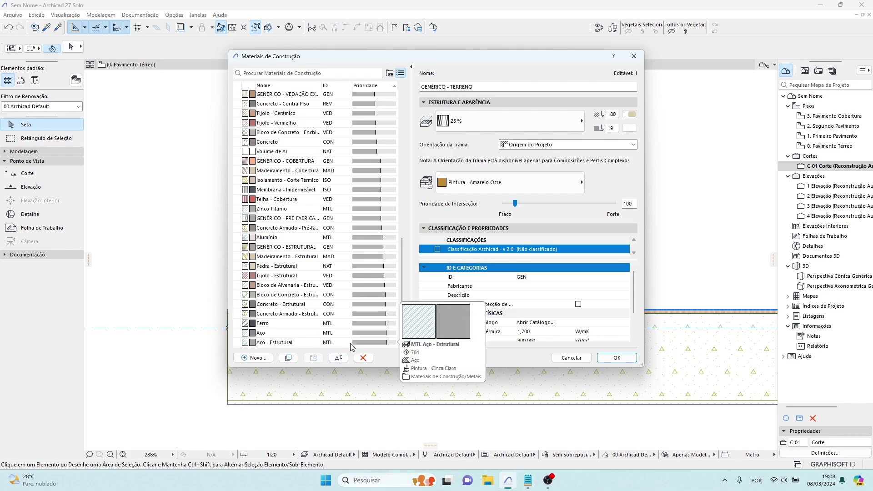
# Scan the priority-sorted building material list once more from the weakest to the strongest entries and close the material settings
pyautogui.scroll(10, 351, 347)
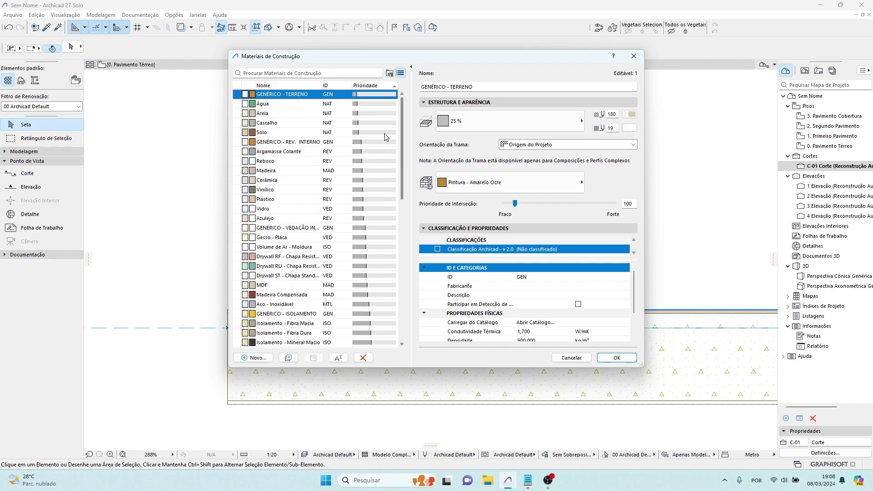
pyautogui.moveTo(374, 98)
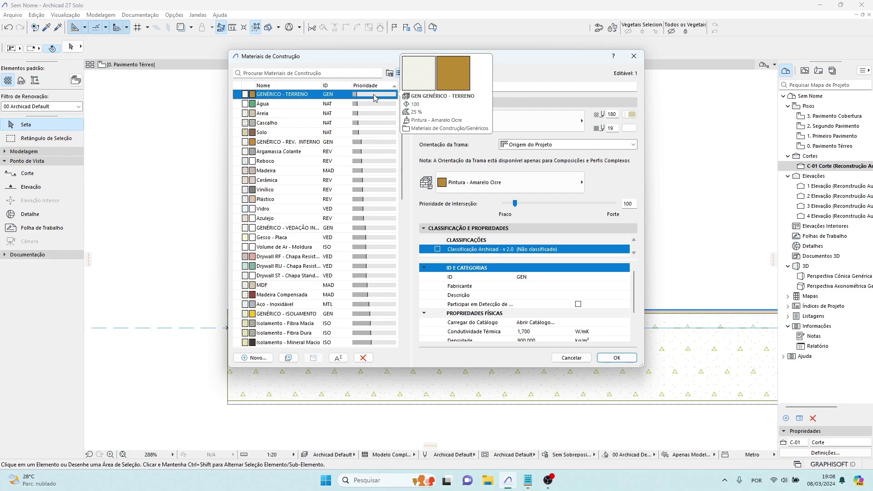
pyautogui.scroll(-15, 376, 98)
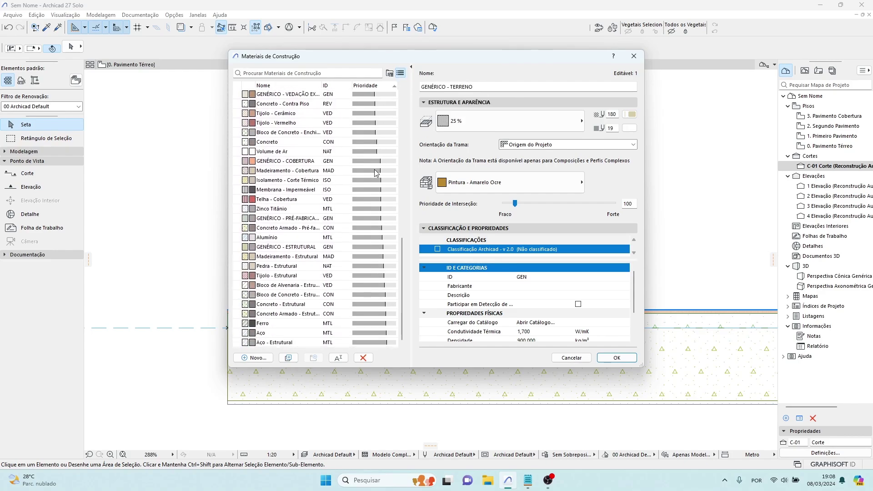
pyautogui.moveTo(360, 300)
pyautogui.click(634, 56)
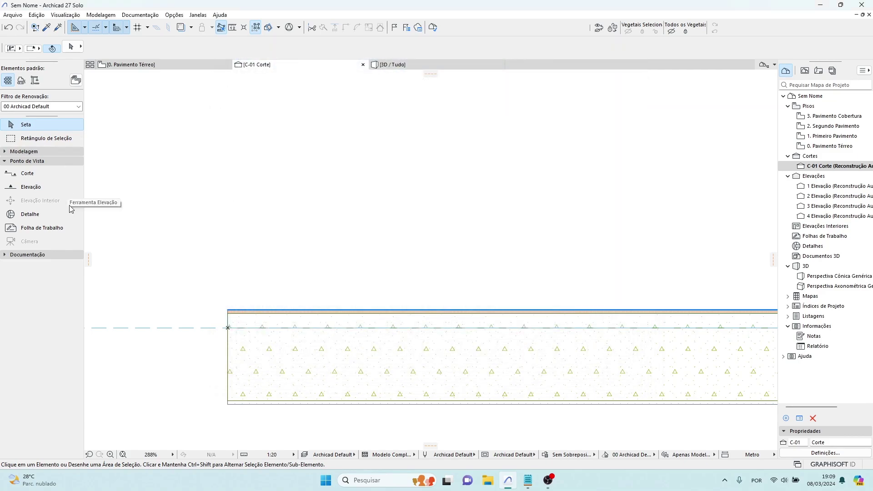
# Draw a single straight wall on the 0. Pavimento Térreo floor plan, just outside the tiled slab's left edge along its length
pyautogui.click(46, 151)
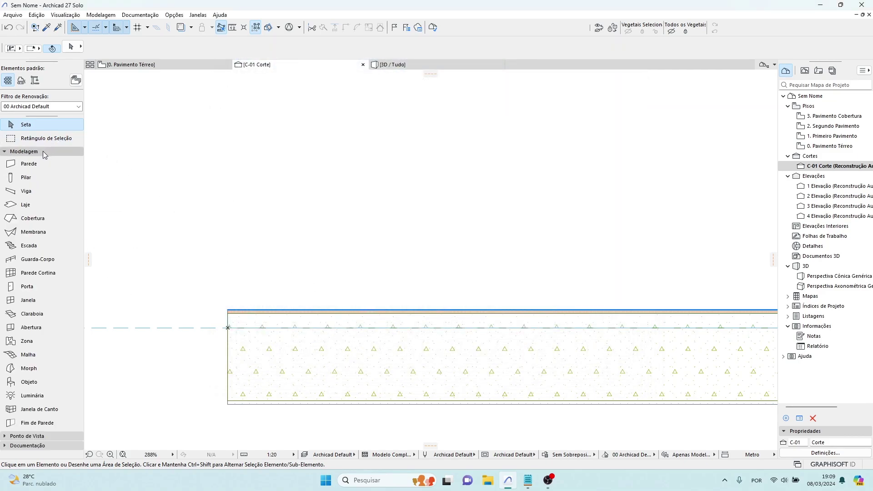
pyautogui.click(37, 165)
pyautogui.click(161, 66)
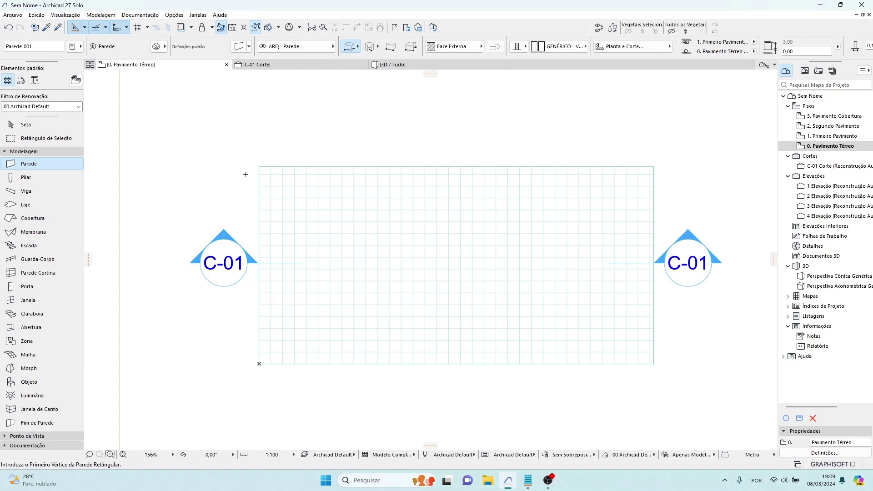
pyautogui.click(246, 174)
pyautogui.click(356, 50)
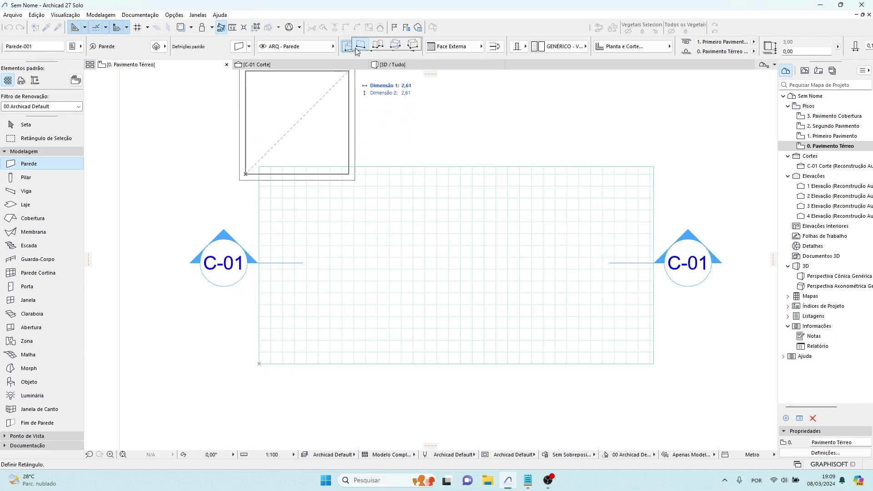
pyautogui.click(359, 49)
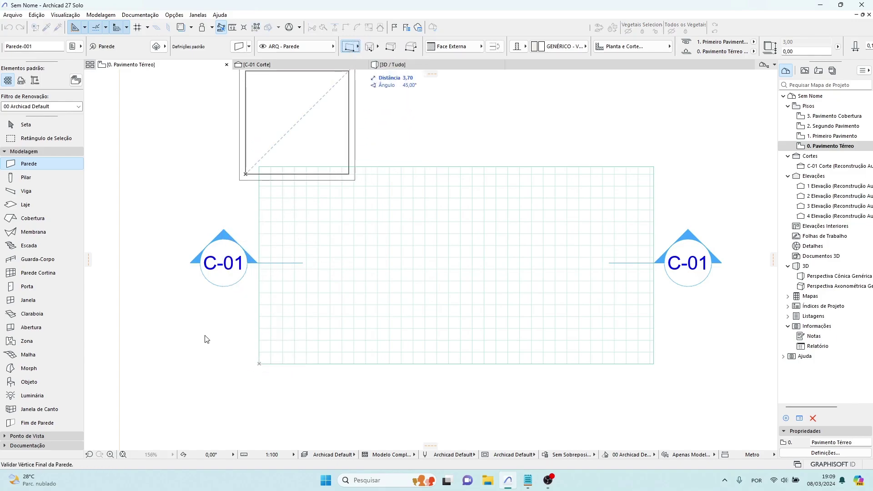
pyautogui.click(247, 365)
# In section C-01, set the new wall's structure to the composite Alvenaria 90, Rebocada + Azulejo
pyautogui.click(282, 66)
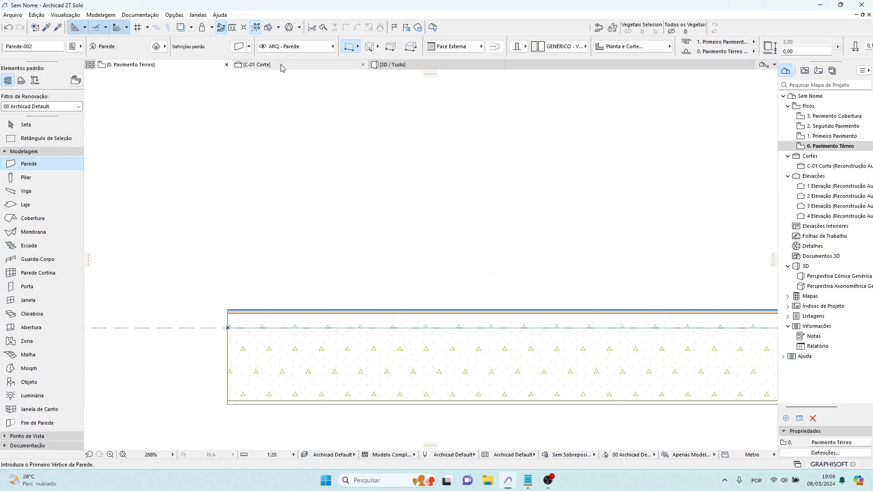
pyautogui.scroll(-5, 273, 205)
pyautogui.keyDown('shift'); pyautogui.click(194, 204); pyautogui.keyUp('shift')
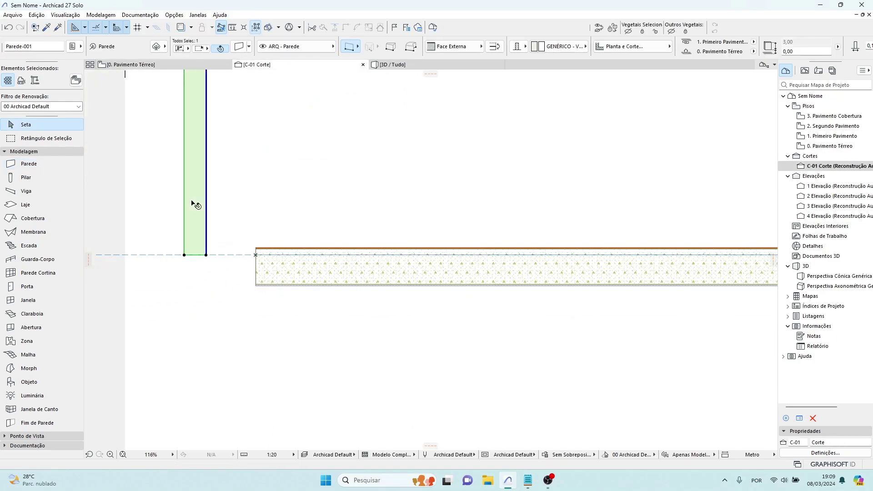
pyautogui.click(523, 48)
pyautogui.click(549, 47)
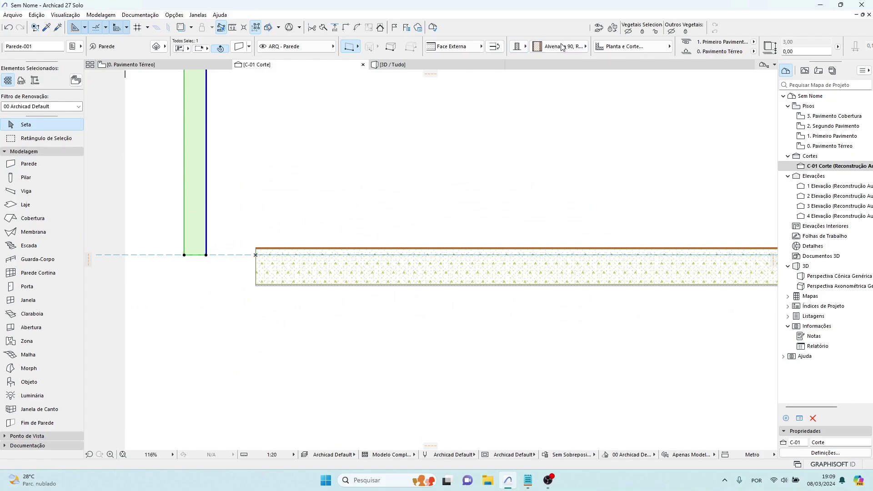
pyautogui.scroll(4, 259, 220)
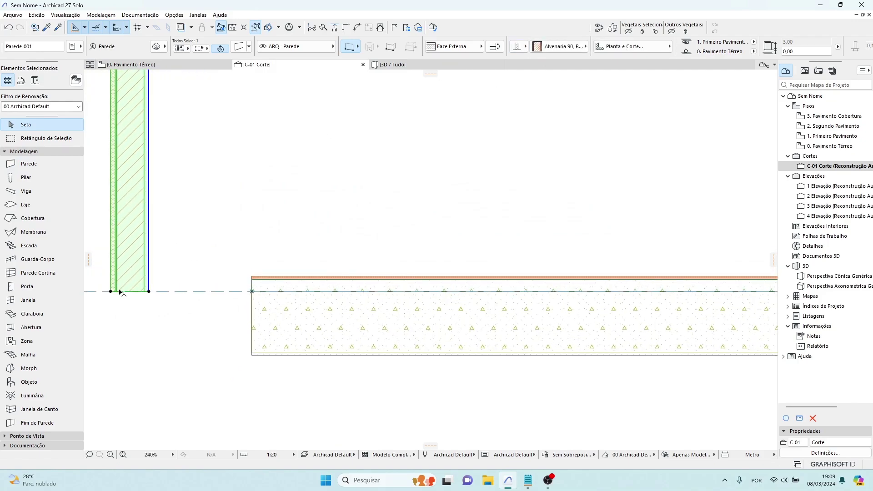
pyautogui.press('Escape')
# Stretch the wall's base down in the section to about 0.41 m below the ground-floor level
pyautogui.click(130, 273)
pyautogui.click(149, 291)
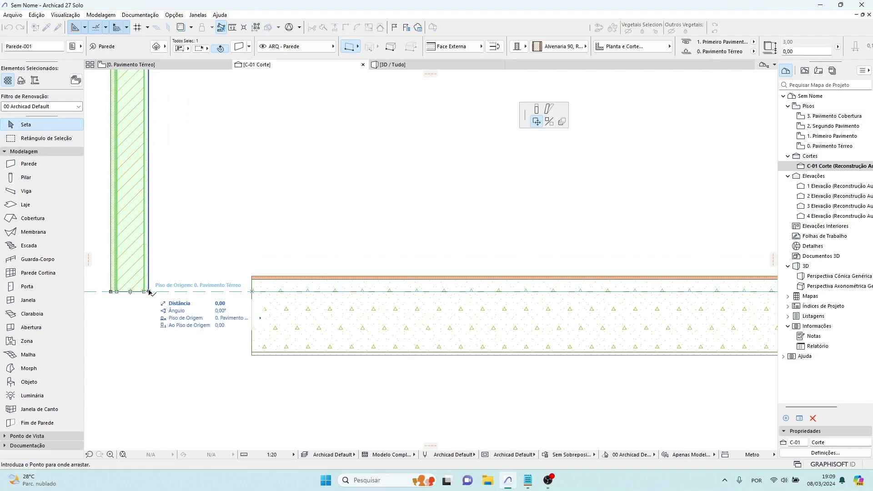
pyautogui.click(148, 417)
pyautogui.click(296, 362)
# Move the wall horizontally in the section so that it passes through the slab near its left end
pyautogui.scroll(-4, 291, 360)
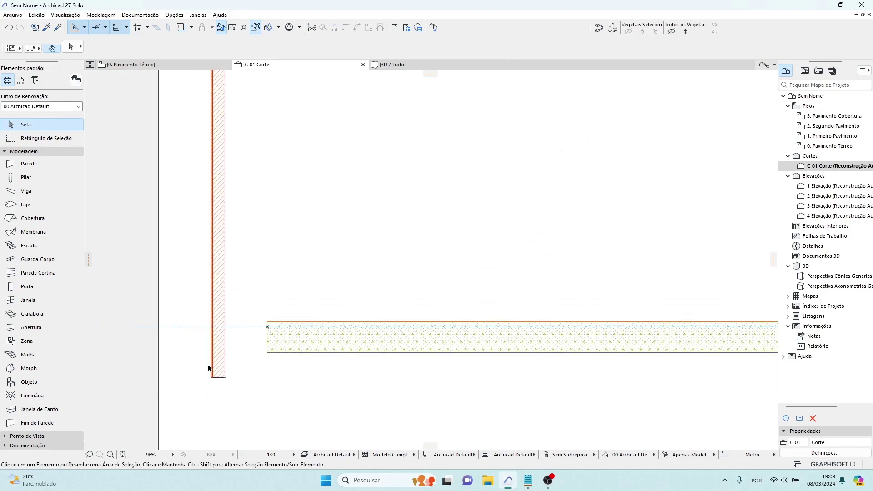
pyautogui.scroll(3, 200, 366)
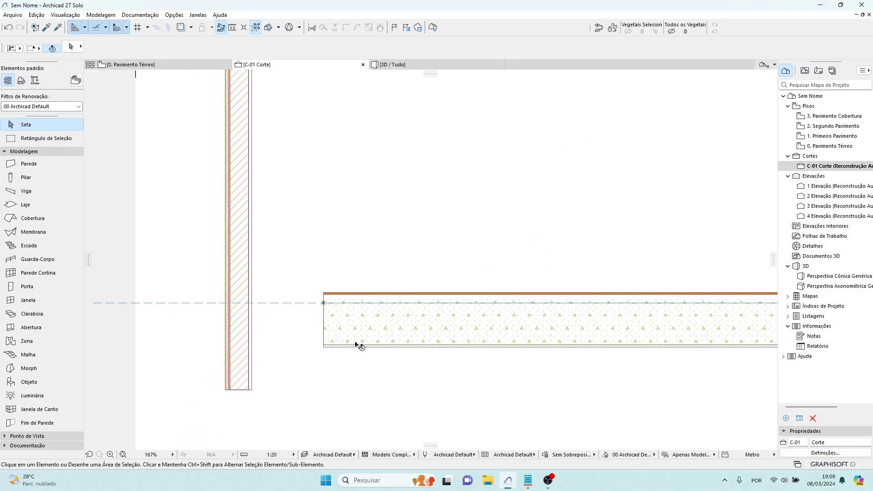
pyautogui.click(242, 342)
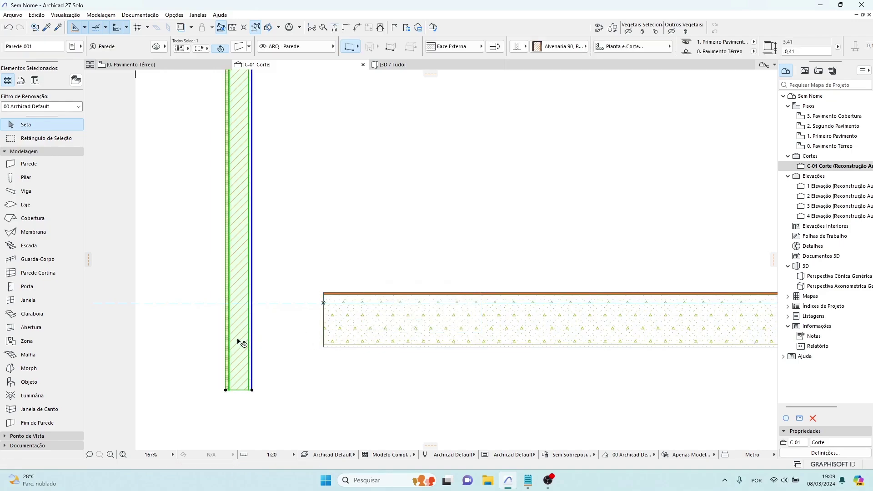
pyautogui.moveTo(238, 339); pyautogui.dragTo(399, 344)
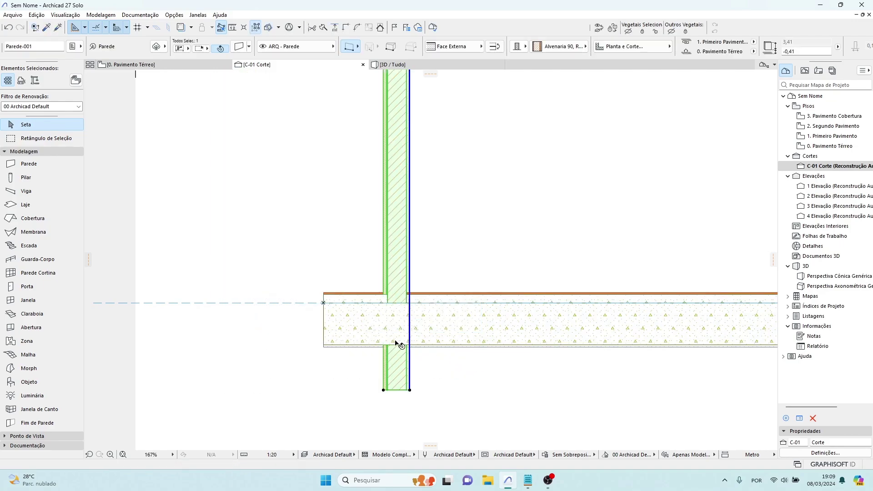
pyautogui.press('Escape')
# Examine how the wall's tile, mortar, brick and plaster layers intersect the slab's ceramic, screed and concrete layers in the section
pyautogui.scroll(5, 400, 345)
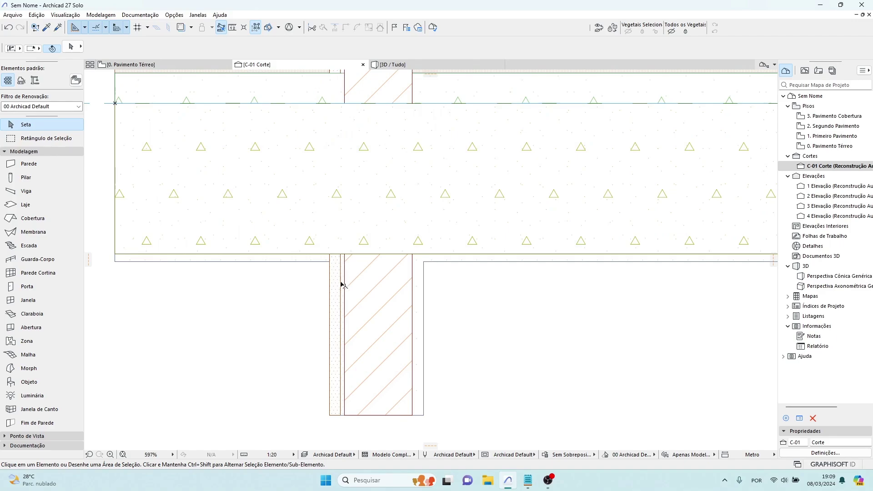
pyautogui.scroll(6, 342, 272)
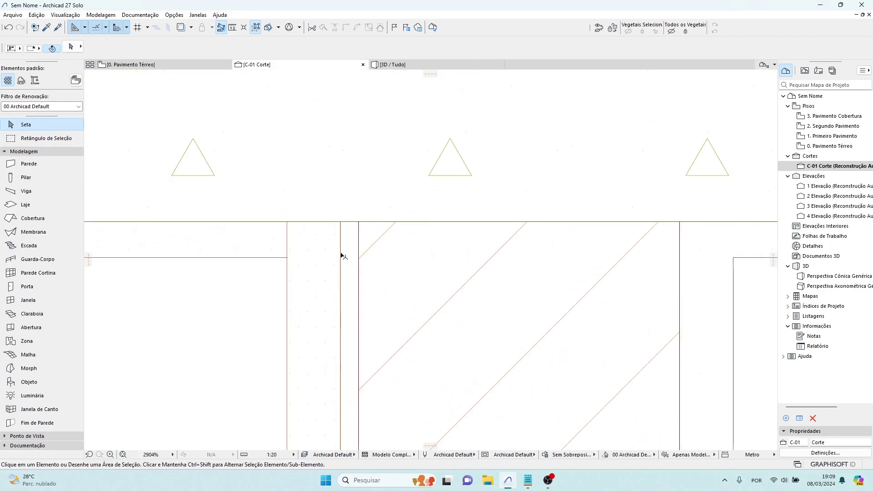
pyautogui.scroll(-3, 333, 241)
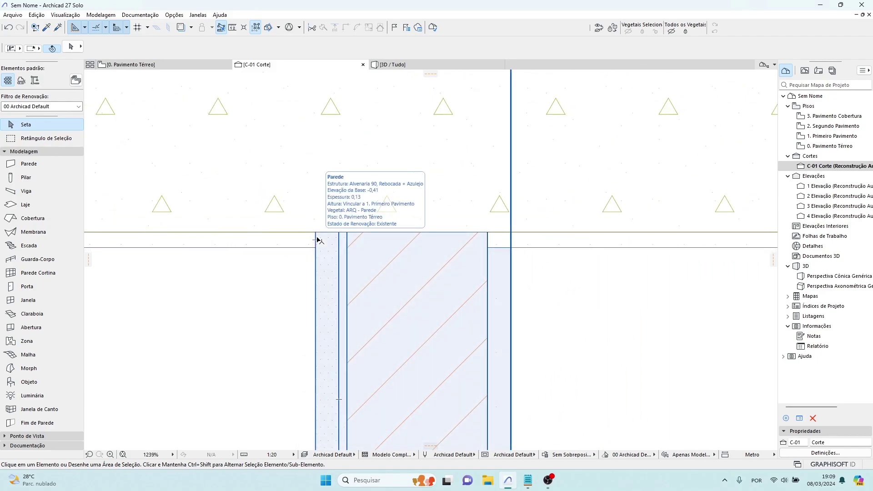
pyautogui.scroll(-5, 351, 258)
pyautogui.scroll(2, 404, 218)
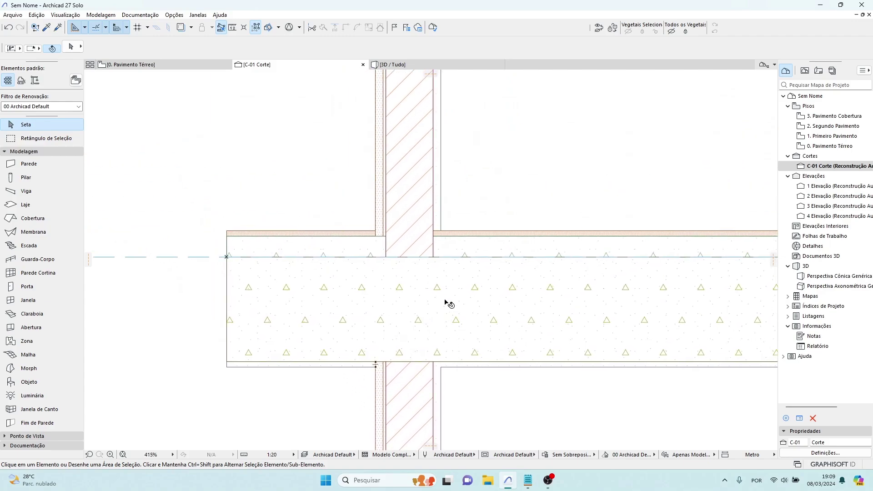
pyautogui.scroll(3, 424, 254)
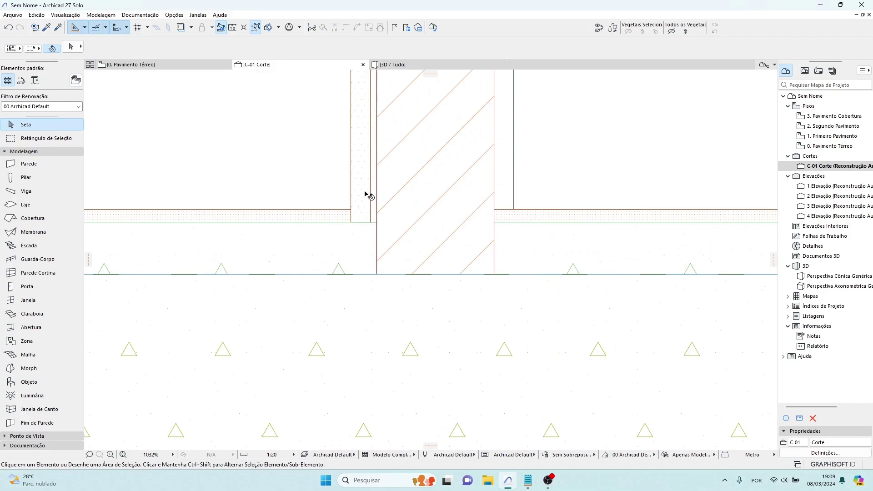
pyautogui.click(513, 191)
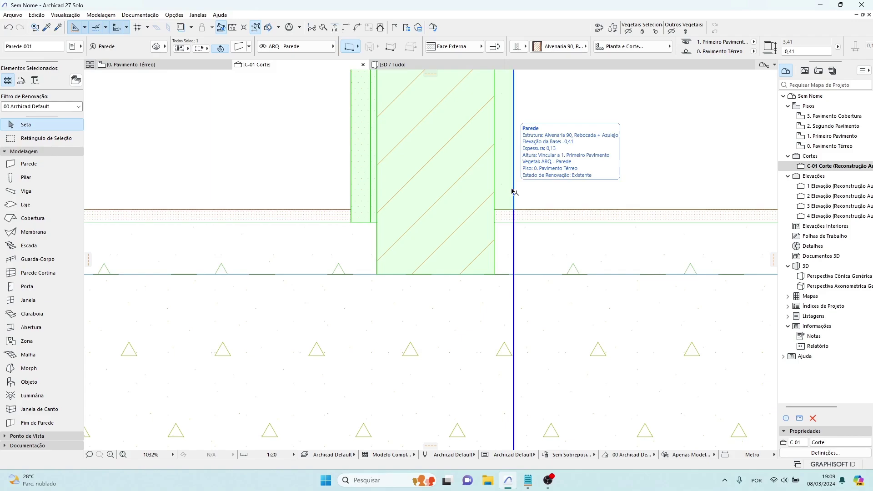
pyautogui.click(547, 218)
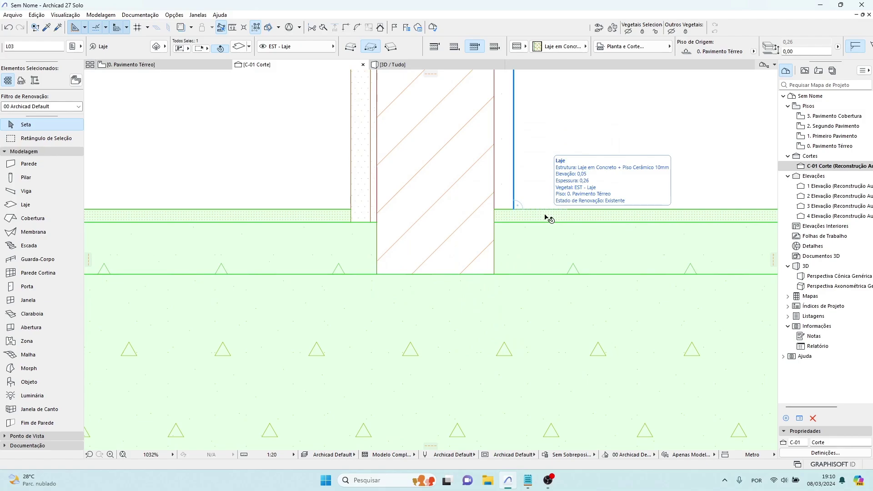
pyautogui.click(359, 191)
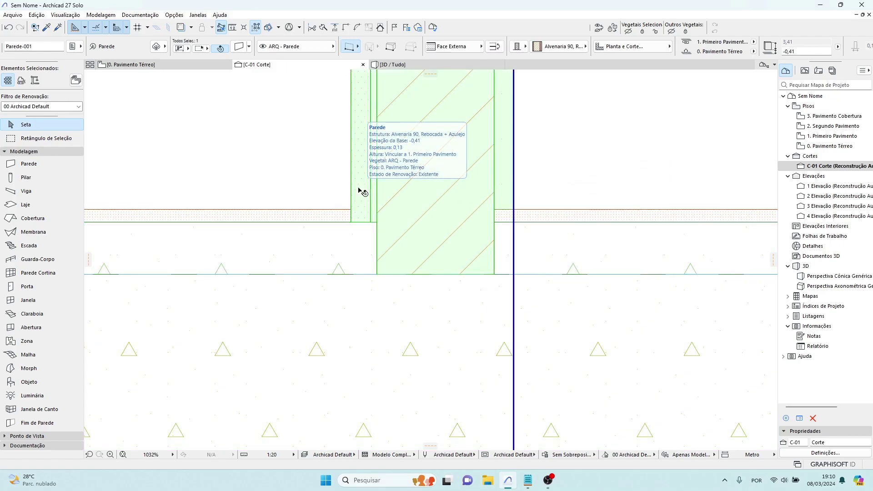
pyautogui.scroll(-5, 362, 191)
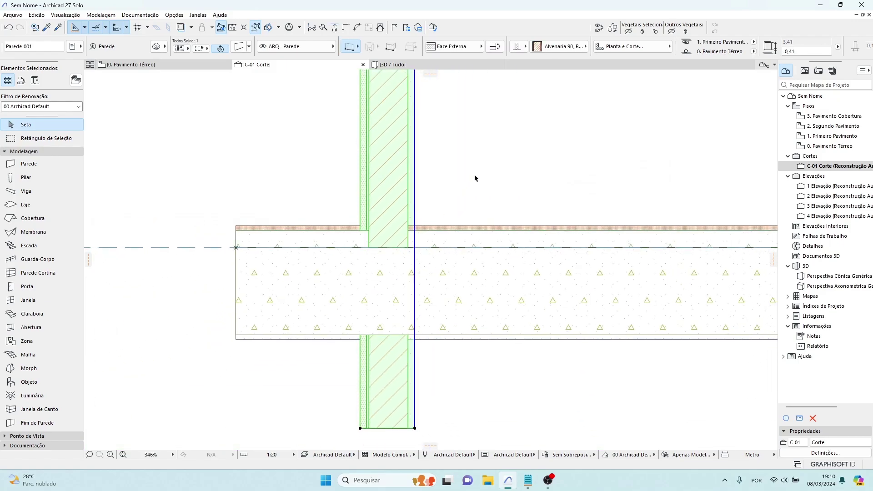
pyautogui.press('Escape')
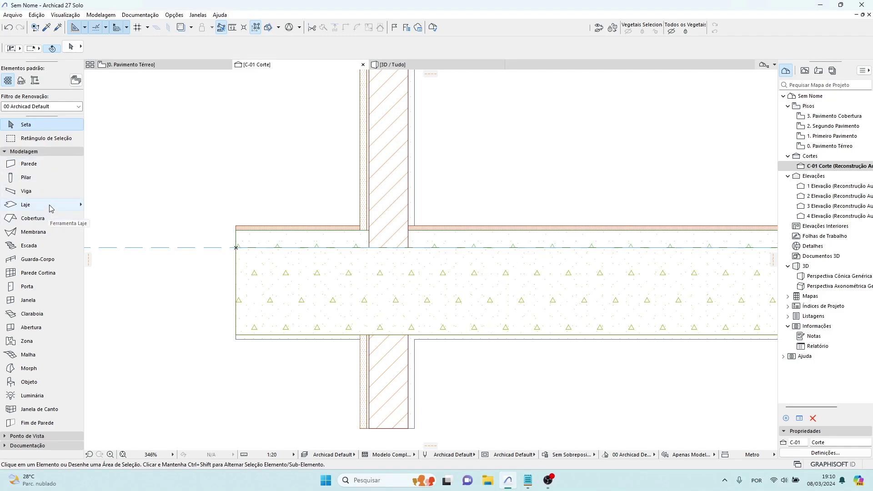
pyautogui.click(391, 203)
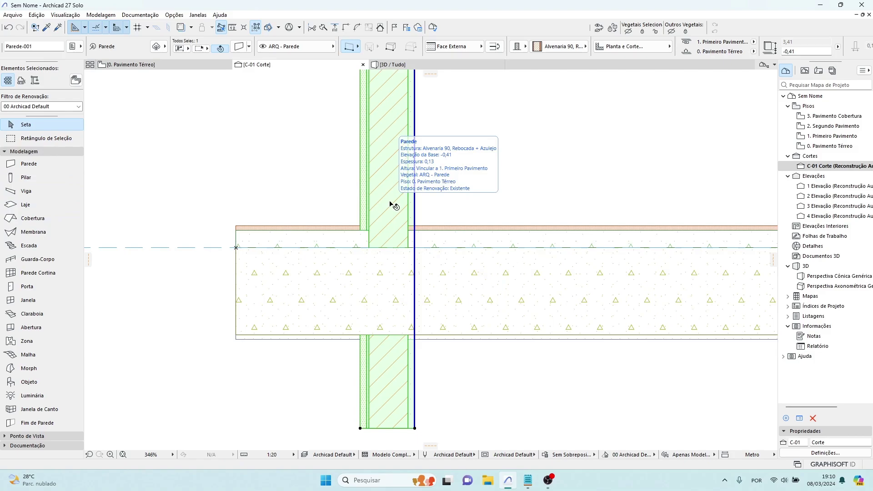
pyautogui.click(592, 148)
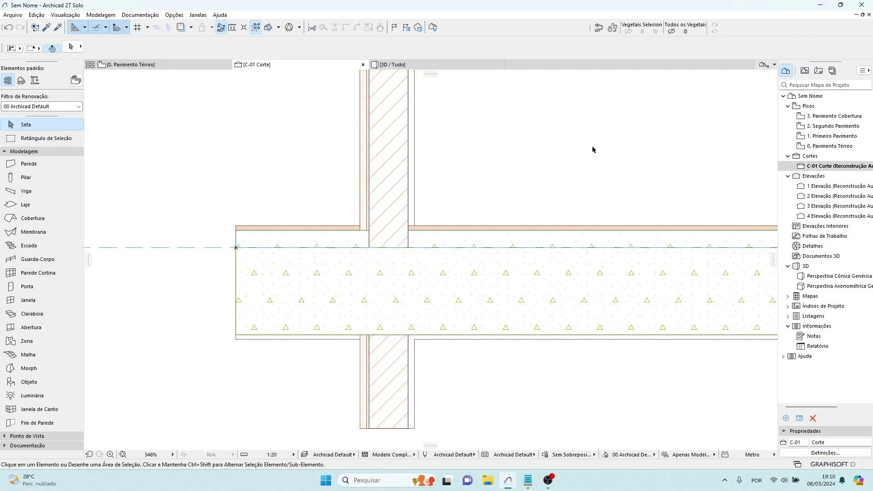
# View the wall and tiled slab in 3D and inspect their junction and surfaces from several angles
pyautogui.click(444, 65)
pyautogui.moveTo(281, 291); pyautogui.dragTo(505, 319)
pyautogui.scroll(5, 505, 319)
pyautogui.keyDown('shift'); pyautogui.moveTo(546, 308); pyautogui.dragTo(220, 318, button='middle'); pyautogui.keyUp('shift')
pyautogui.keyDown('shift'); pyautogui.moveTo(728, 313); pyautogui.dragTo(682, 311, button='middle'); pyautogui.keyUp('shift')
pyautogui.scroll(-8, 459, 284)
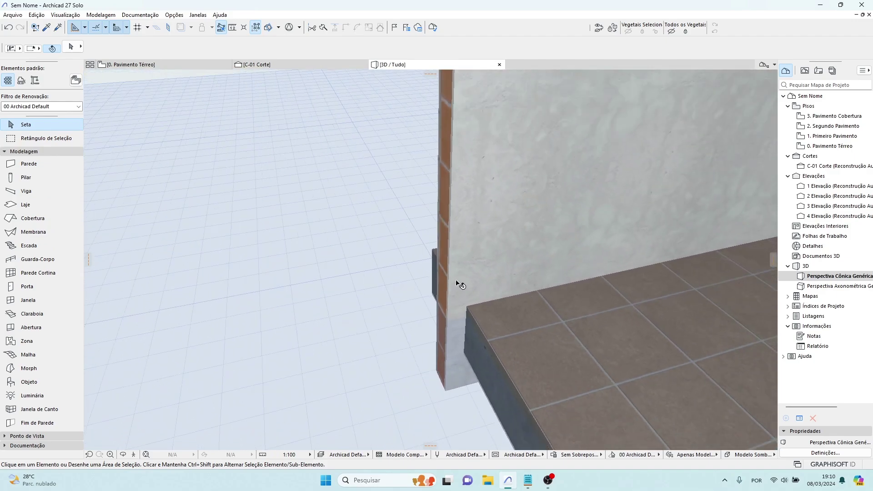
pyautogui.scroll(-4, 459, 284)
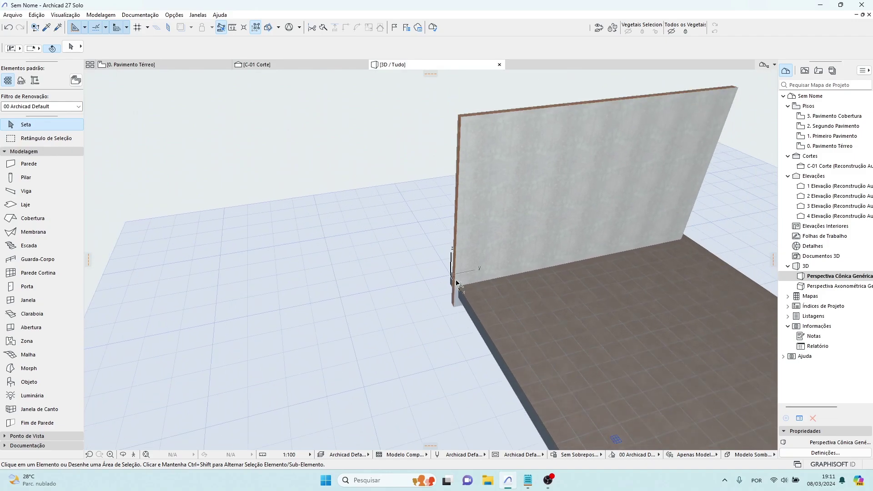
# Review the layers of the Alvenaria 90 plastered and tiled composite, including the type options Núcleo, Acabamento and Outro for its Reboco layer
pyautogui.click(175, 15)
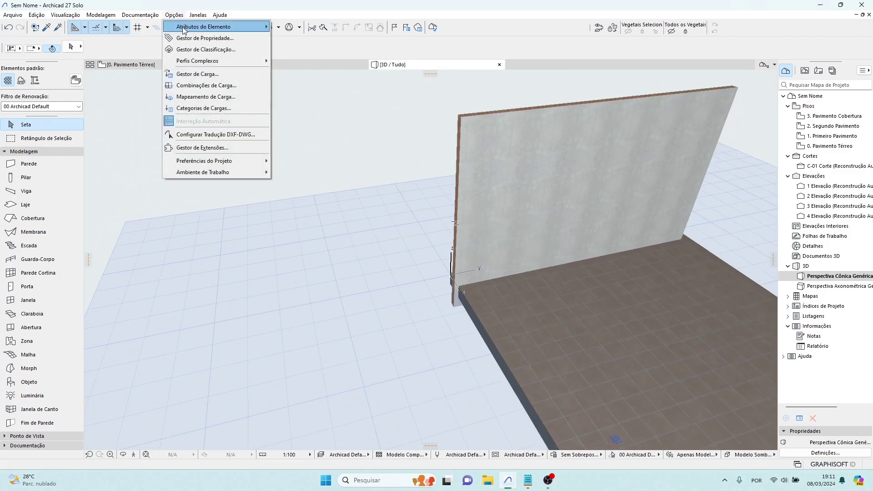
pyautogui.moveTo(218, 26)
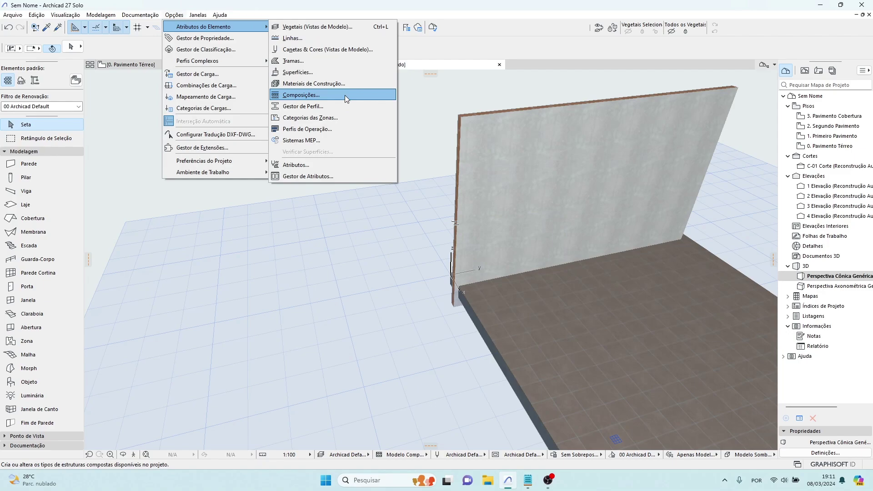
pyautogui.click(344, 94)
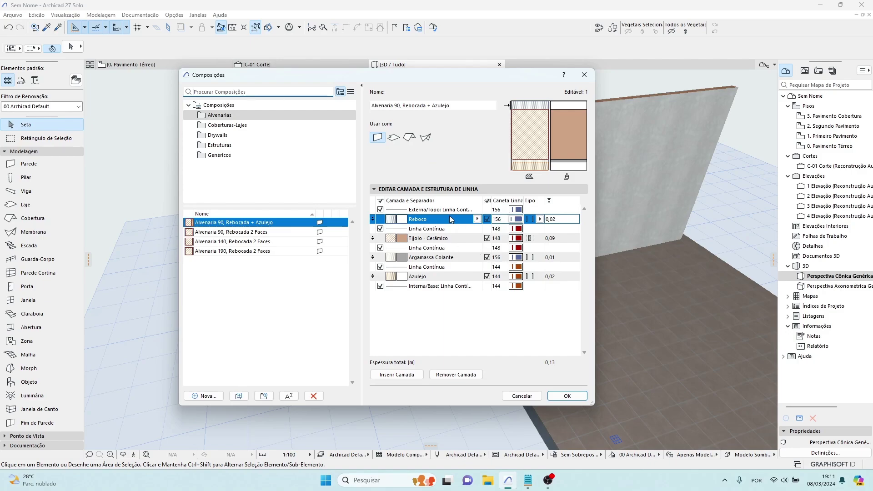
pyautogui.click(497, 230)
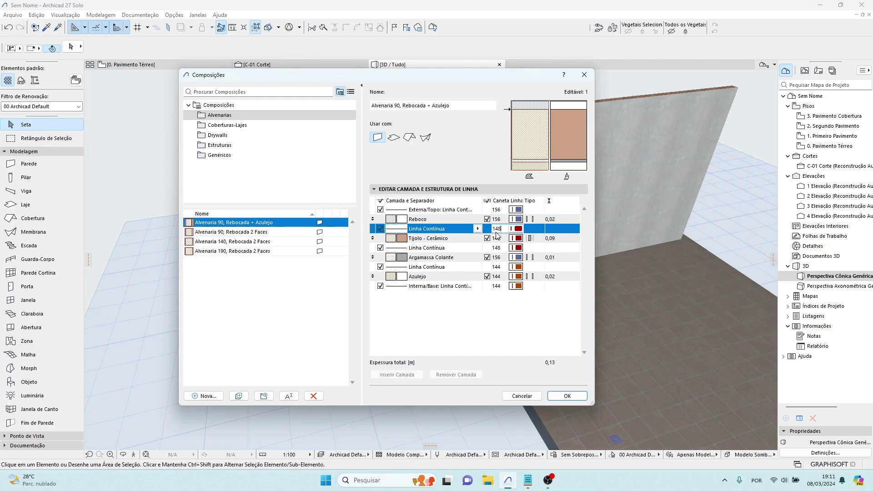
pyautogui.click(541, 209)
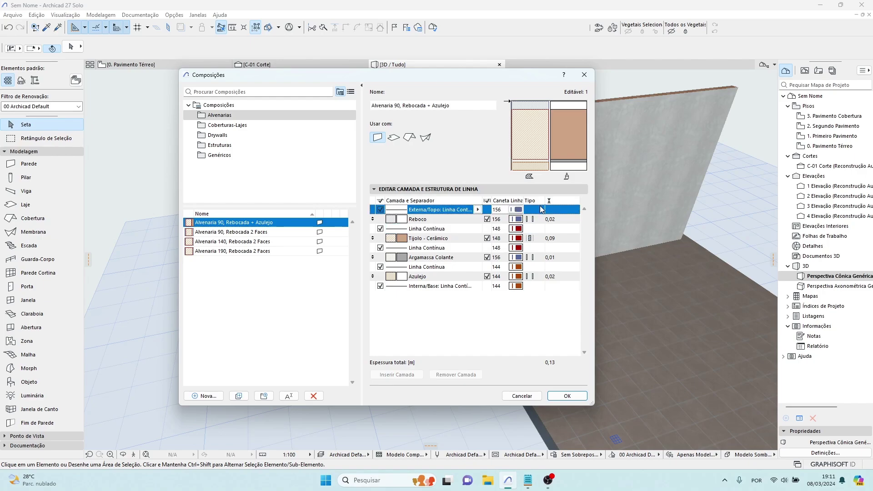
pyautogui.click(538, 218)
pyautogui.click(539, 219)
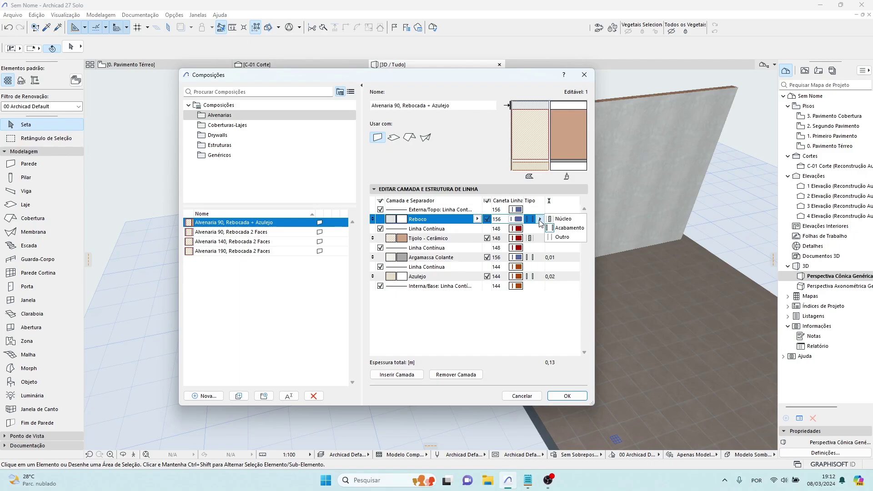
pyautogui.click(564, 398)
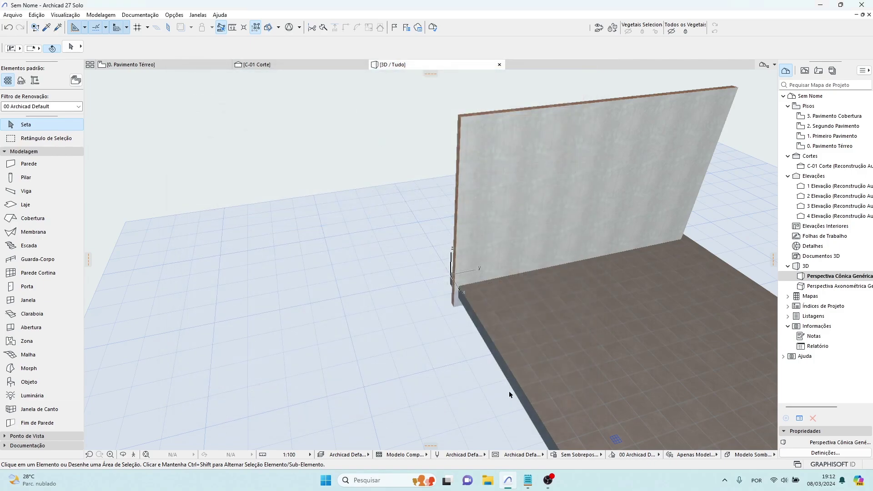
# Set the 3D view's partial structure display to Apenas Núcleo de Elementos Estruturais and inspect the slab core
pyautogui.keyDown('shift'); pyautogui.moveTo(509, 391); pyautogui.dragTo(534, 372, button='middle'); pyautogui.keyUp('shift')
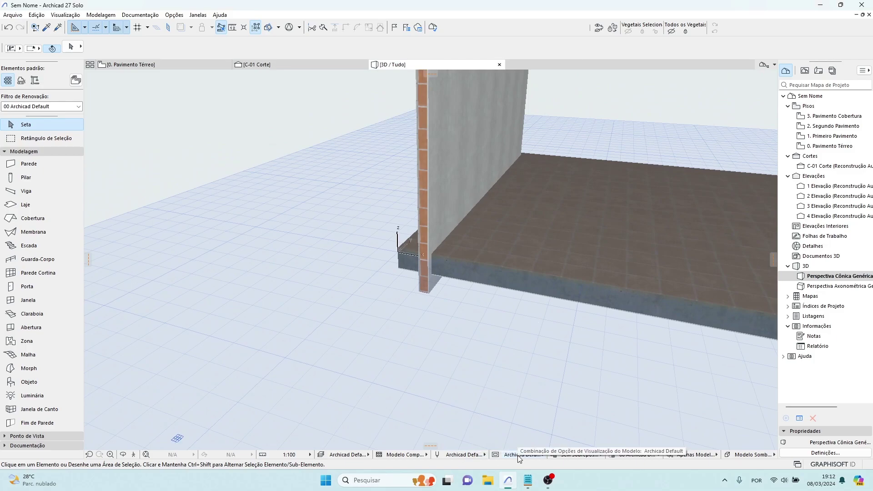
pyautogui.click(405, 455)
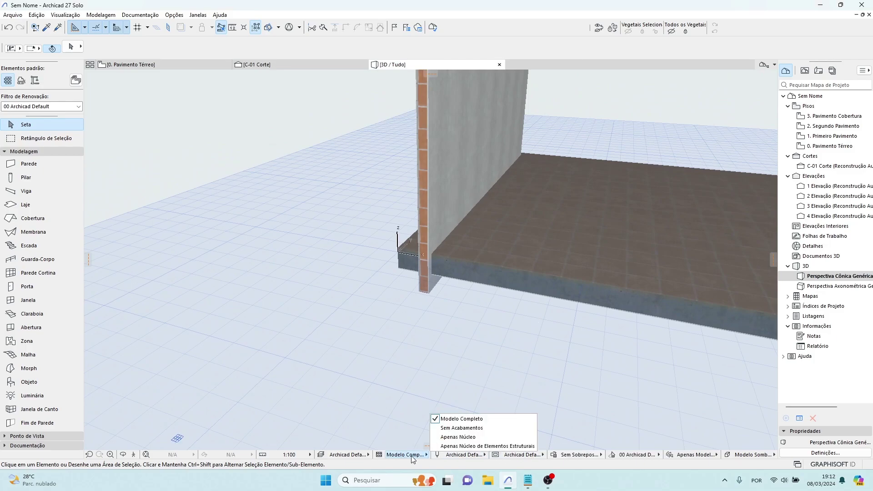
pyautogui.click(471, 447)
pyautogui.keyDown('shift'); pyautogui.moveTo(480, 316); pyautogui.dragTo(298, 373, button='middle'); pyautogui.keyUp('shift')
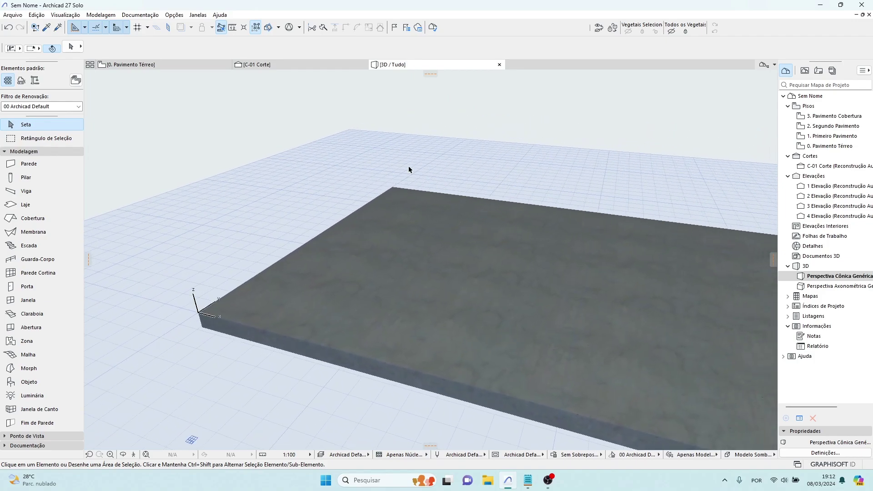
pyautogui.click(547, 352)
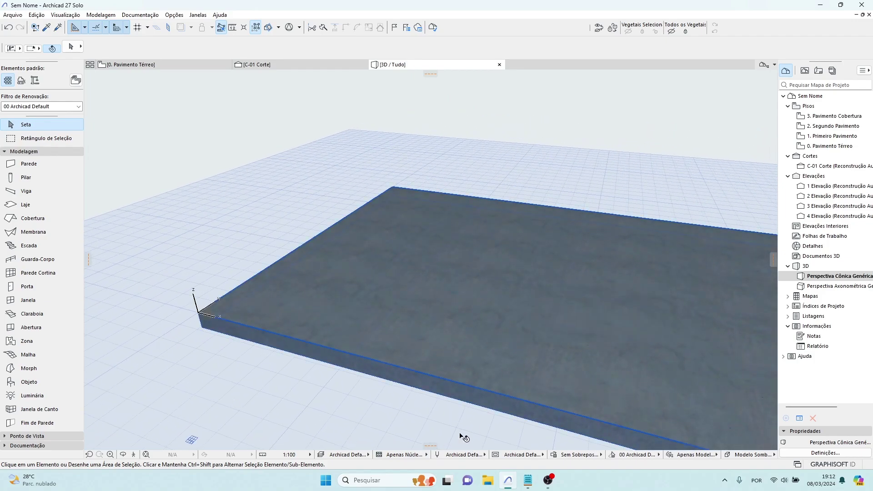
pyautogui.click(464, 437)
# Set the 3D view's partial structure display to Apenas Núcleo and inspect the brick wall from its other side
pyautogui.click(406, 455)
pyautogui.click(461, 437)
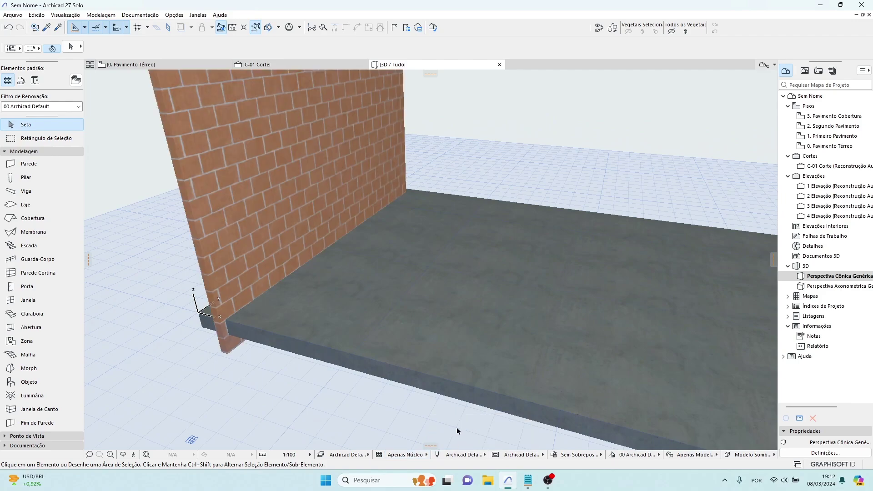
pyautogui.keyDown('shift'); pyautogui.moveTo(356, 340); pyautogui.dragTo(599, 335, button='middle'); pyautogui.keyUp('shift')
# Show the 3D model with Sem Acabamentos, inspect the wall-slab junction, and return the display to Modelo Completo
pyautogui.click(473, 456)
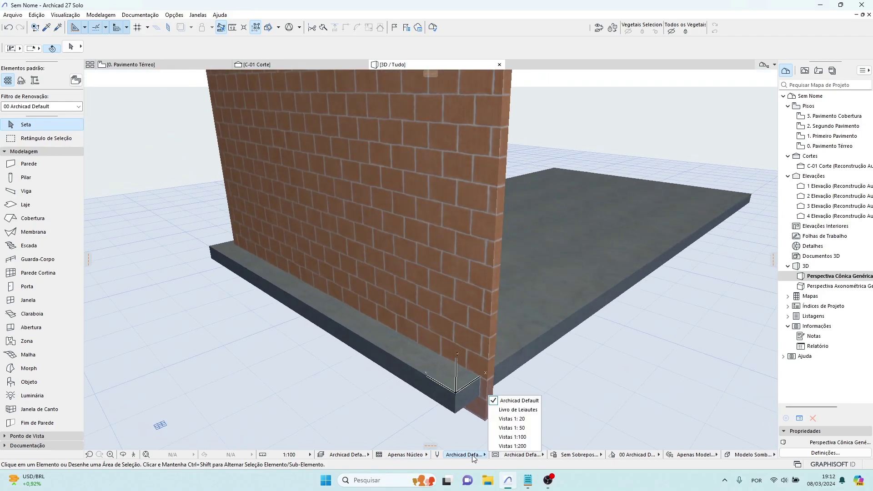
pyautogui.click(427, 455)
pyautogui.click(486, 423)
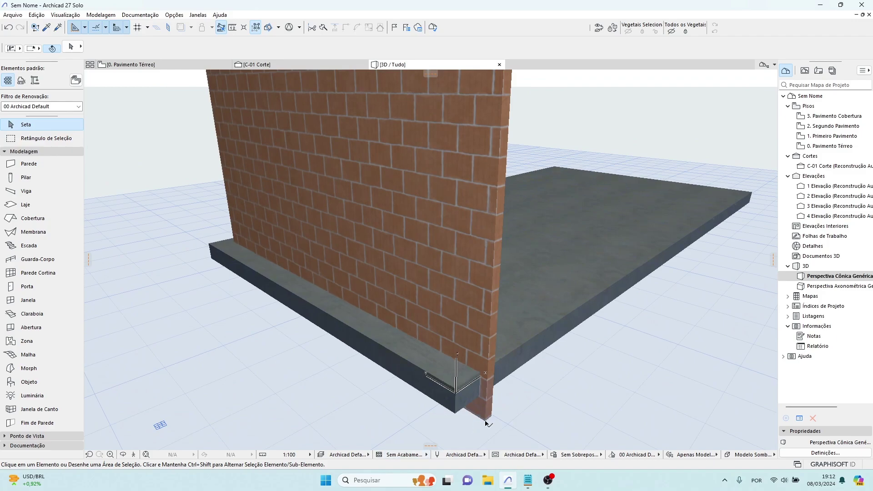
pyautogui.keyDown('shift'); pyautogui.moveTo(487, 422); pyautogui.dragTo(460, 407, button='middle'); pyautogui.keyUp('shift')
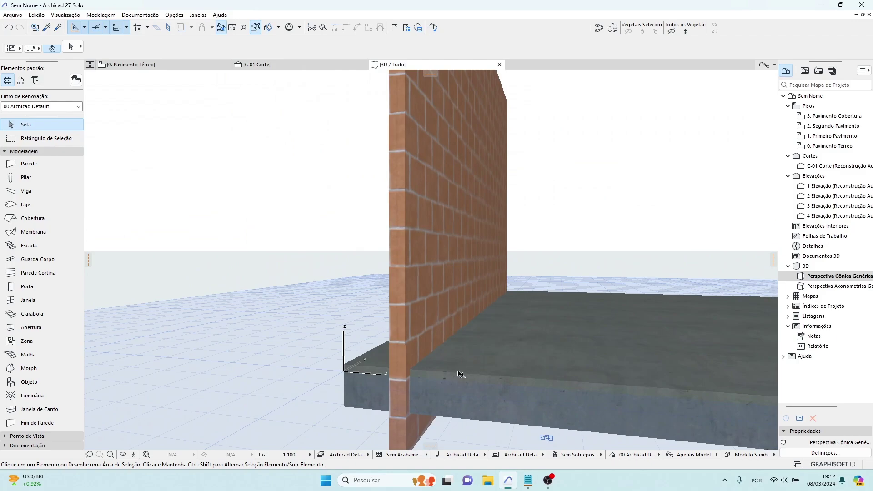
pyautogui.click(397, 455)
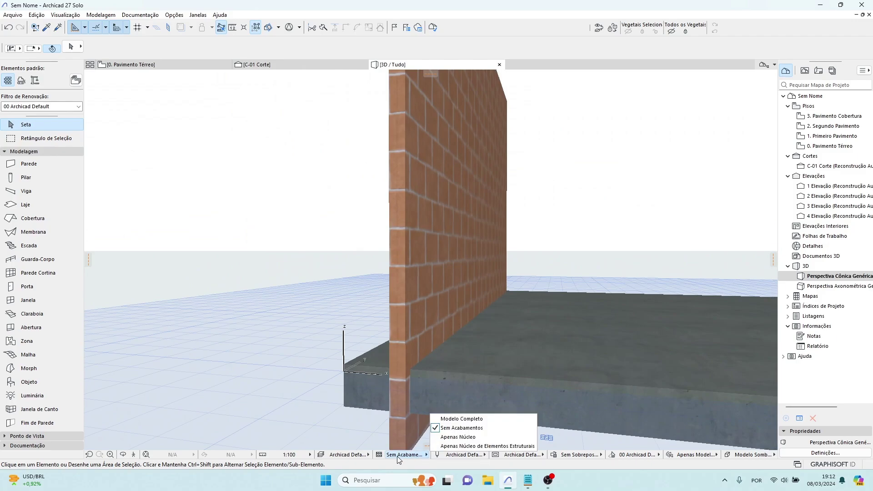
pyautogui.click(487, 419)
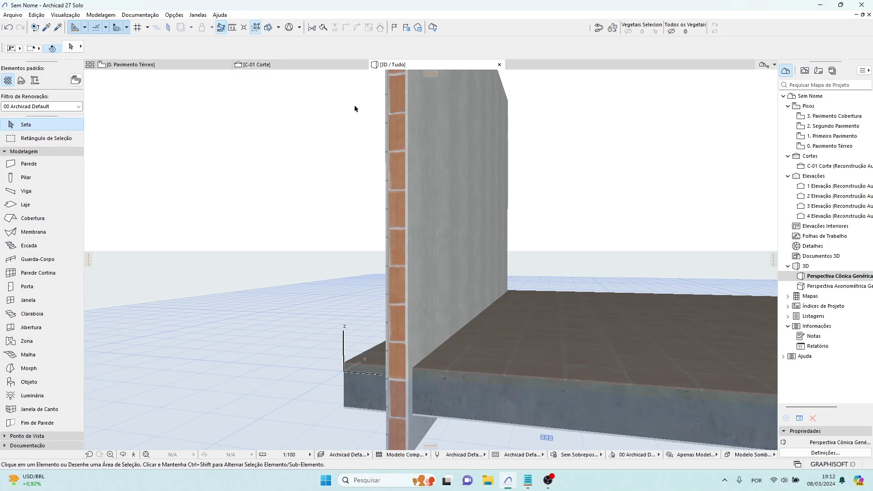
# In section C-01, compare the partial structure displays Apenas Núcleo de Elementos Estruturais and Apenas Núcleo
pyautogui.click(316, 66)
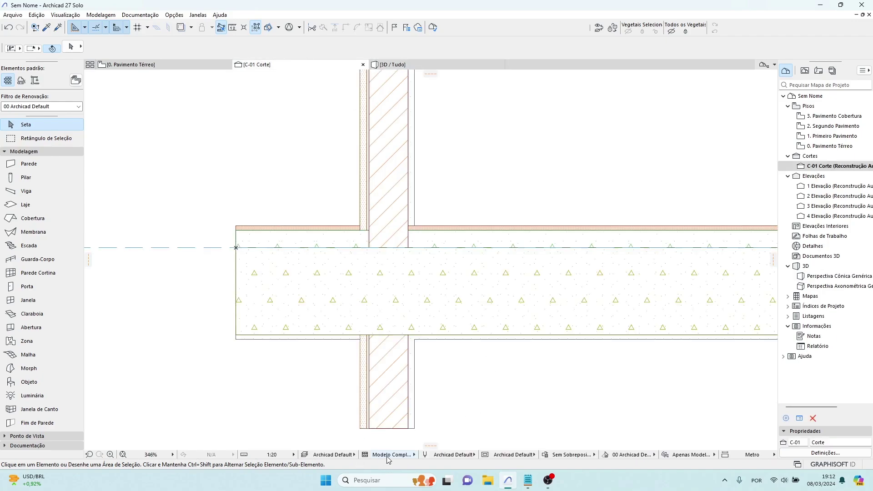
pyautogui.click(388, 455)
pyautogui.click(459, 446)
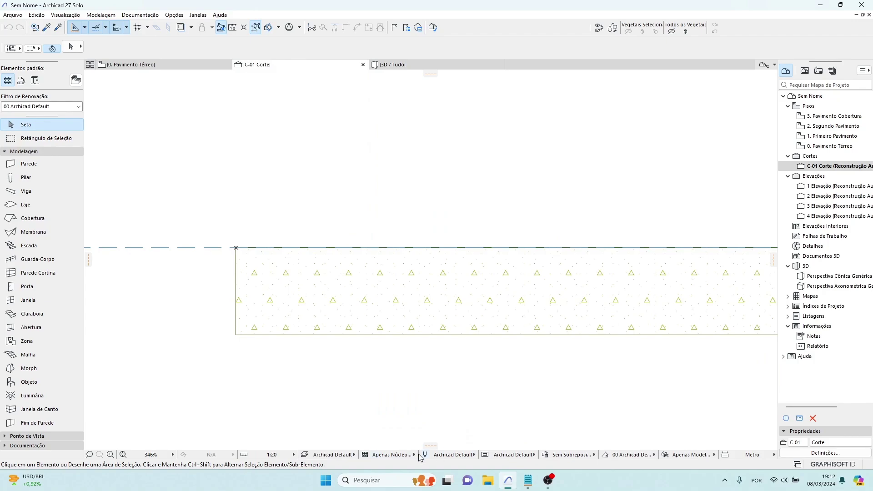
pyautogui.click(420, 457)
pyautogui.click(468, 438)
# View the section with Sem Acabamentos, and return its partial structure display to Modelo Completo
pyautogui.click(396, 456)
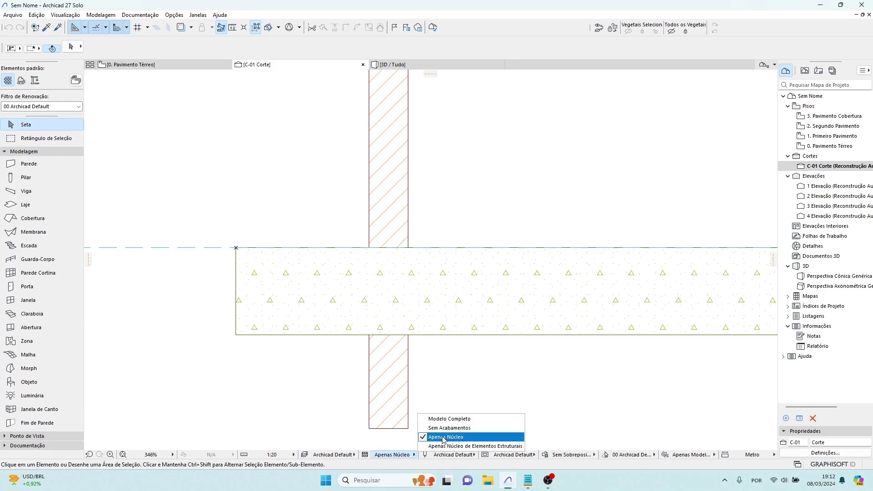
pyautogui.click(480, 428)
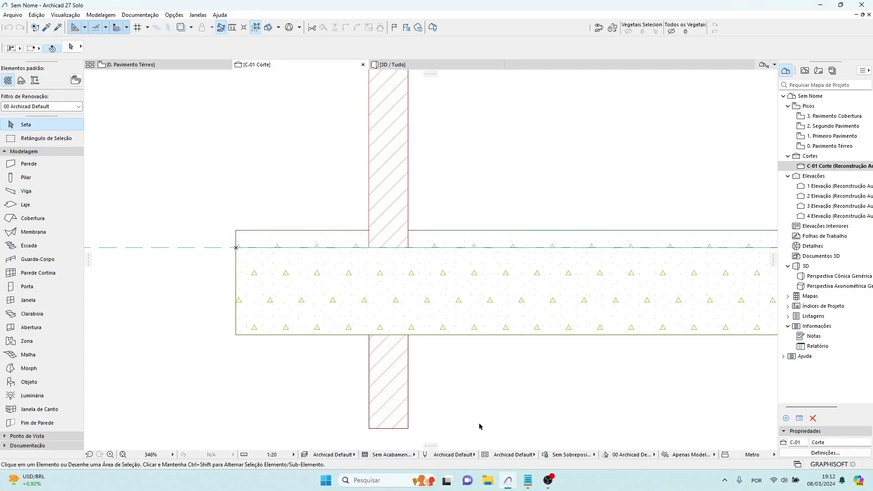
pyautogui.click(399, 455)
pyautogui.click(454, 419)
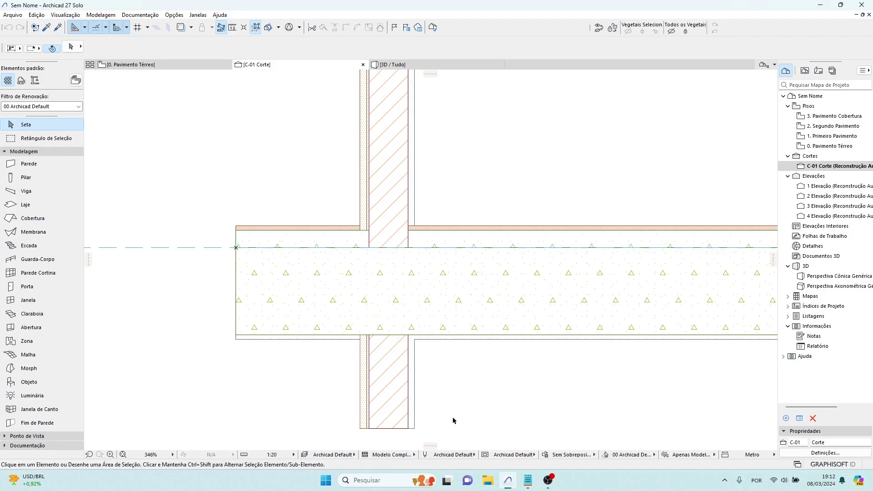
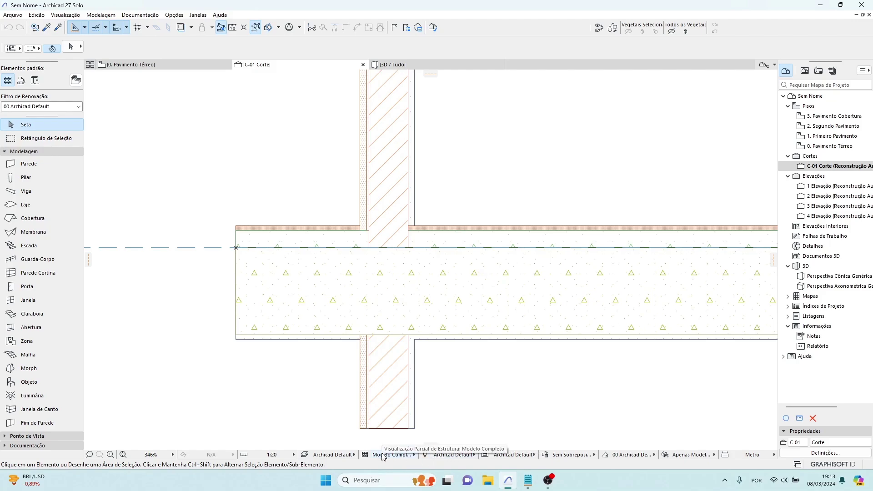
# Display the section as Apenas Núcleo, and reduce it to Apenas Núcleo de Elementos Estruturais
pyautogui.click(399, 455)
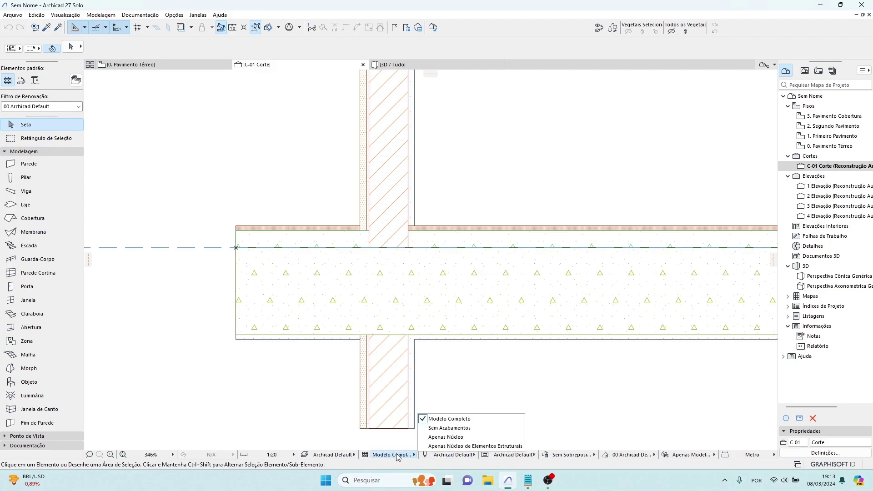
pyautogui.click(450, 437)
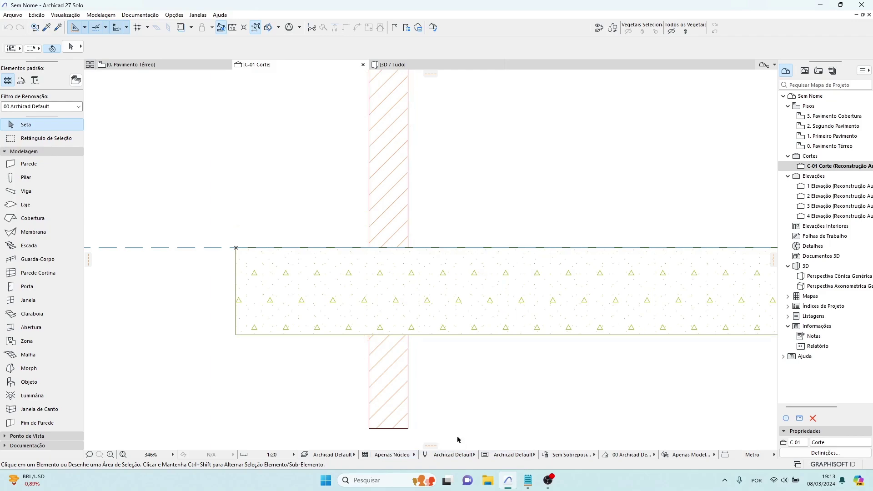
pyautogui.click(393, 455)
pyautogui.click(471, 446)
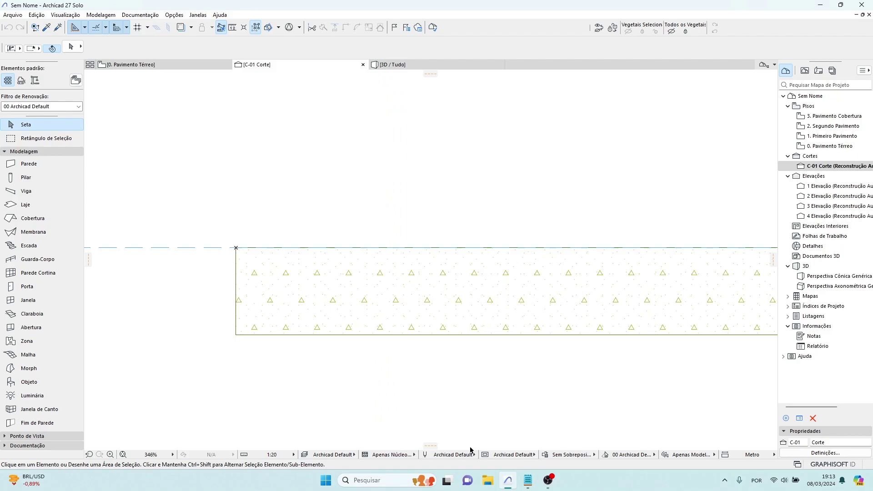
# Bring the wall's core back in the section with Apenas Núcleo, and restore the Modelo Completo display
pyautogui.click(403, 454)
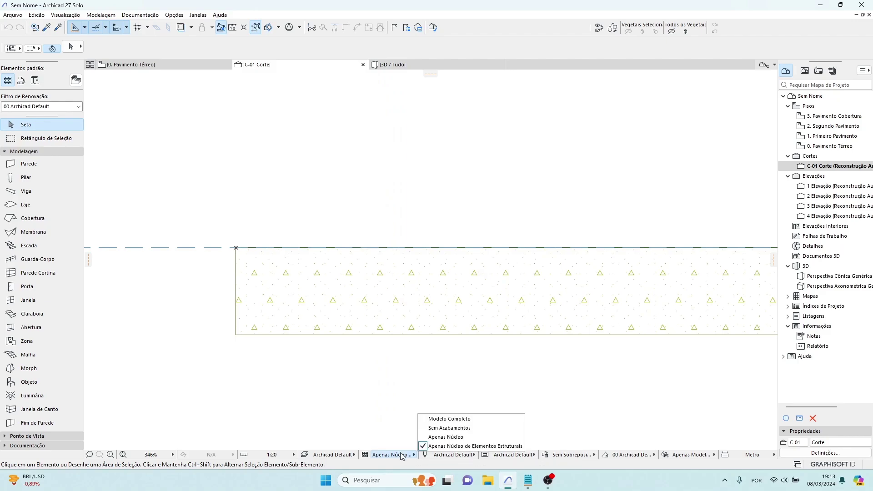
pyautogui.click(453, 438)
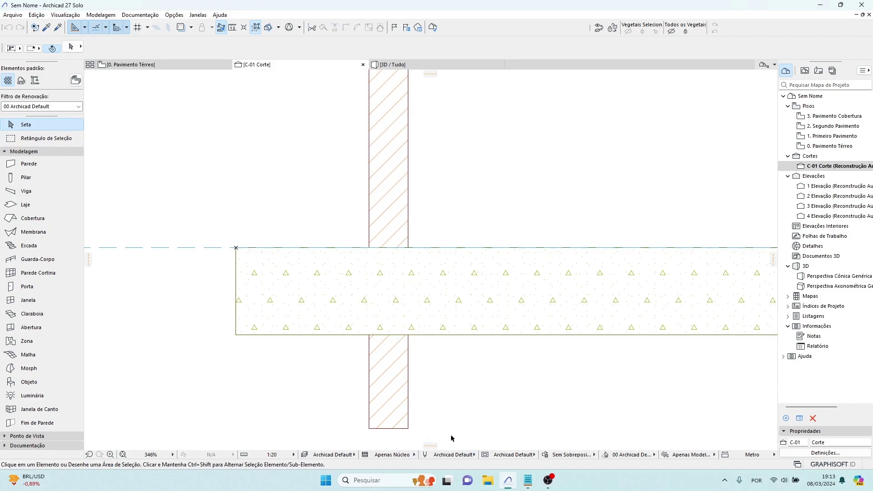
pyautogui.click(395, 455)
pyautogui.click(452, 419)
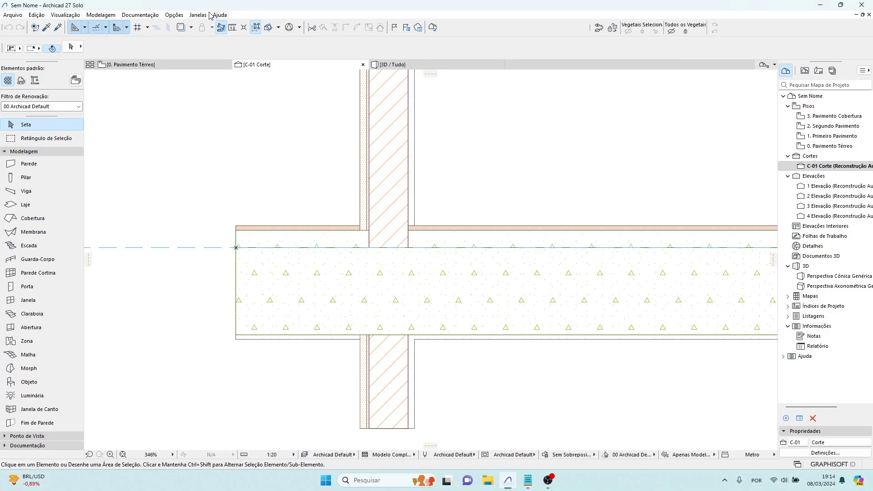
# Place a copy of the composite wall in the section, a short distance further along the slab from the original
pyautogui.scroll(-5, 435, 141)
pyautogui.moveTo(436, 141); pyautogui.dragTo(318, 255, button='middle')
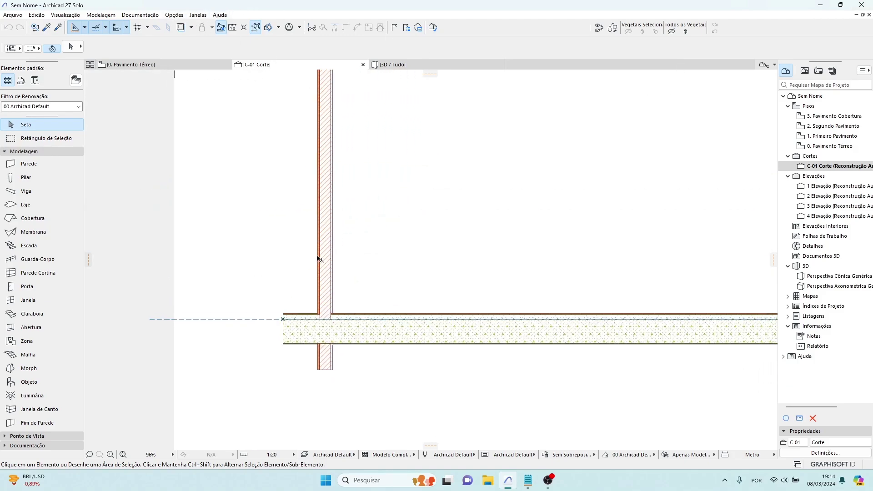
pyautogui.click(323, 253)
pyautogui.moveTo(328, 362); pyautogui.dragTo(412, 371)
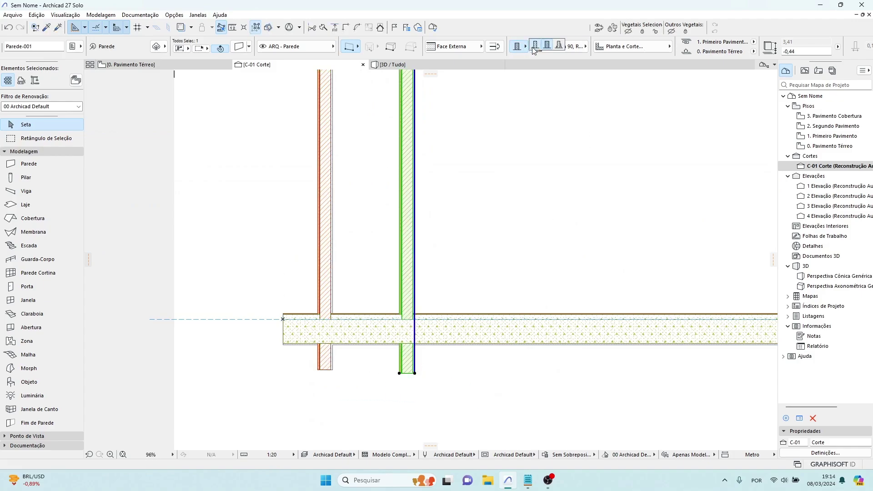
# Change the copied wall to a complex profile, using PAR - Muro Tijolo com Capa from the Paredes folder
pyautogui.click(558, 47)
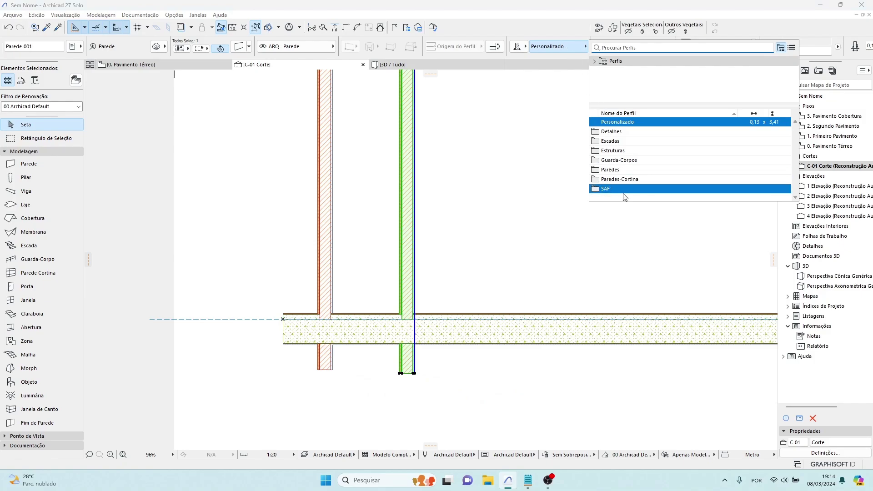
pyautogui.doubleClick(636, 170)
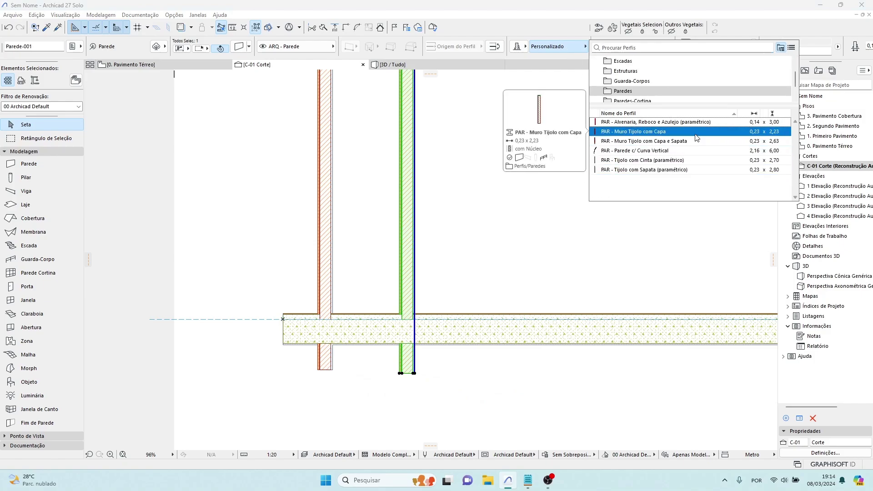
pyautogui.click(637, 131)
pyautogui.click(562, 209)
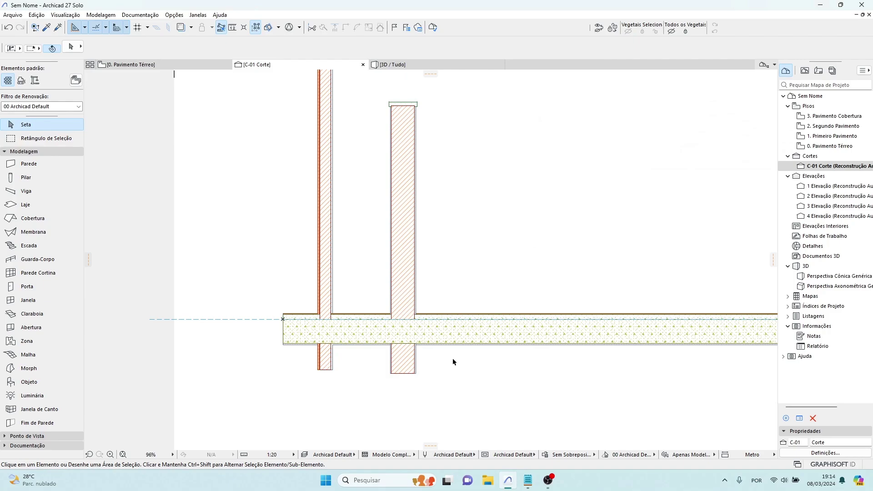
pyautogui.scroll(-5, 378, 227)
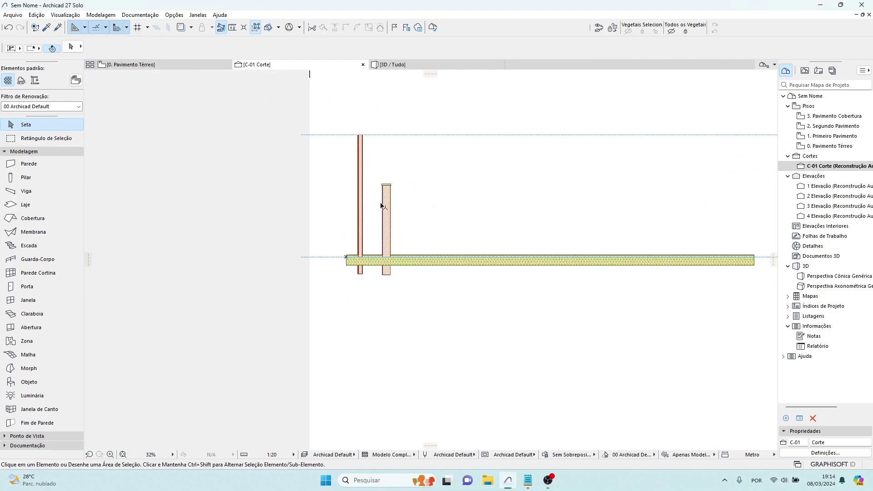
# Change the shorter wall's complex profile to PAR - Muro Tijolo com Capa e Sapata in the section
pyautogui.scroll(10, 350, 134)
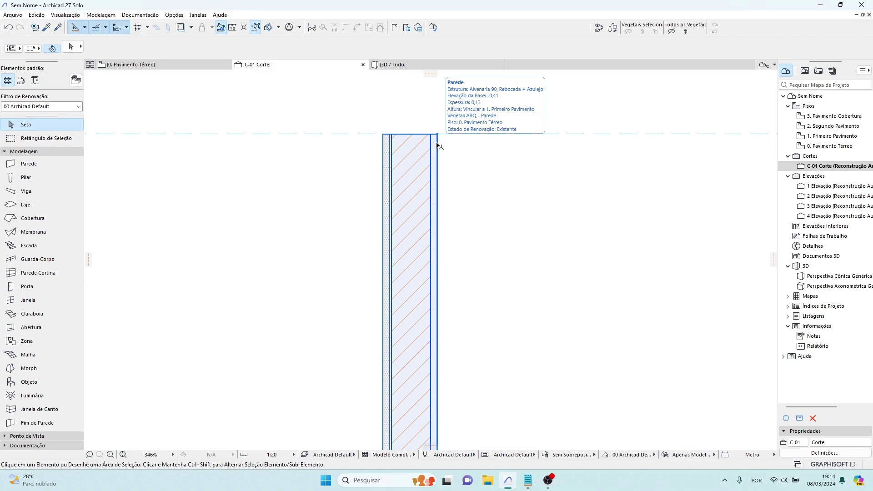
pyautogui.scroll(-6, 435, 153)
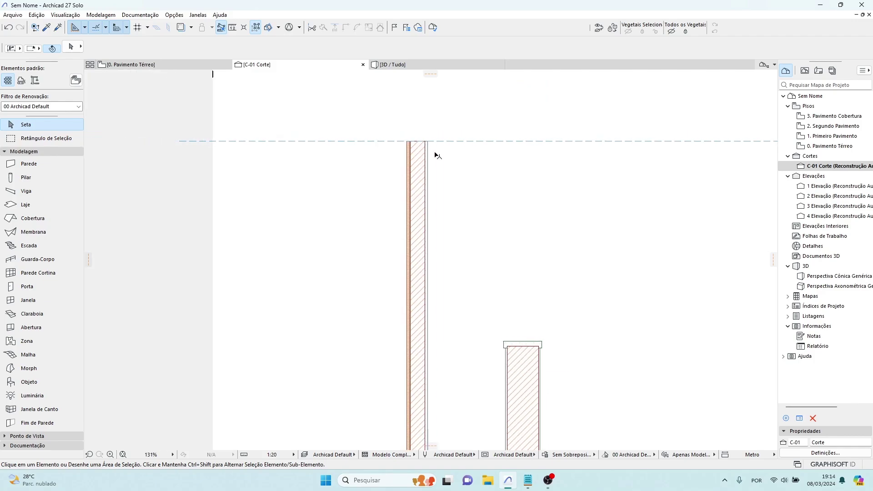
pyautogui.scroll(4, 456, 236)
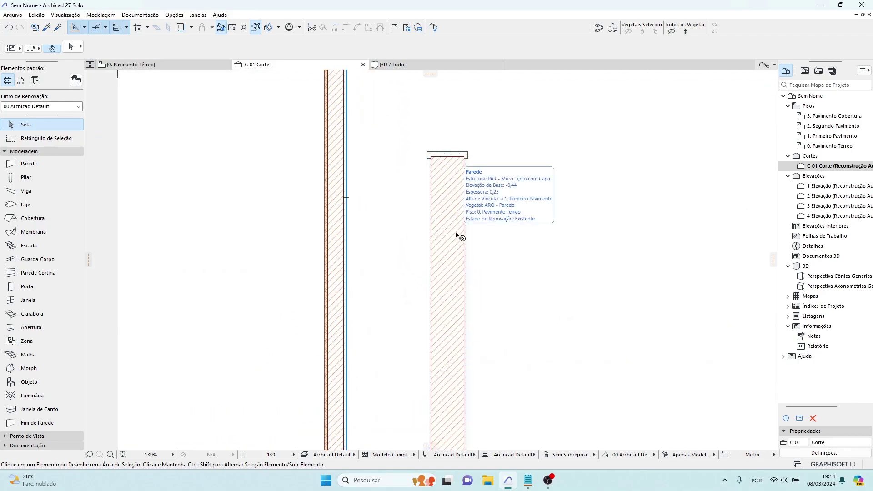
pyautogui.click(457, 236)
pyautogui.scroll(-2, 549, 211)
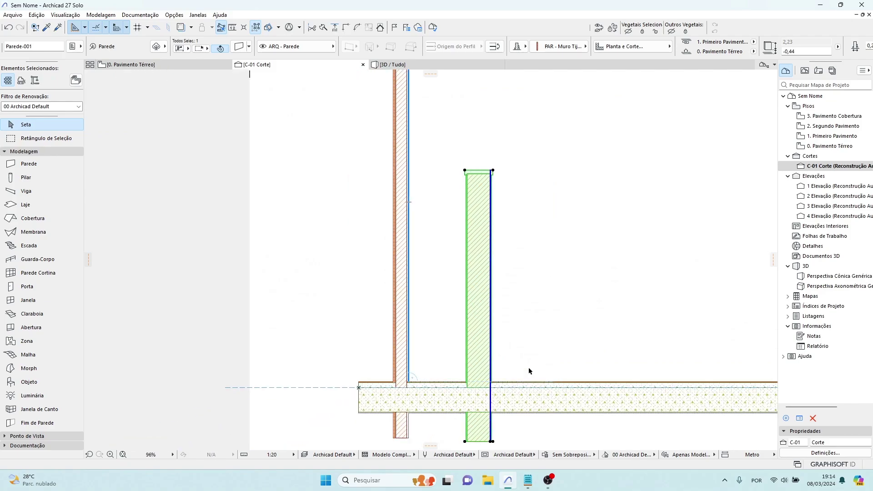
pyautogui.click(563, 47)
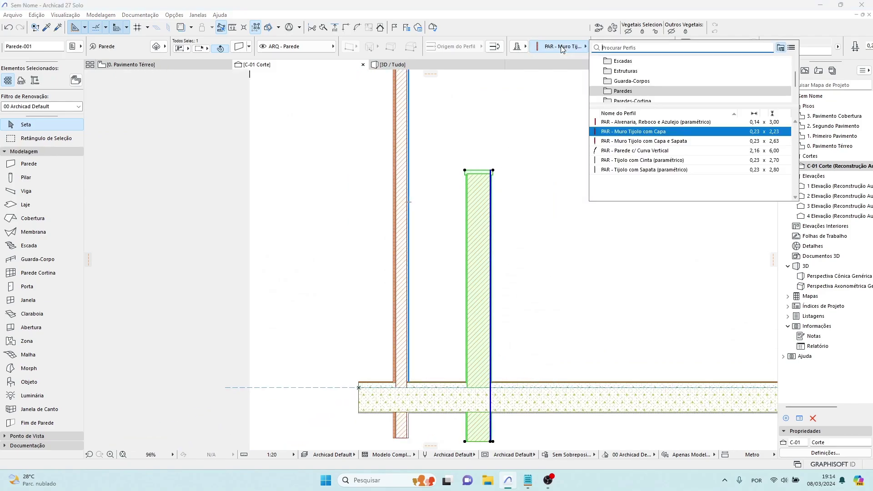
pyautogui.click(704, 142)
pyautogui.scroll(-2, 587, 111)
pyautogui.scroll(3, 532, 354)
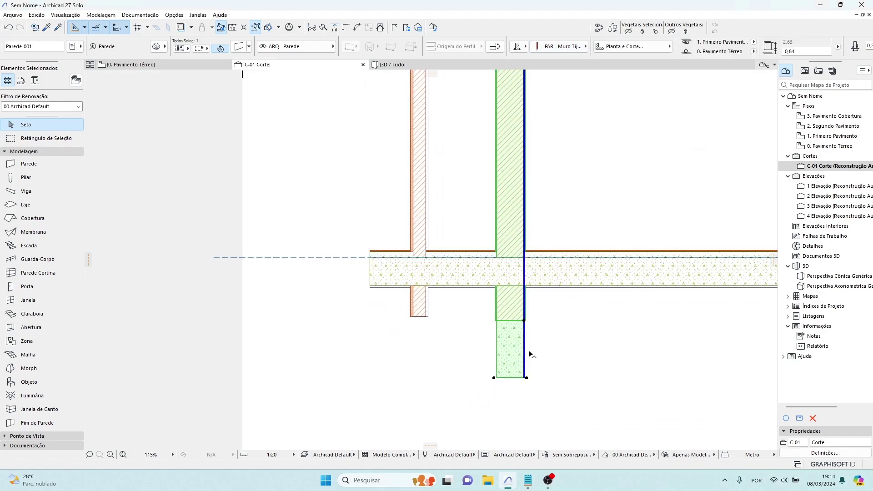
pyautogui.click(563, 368)
pyautogui.scroll(-3, 563, 364)
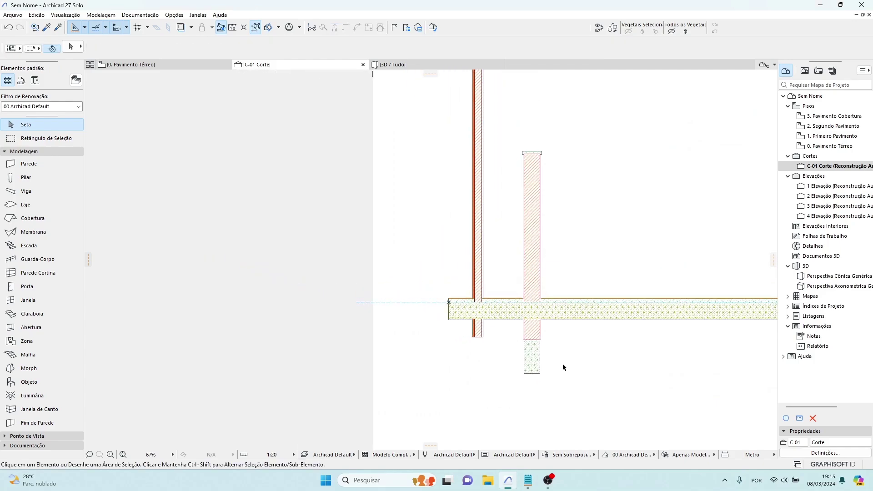
# Shift the brick wall with footing vertically in the section, ending with its base elevation at about -0.67
pyautogui.scroll(5, 535, 333)
pyautogui.click(536, 333)
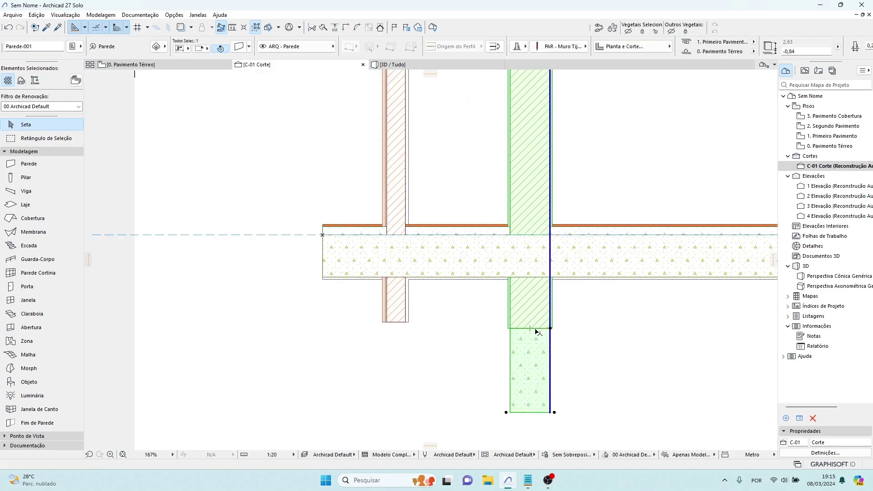
pyautogui.moveTo(535, 332); pyautogui.dragTo(536, 264)
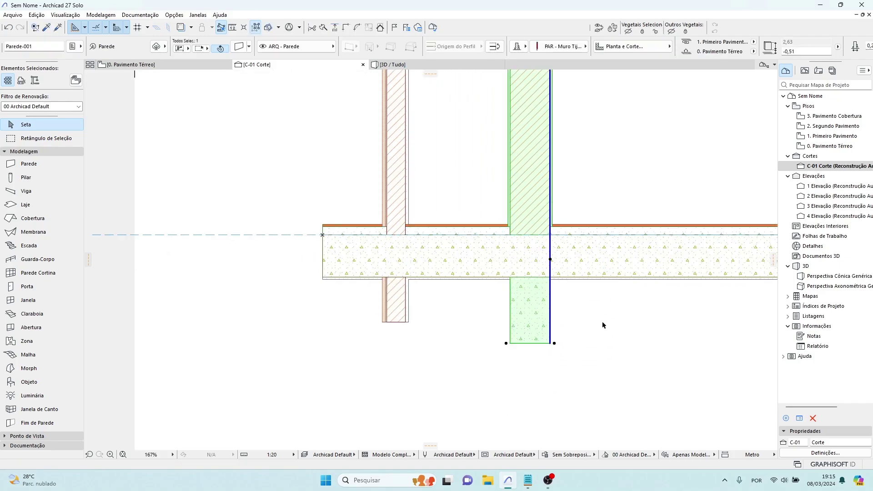
pyautogui.moveTo(548, 315); pyautogui.dragTo(551, 335)
pyautogui.moveTo(549, 318); pyautogui.dragTo(542, 374, button='middle')
pyautogui.scroll(-3, 561, 302)
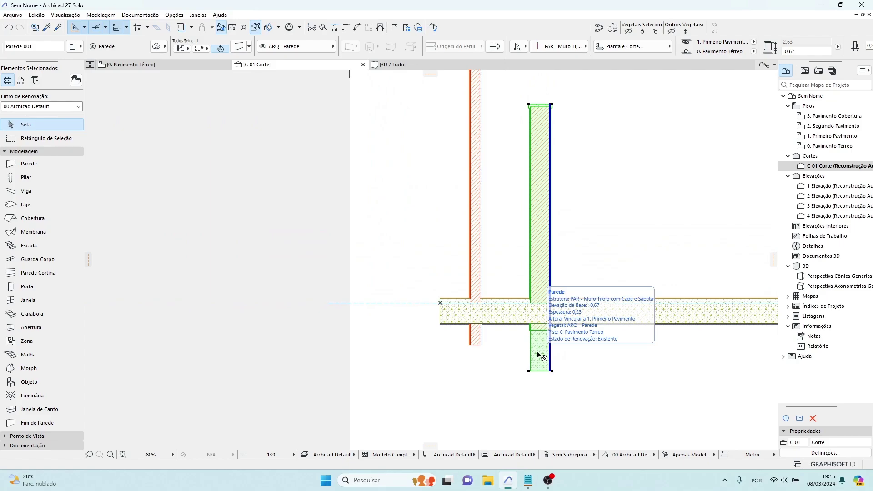
pyautogui.click(610, 402)
# Examine how the cap, plaster and brick core fit together at the top of the profiled wall, comparing it with the composite wall
pyautogui.scroll(10, 560, 82)
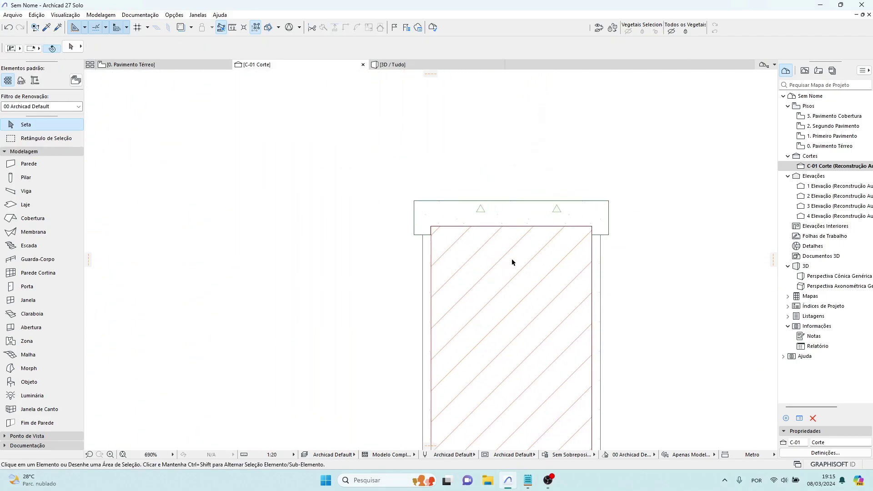
pyautogui.scroll(1, 424, 238)
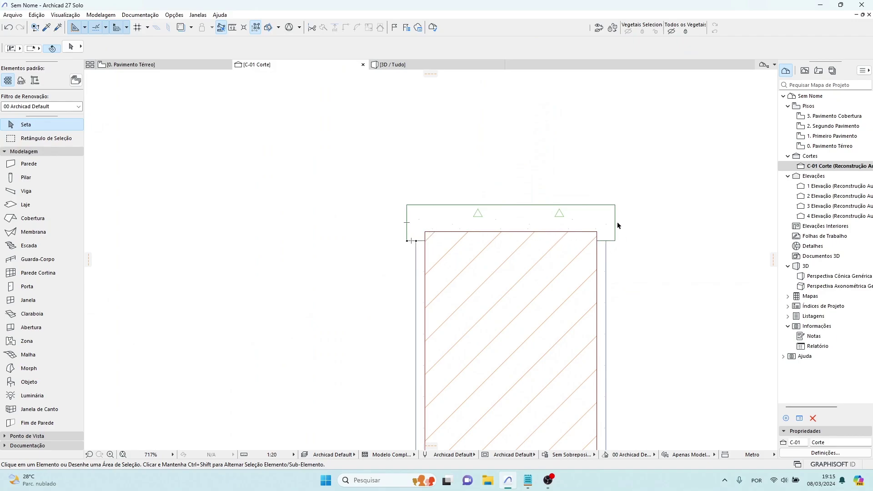
pyautogui.click(414, 232)
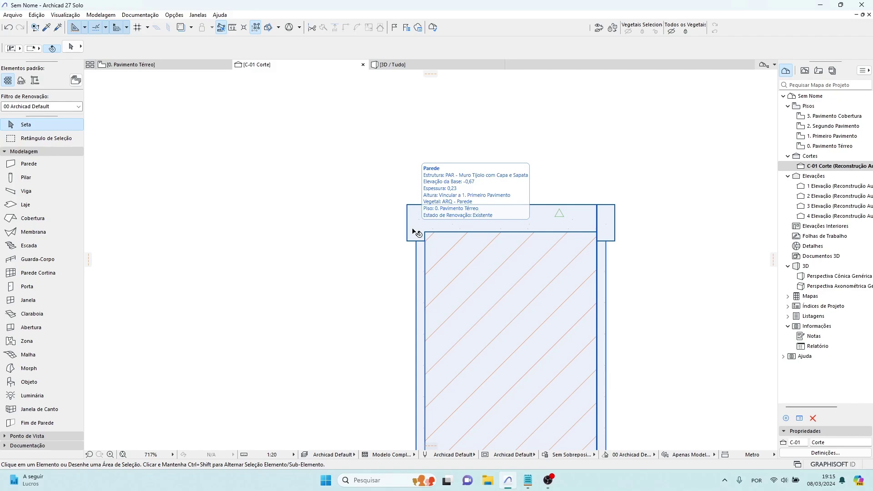
pyautogui.scroll(-5, 685, 287)
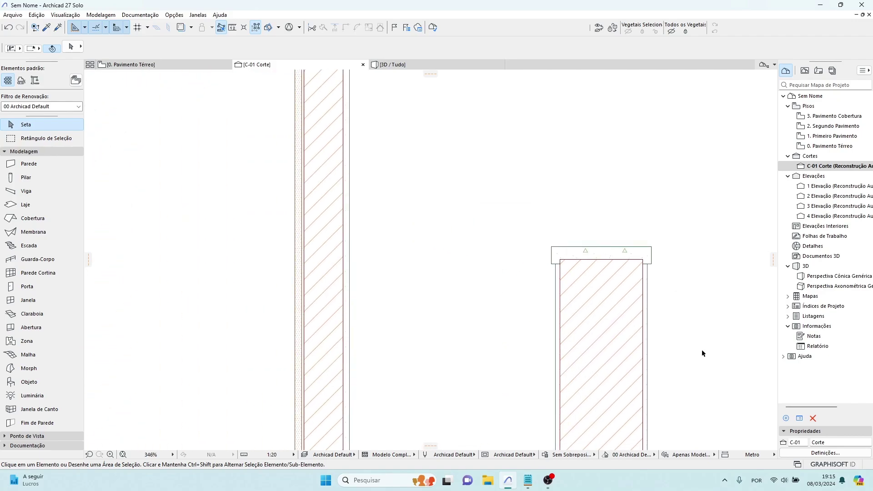
pyautogui.scroll(-3, 660, 260)
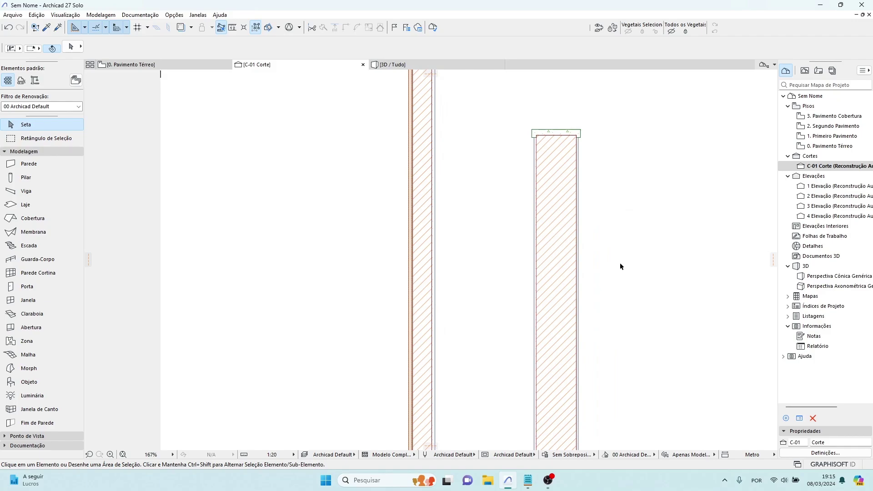
pyautogui.click(554, 269)
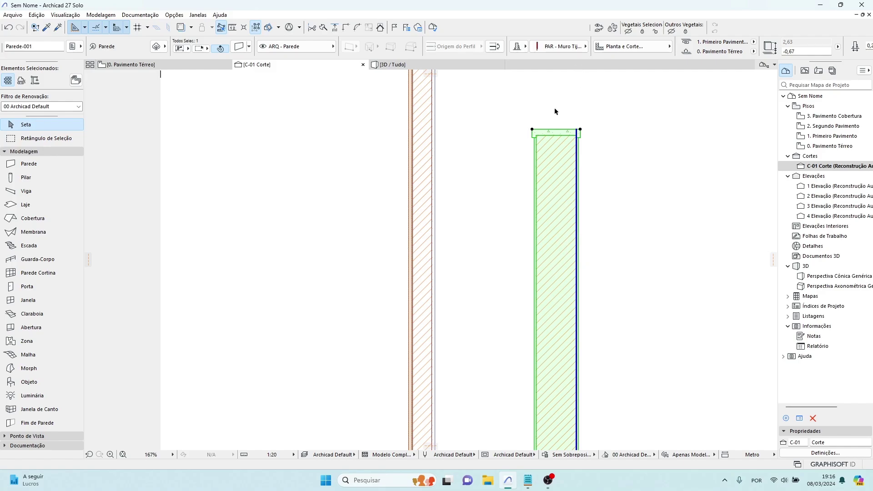
pyautogui.scroll(6, 555, 111)
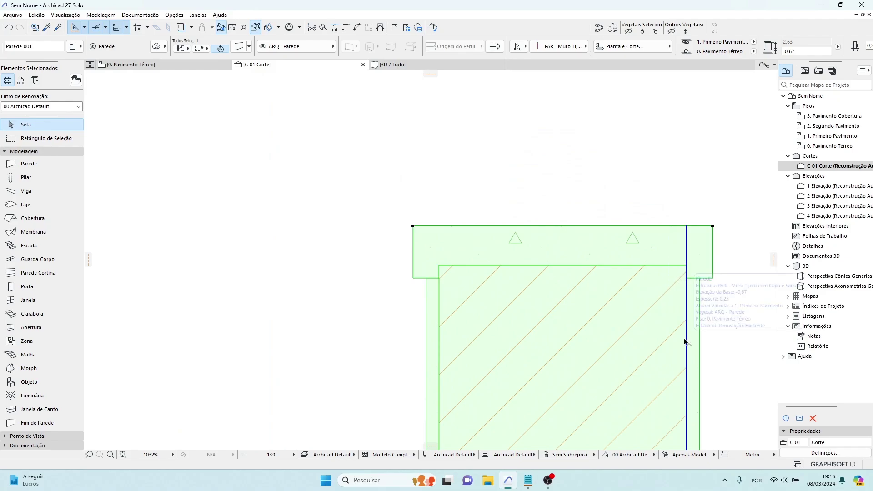
pyautogui.press('Escape')
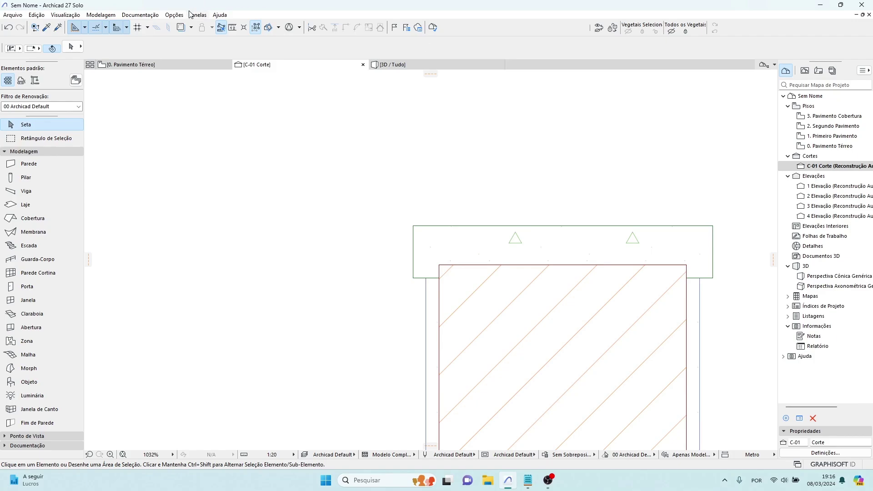
# Open the Gestor de Perfil to look over its profile options, and close it
pyautogui.click(174, 14)
pyautogui.moveTo(191, 63)
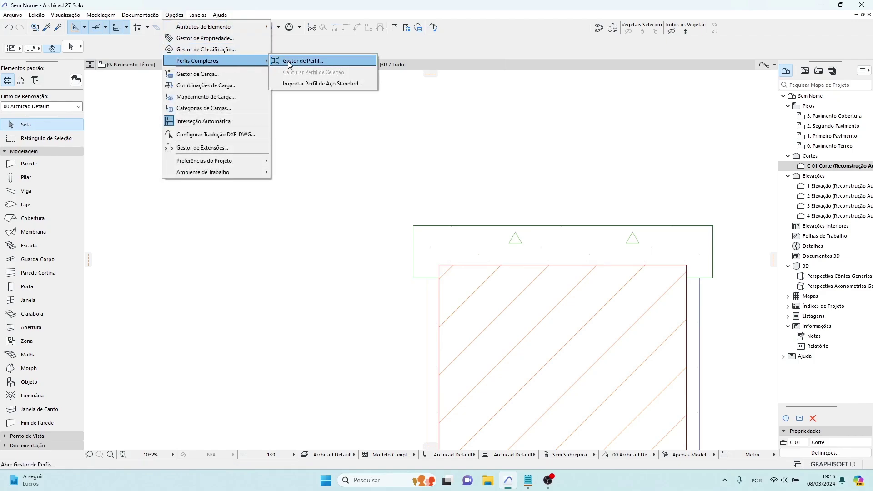
pyautogui.moveTo(224, 27)
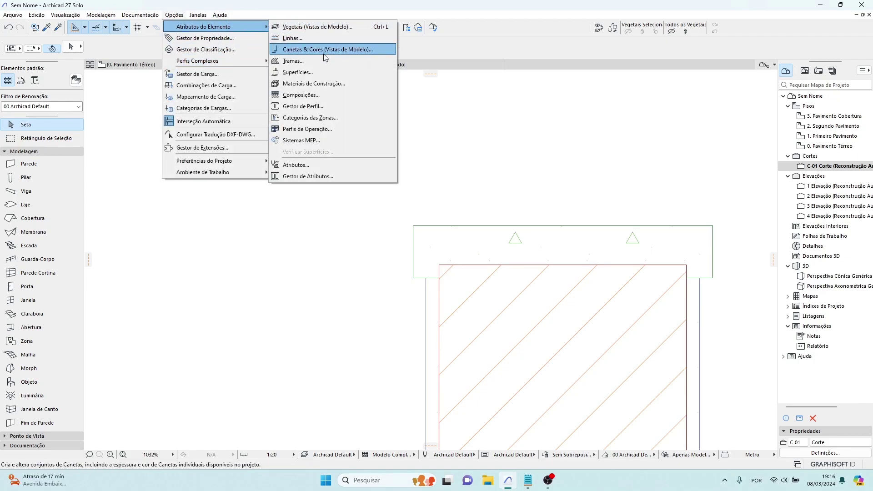
pyautogui.click(296, 107)
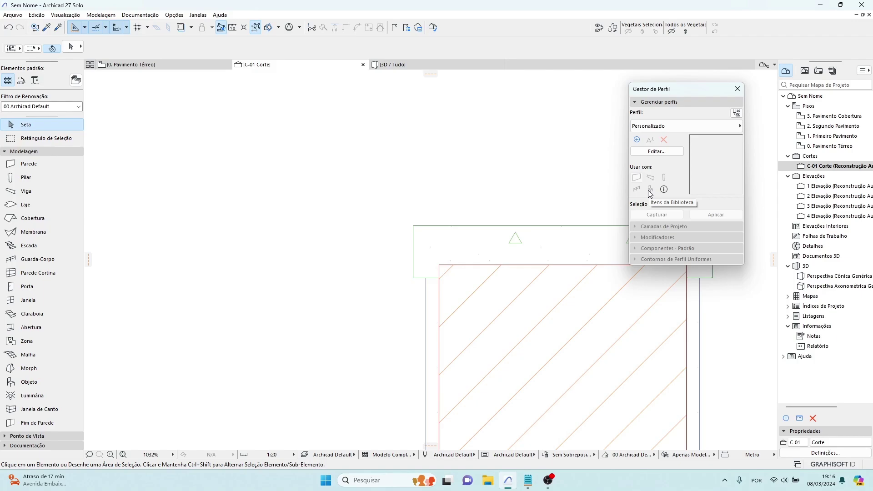
pyautogui.click(737, 89)
# Review the list of available element attribute types
pyautogui.click(173, 15)
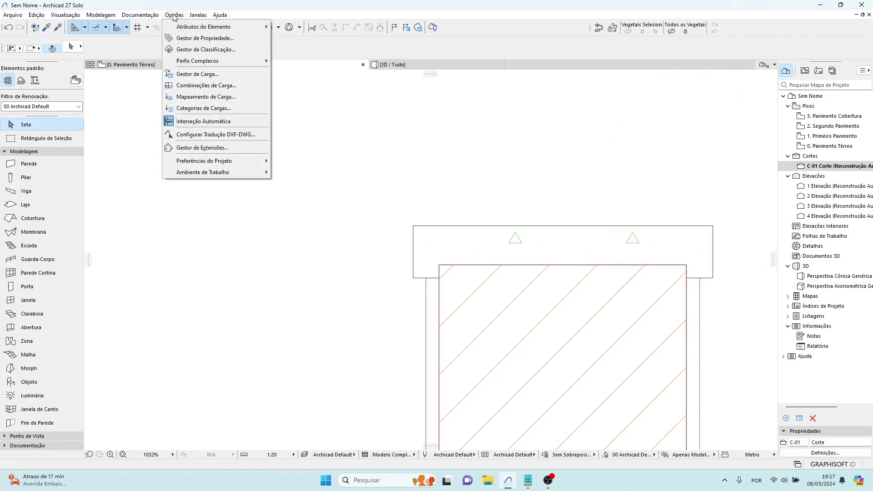
pyautogui.moveTo(176, 29)
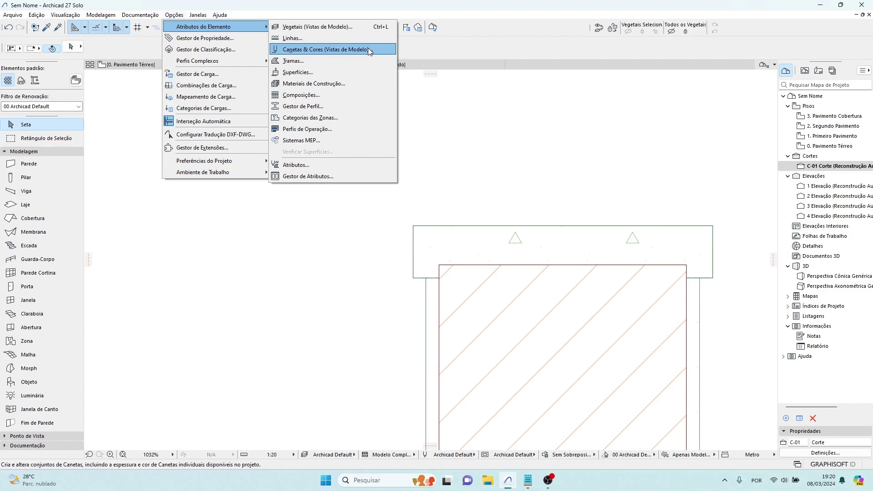
pyautogui.click(100, 201)
# Load the favourite Parede Genérica - Default as the settings for new walls
pyautogui.click(69, 161)
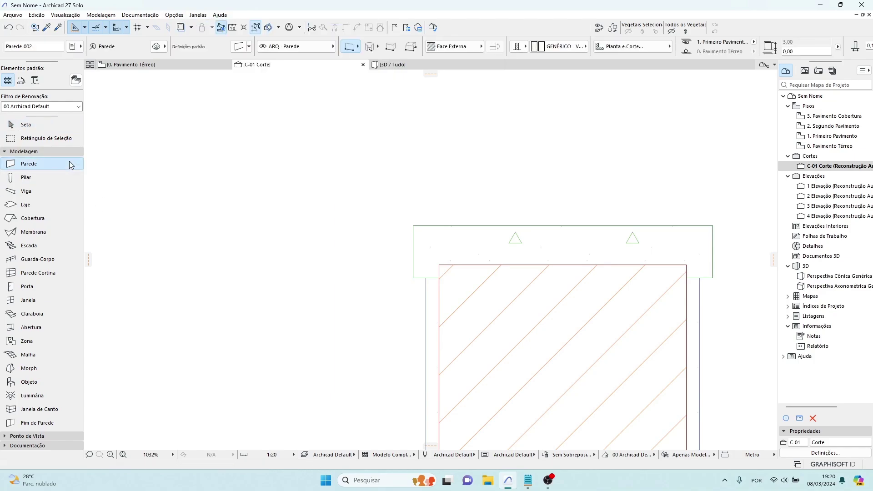
pyautogui.click(82, 165)
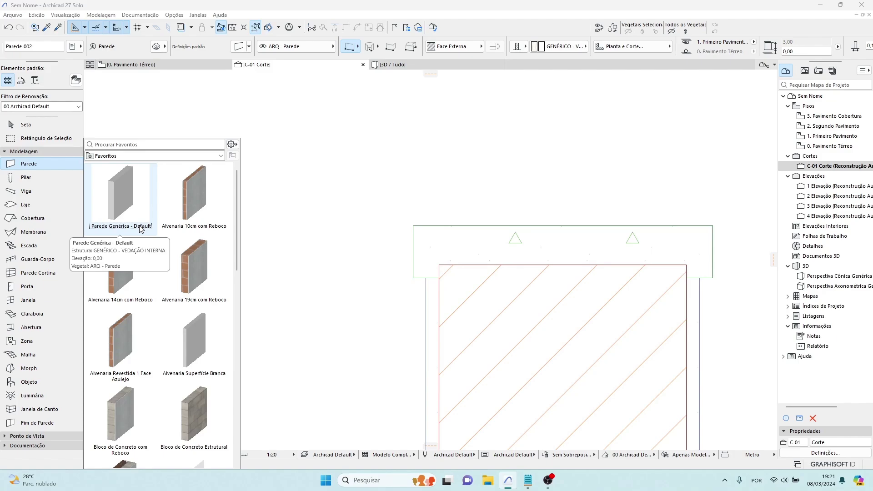
pyautogui.doubleClick(141, 229)
# Draw a rectangular slab in the 3D view, on the open ground in front of the existing walls
pyautogui.click(392, 64)
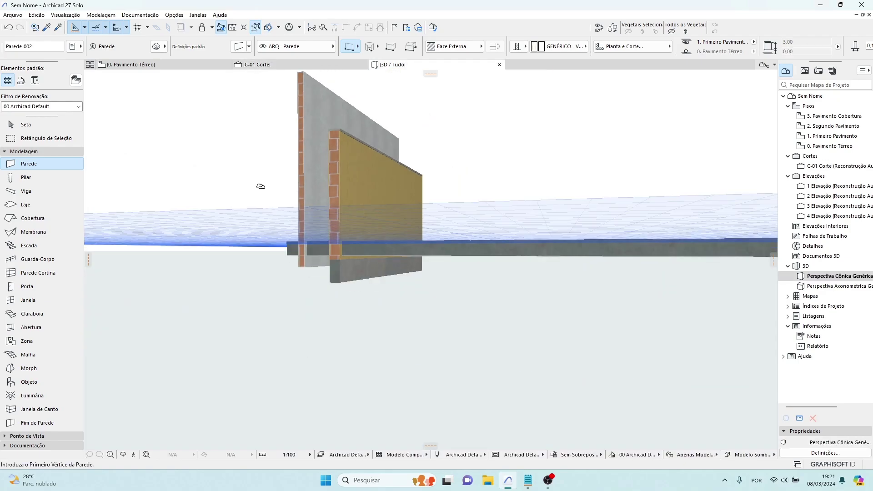
pyautogui.keyDown('shift'); pyautogui.moveTo(489, 181); pyautogui.dragTo(467, 230, button='middle'); pyautogui.keyUp('shift')
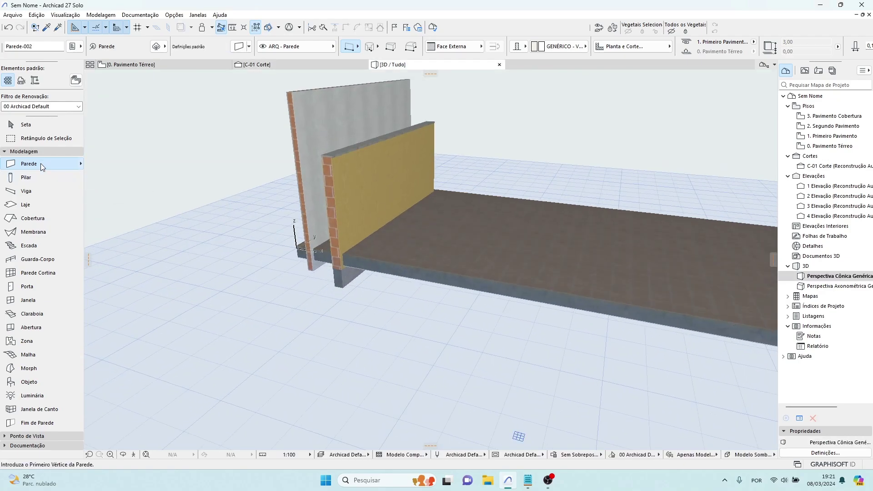
pyautogui.click(203, 317)
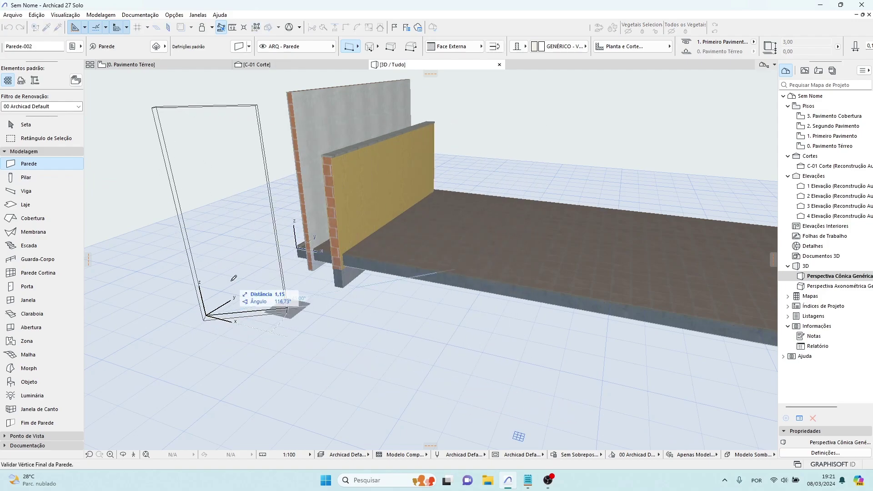
pyautogui.click(54, 206)
pyautogui.click(181, 296)
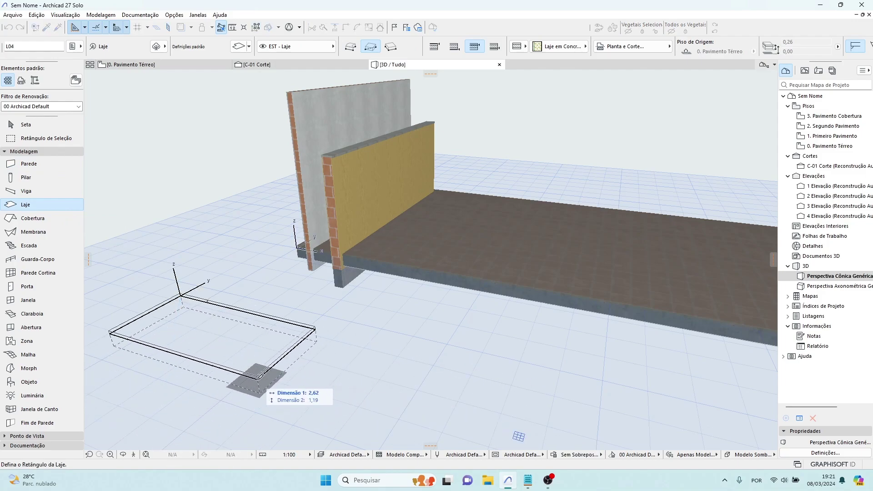
pyautogui.click(260, 375)
pyautogui.press('Escape')
# Change the new slab from a composite to a basic structure in reinforced concrete
pyautogui.click(214, 367)
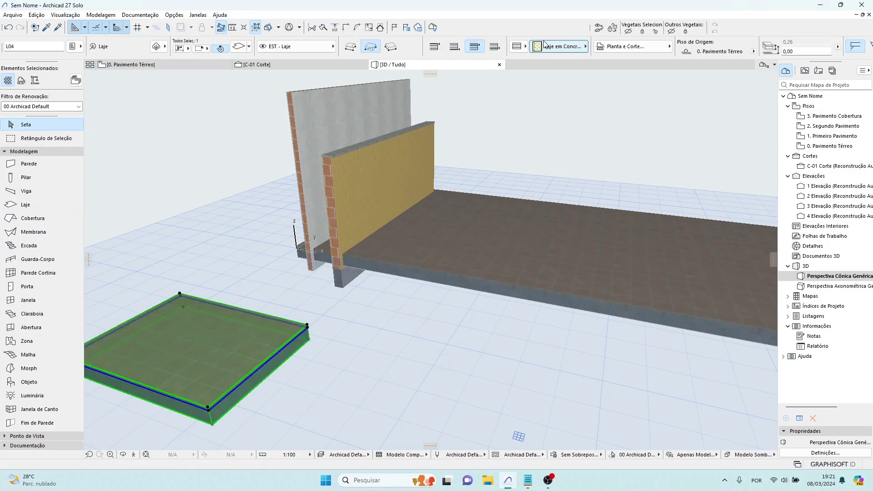
pyautogui.click(519, 45)
pyautogui.click(538, 42)
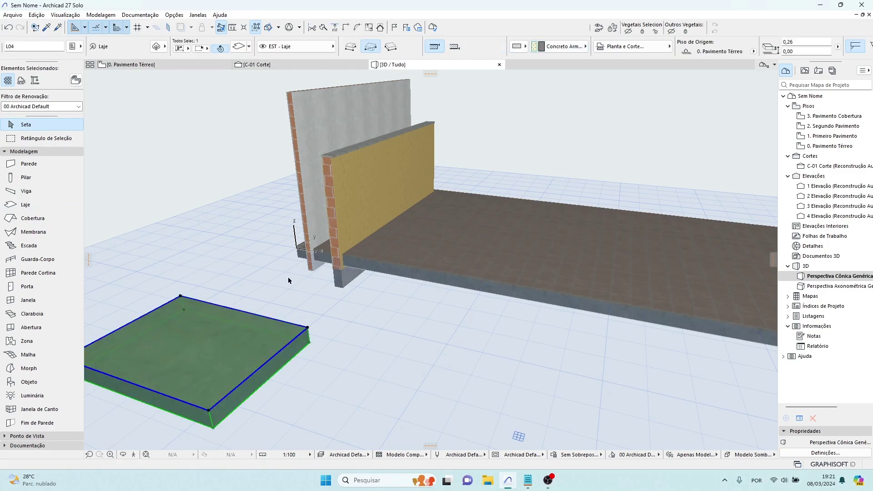
# Stretch the new concrete slab upward to a thickness of about 3.18 m
pyautogui.click(307, 327)
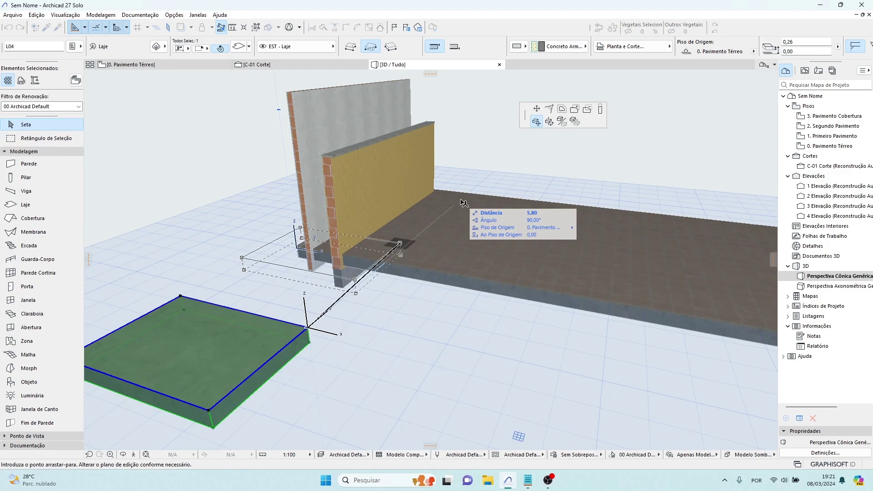
pyautogui.click(601, 109)
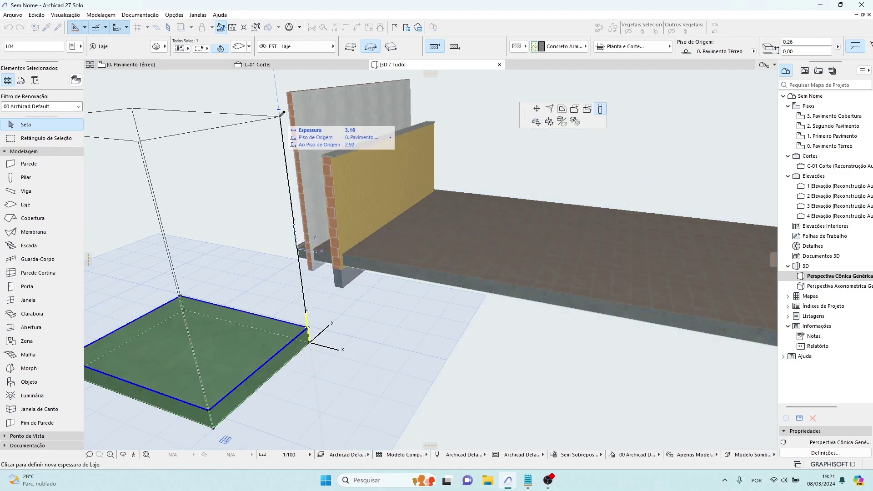
pyautogui.click(281, 114)
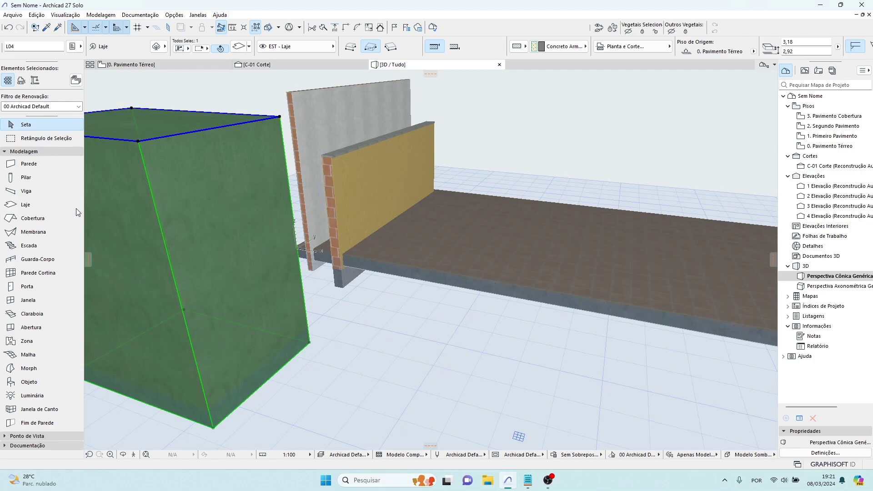
pyautogui.press('Escape')
# Place a rectangular reinforced-concrete column from the favourites on the open ground between the tall concrete slab and the composite floor slab
pyautogui.click(48, 178)
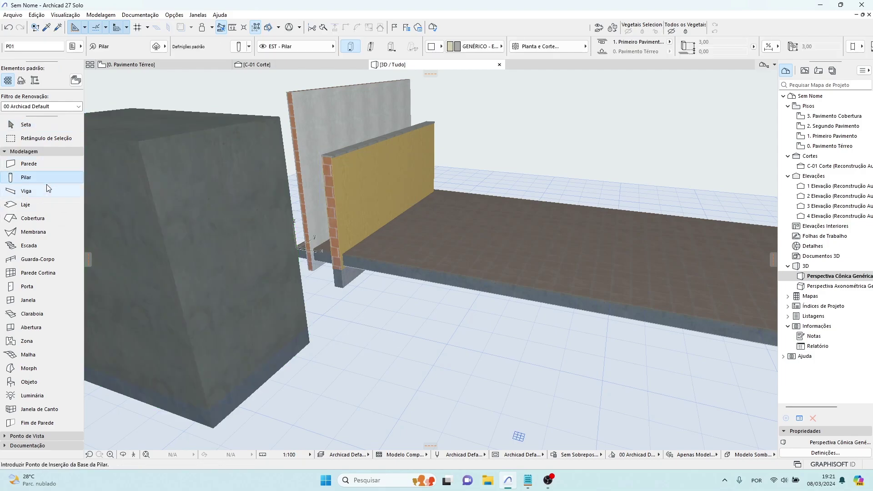
pyautogui.click(81, 178)
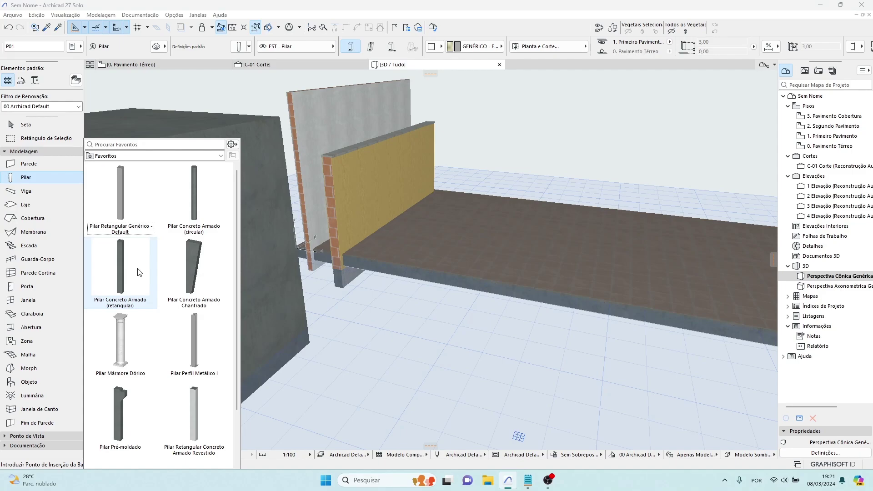
pyautogui.click(196, 291)
pyautogui.click(391, 406)
pyautogui.press('Escape')
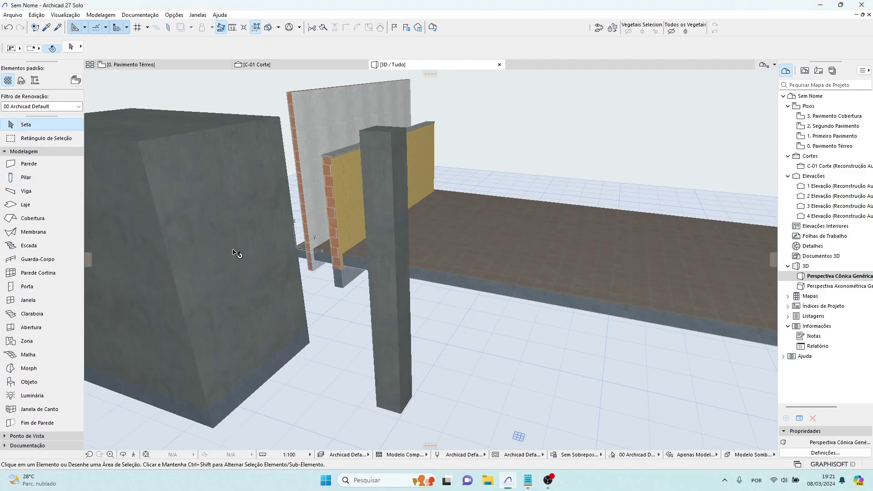
# Change the new column to a complex profile, using the steel section EST - Aço | Seção I Universal from the Estruturas folder
pyautogui.click(203, 174)
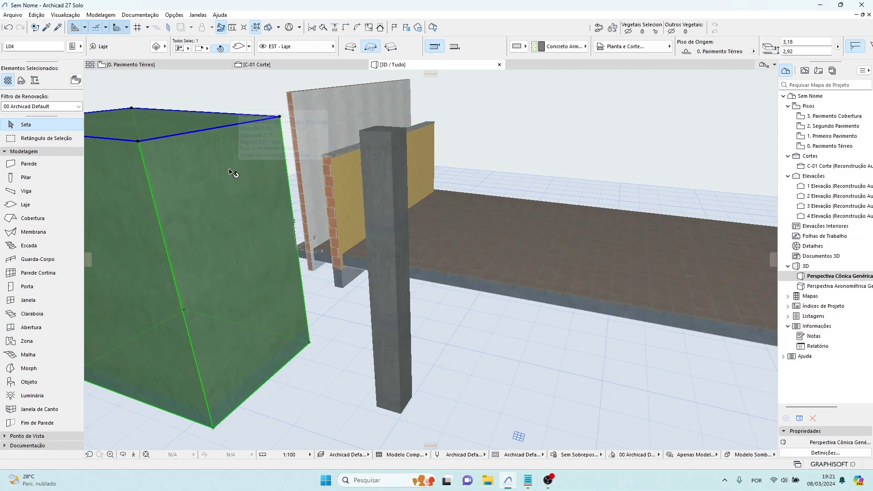
pyautogui.click(402, 166)
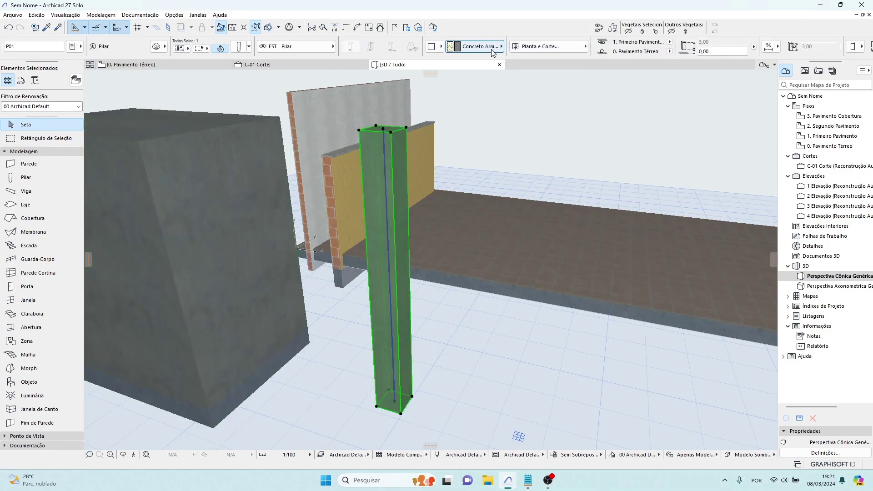
pyautogui.click(434, 47)
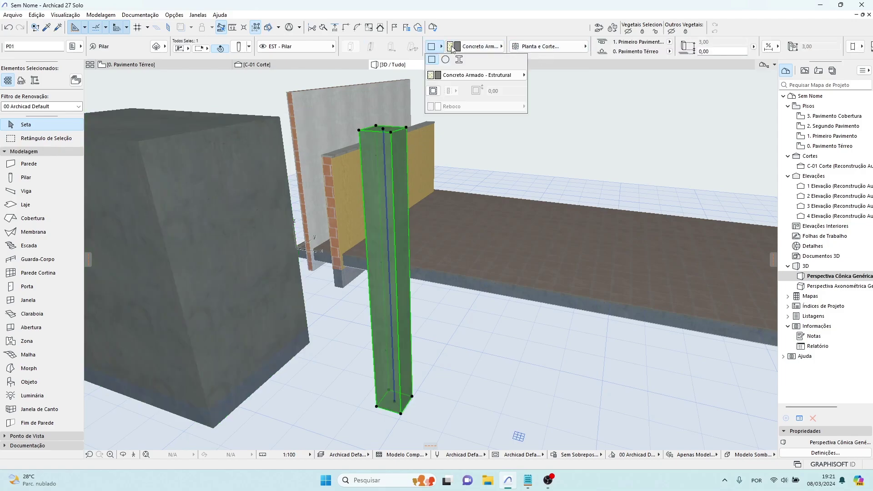
pyautogui.click(461, 60)
pyautogui.click(471, 76)
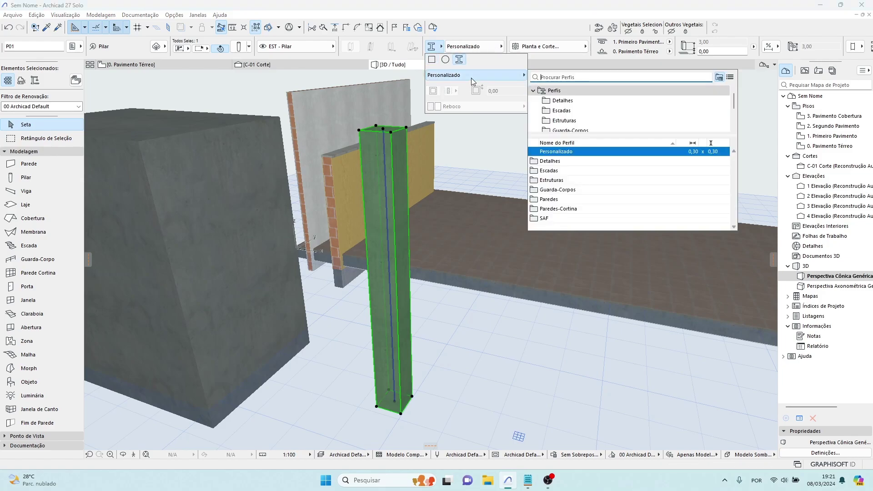
pyautogui.doubleClick(605, 180)
pyautogui.doubleClick(604, 186)
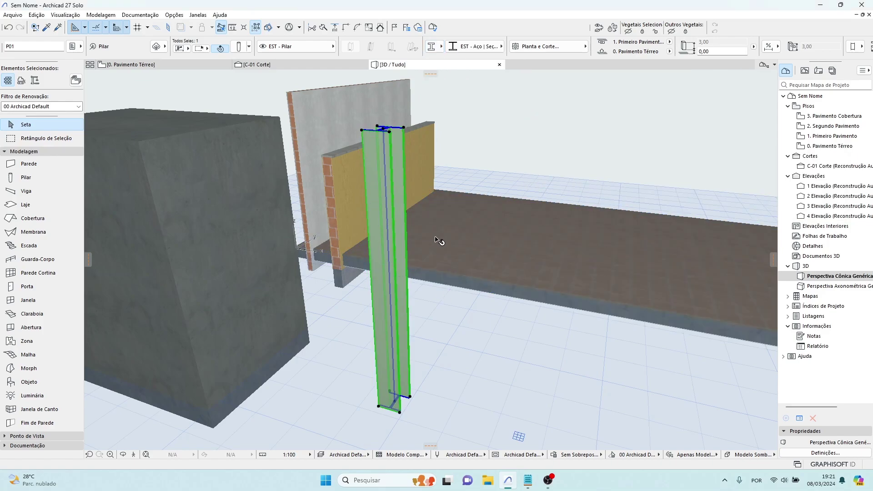
pyautogui.keyDown('shift'); pyautogui.moveTo(364, 233); pyautogui.dragTo(487, 242, button='middle'); pyautogui.keyUp('shift')
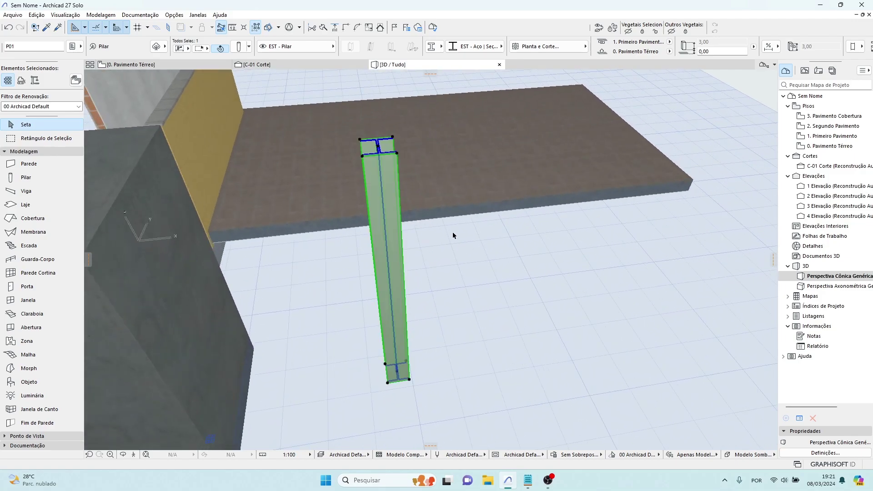
# Slant the column by moving its top end sideways while its base stays in place
pyautogui.click(382, 150)
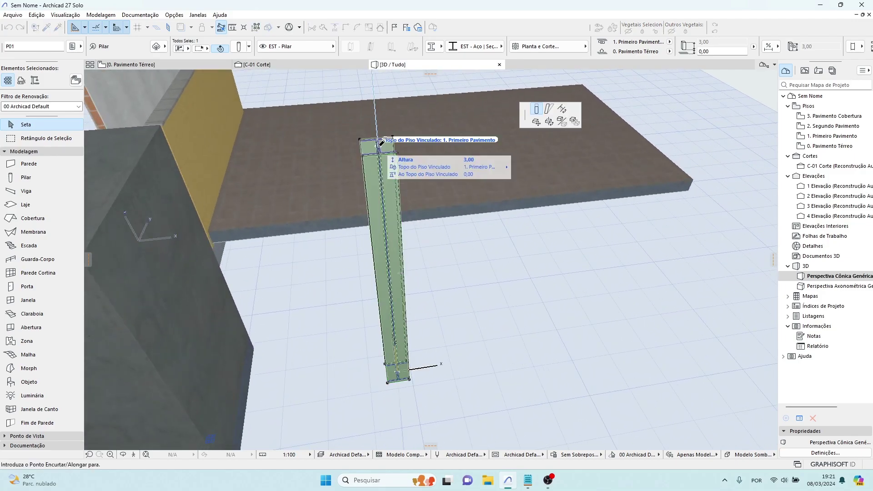
pyautogui.click(548, 110)
pyautogui.click(547, 204)
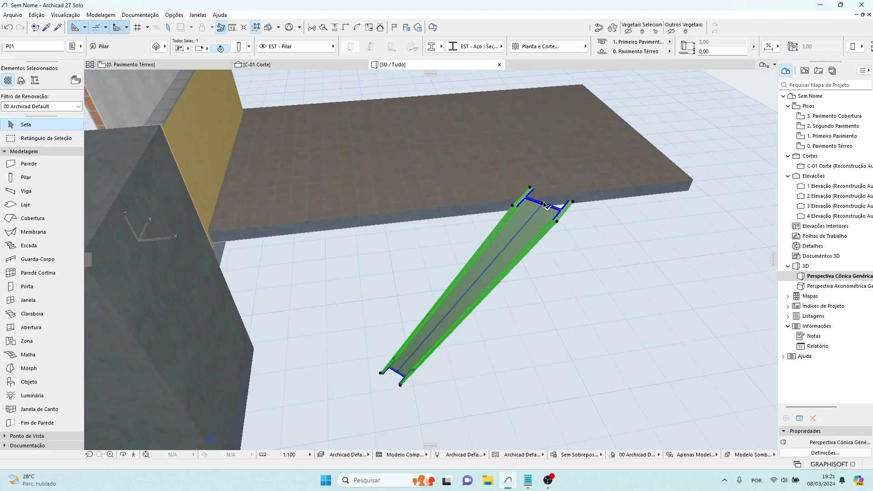
pyautogui.keyDown('shift'); pyautogui.moveTo(507, 274); pyautogui.dragTo(592, 251, button='middle'); pyautogui.keyUp('shift')
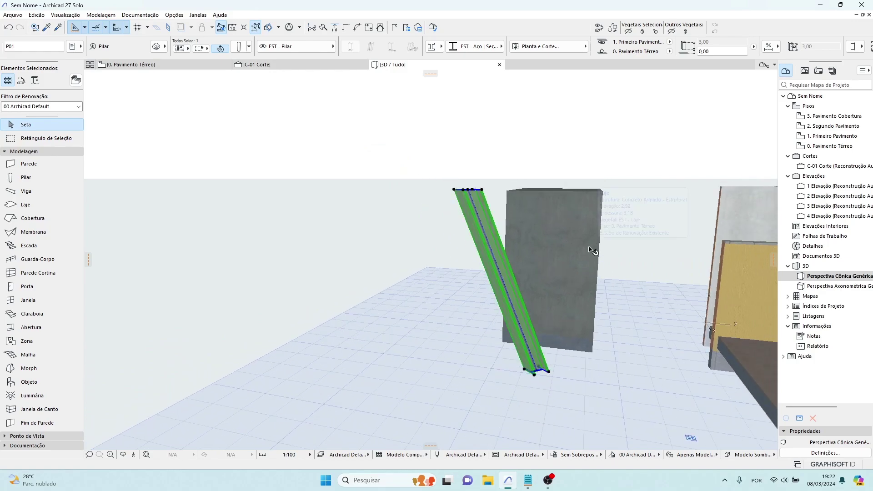
# Switch the slanted column's structure from the steel profile to a rectangular section, and select the tall concrete slab for comparison
pyautogui.click(432, 45)
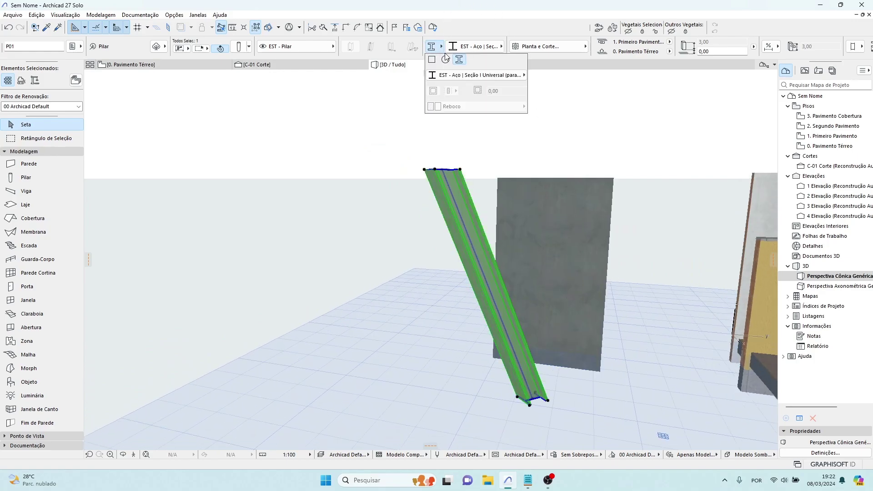
pyautogui.click(608, 280)
pyautogui.keyDown('shift'); pyautogui.moveTo(442, 308); pyautogui.dragTo(262, 193, button='middle'); pyautogui.keyUp('shift')
pyautogui.click(272, 236)
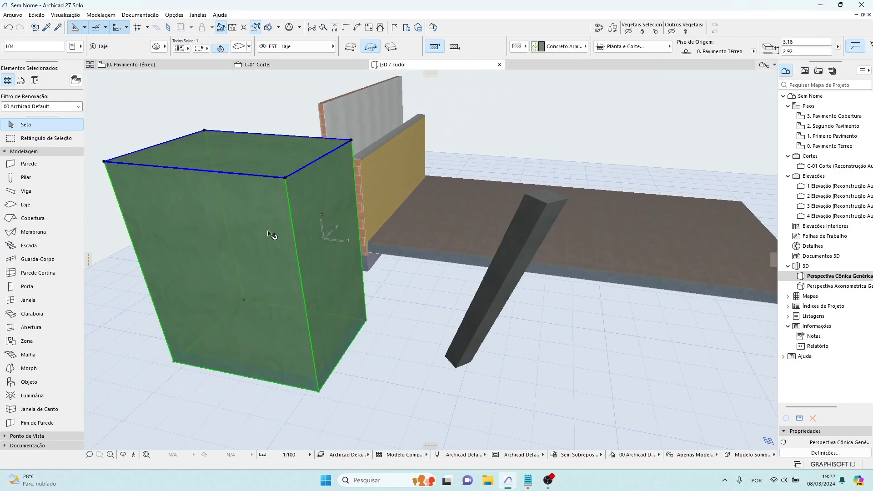
# Draw a straight generic beam about 4.68 m long on the open ground in front of the floor slab
pyautogui.click(26, 191)
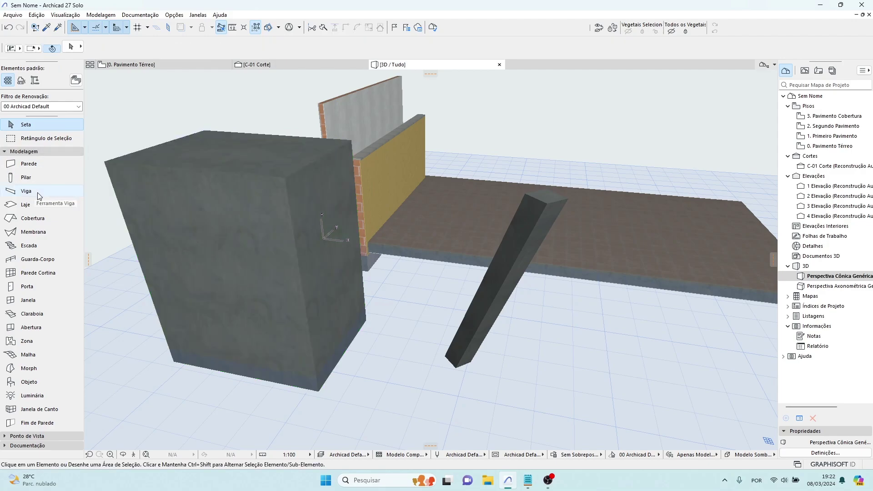
pyautogui.keyDown('shift'); pyautogui.moveTo(479, 267); pyautogui.dragTo(435, 266, button='middle'); pyautogui.keyUp('shift')
pyautogui.click(299, 296)
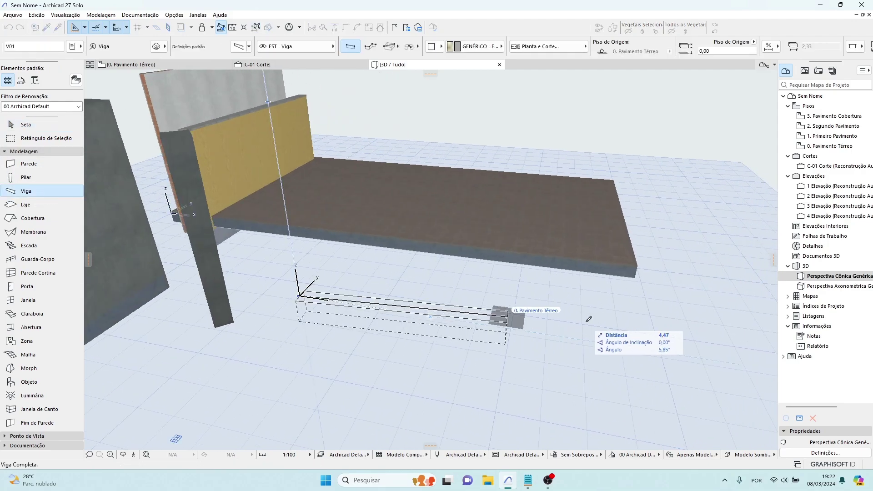
pyautogui.click(607, 336)
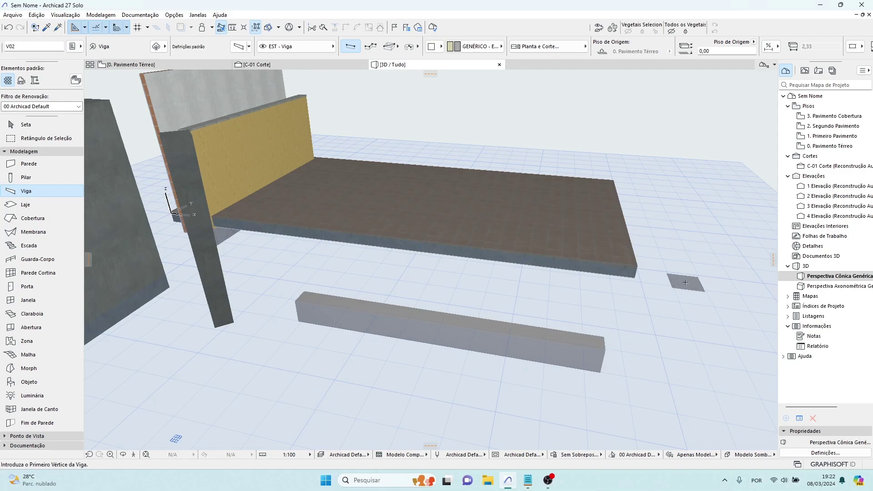
pyautogui.press('Escape')
# Pick up the settings of the existing masonry composite wall and draw a straight wall between the beam and the floor slab
pyautogui.keyDown('shift'); pyautogui.moveTo(628, 308); pyautogui.dragTo(354, 315, button='middle'); pyautogui.keyUp('shift')
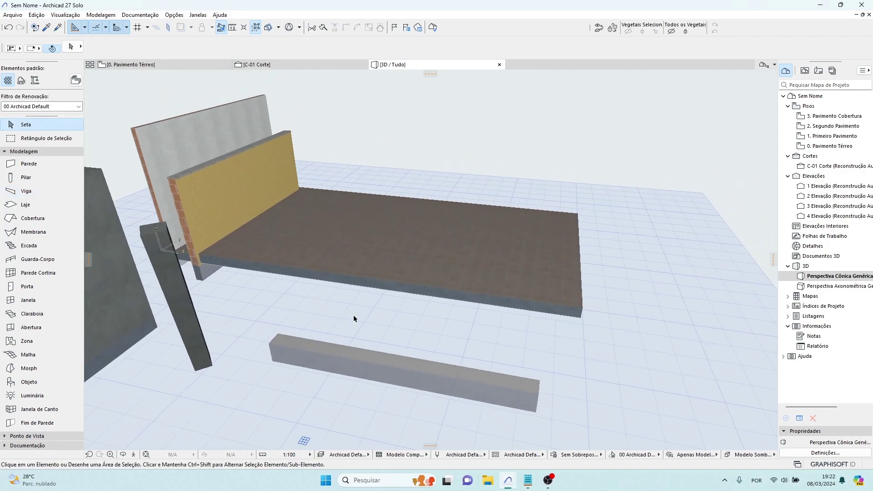
pyautogui.keyDown('alt'); pyautogui.click(168, 178); pyautogui.keyUp('alt')
pyautogui.click(322, 325)
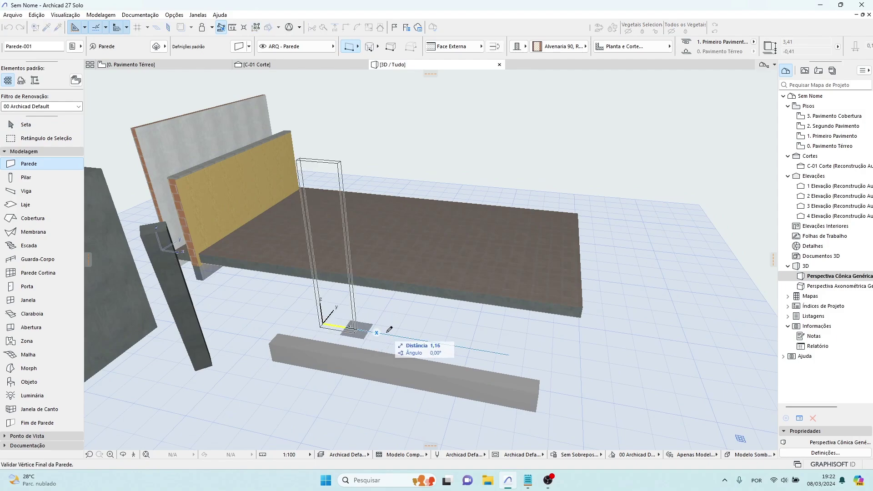
pyautogui.click(542, 362)
pyautogui.press('Escape')
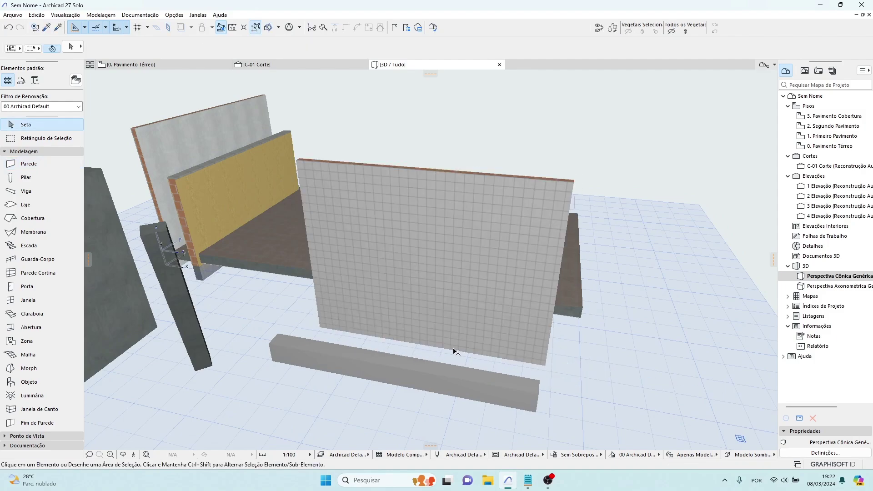
# Curve the new straight wall into a shallow arc bulging toward the beam
pyautogui.click(450, 348)
pyautogui.click(445, 343)
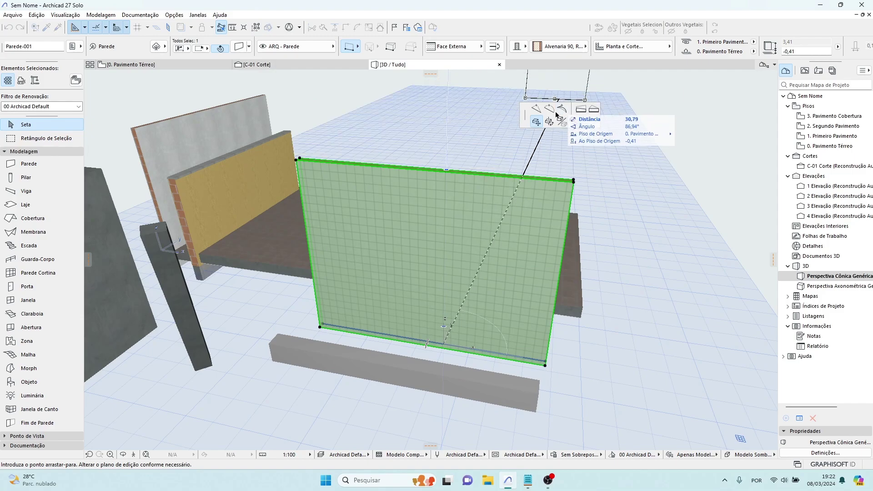
pyautogui.click(549, 110)
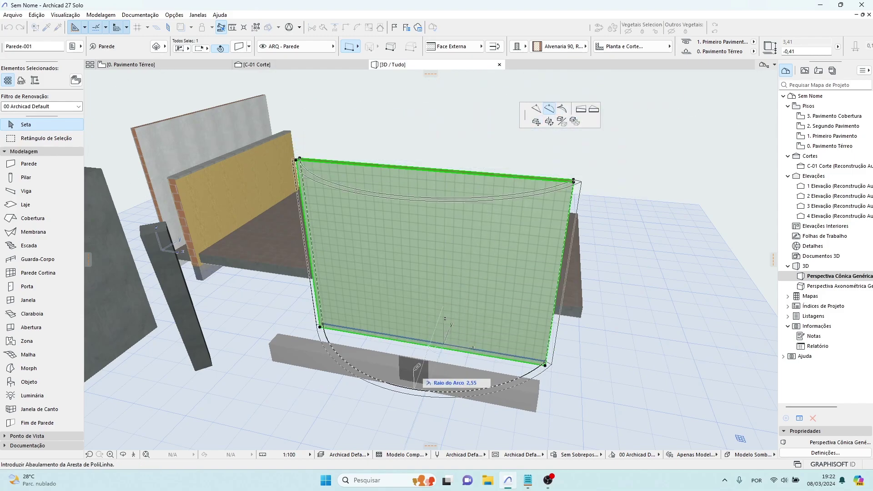
pyautogui.click(425, 348)
pyautogui.scroll(-3, 573, 302)
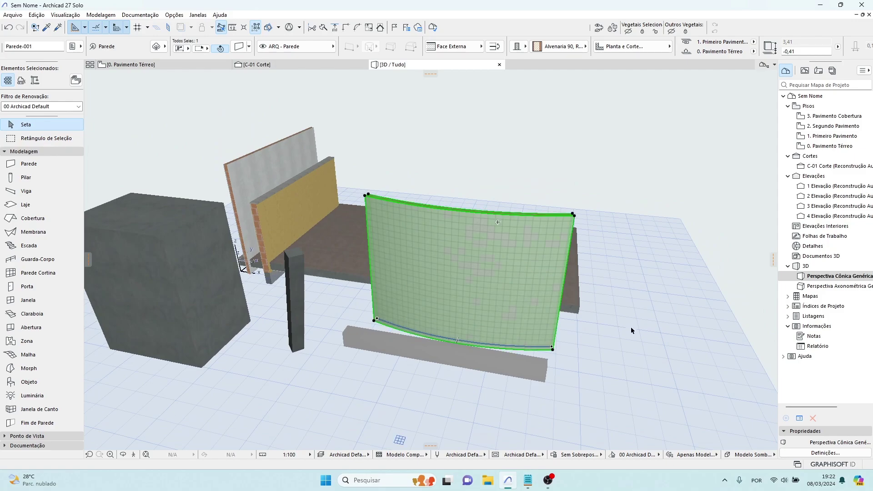
# Curve the straight beam vertically into an upward arch, about 6.64 m long along its curve
pyautogui.scroll(3, 630, 328)
pyautogui.keyDown('shift'); pyautogui.moveTo(592, 343); pyautogui.dragTo(559, 324, button='middle'); pyautogui.keyUp('shift')
pyautogui.click(358, 338)
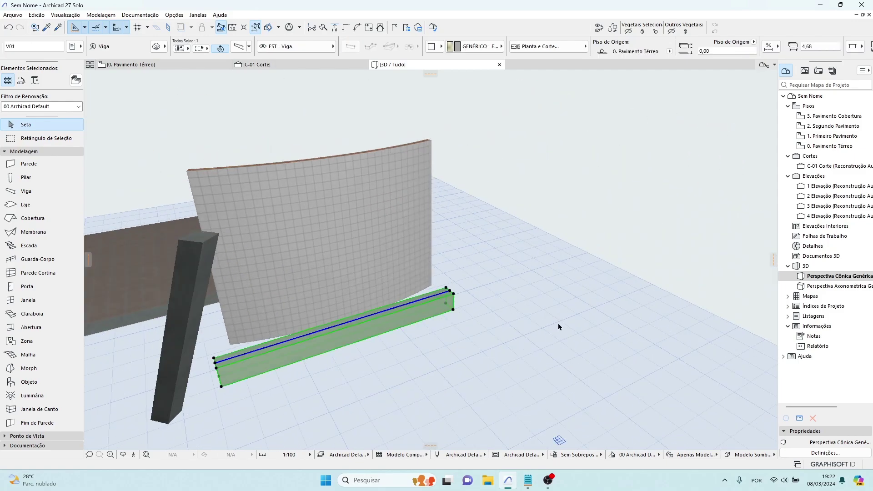
pyautogui.click(345, 321)
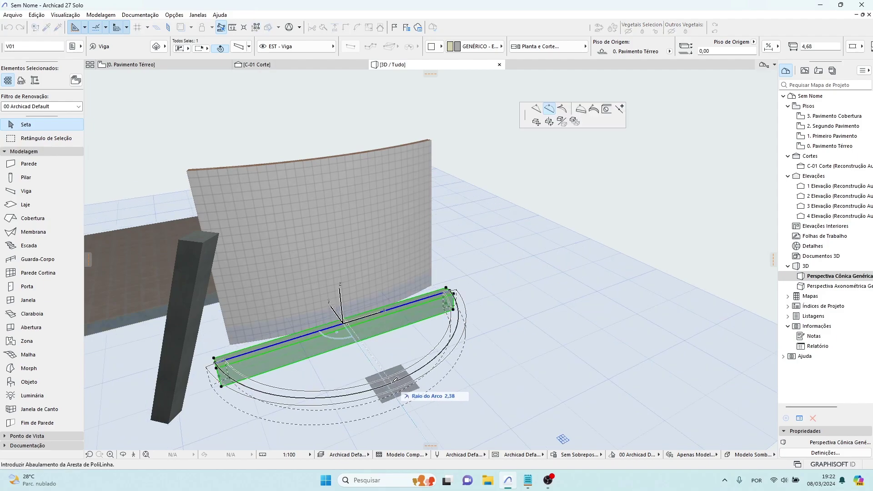
pyautogui.click(580, 109)
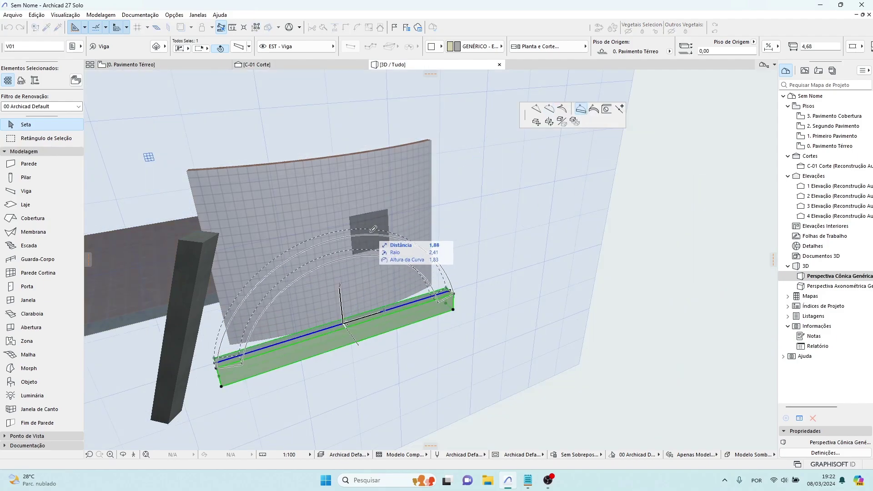
pyautogui.click(335, 224)
pyautogui.keyDown('shift'); pyautogui.moveTo(350, 239); pyautogui.dragTo(414, 337, button='middle'); pyautogui.keyUp('shift')
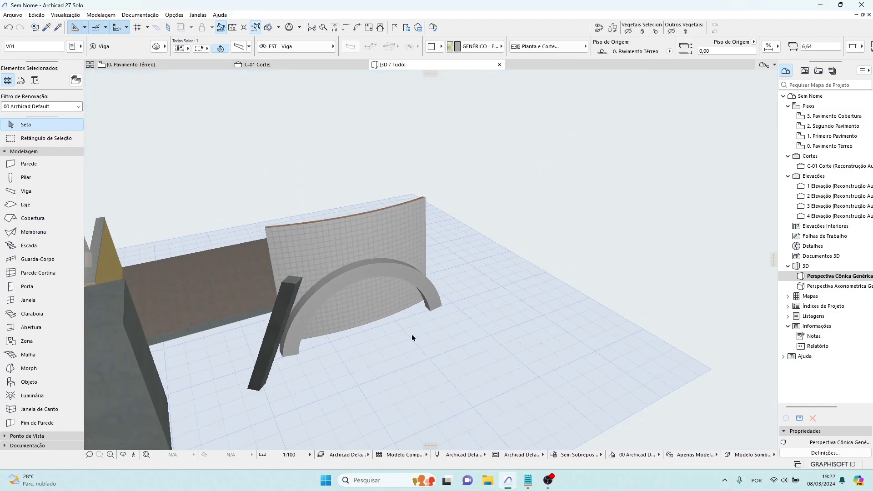
pyautogui.keyDown('shift'); pyautogui.moveTo(245, 363); pyautogui.dragTo(246, 330, button='middle'); pyautogui.keyUp('shift')
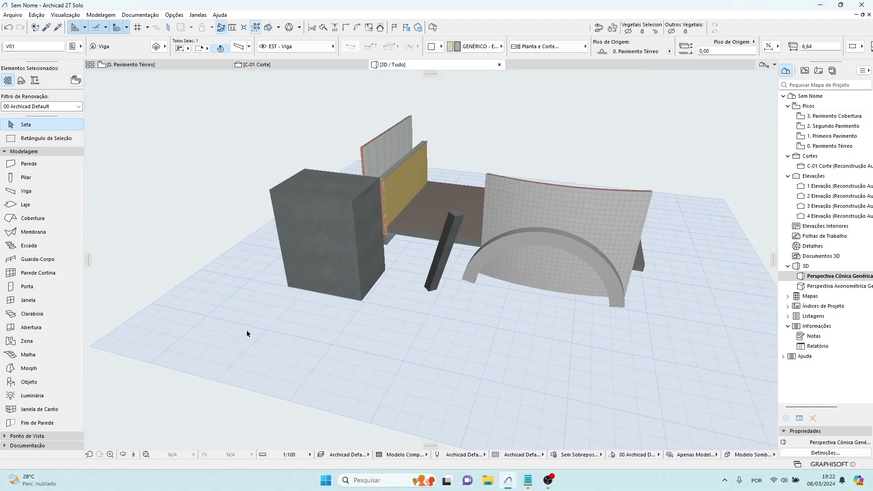